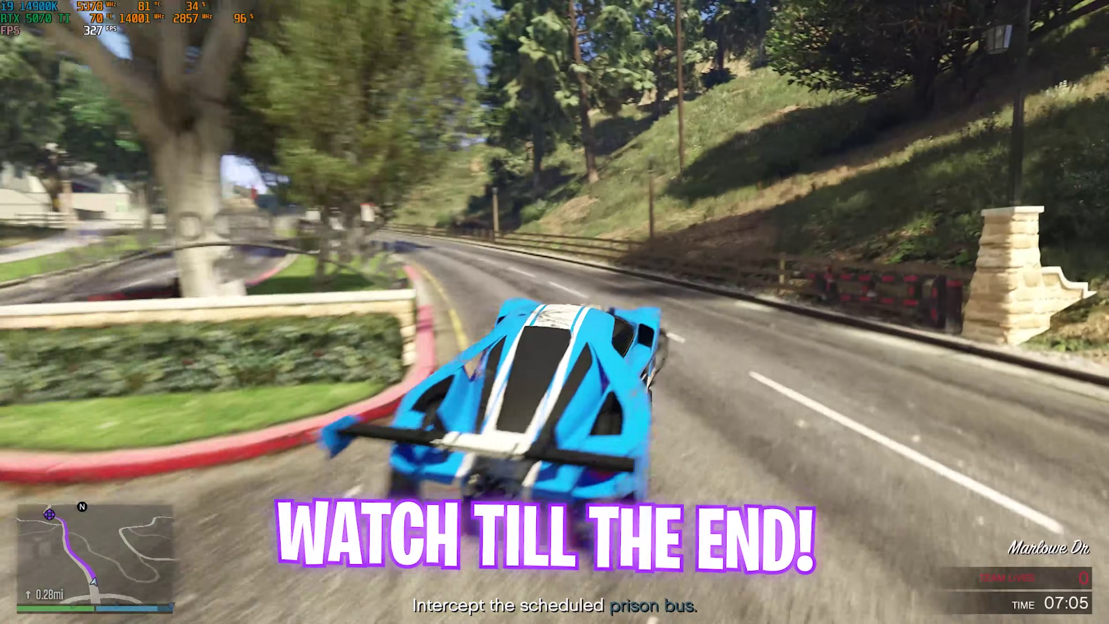
Stop the GTA V driving footage and return to the Windows desktop
key("d")
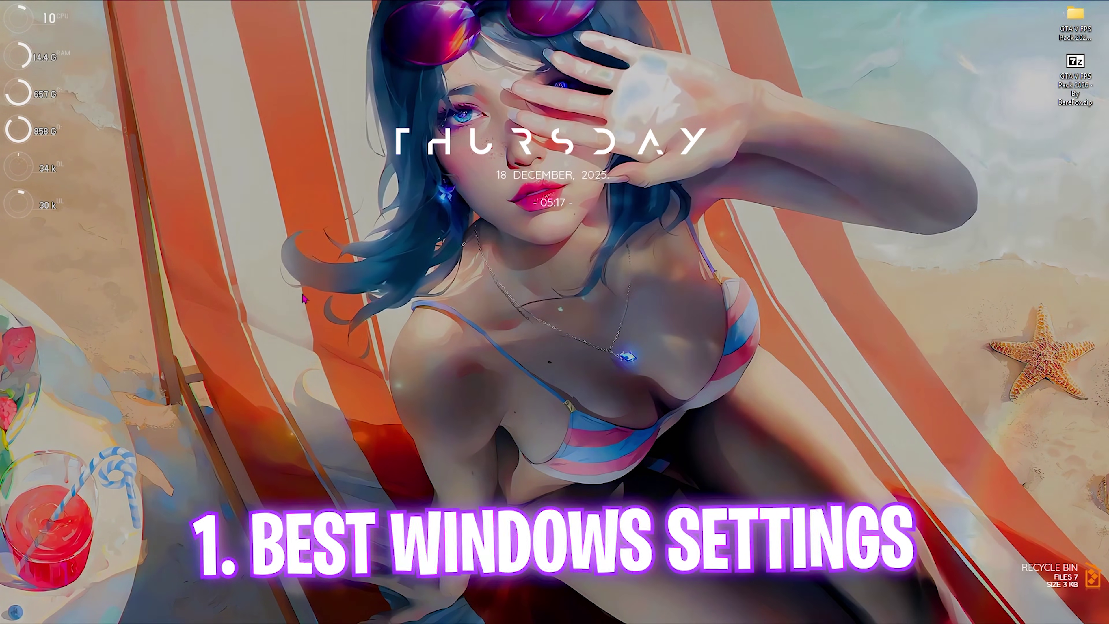
Open Settings, view Personalization > Colors, then Gaming > Game Bar with the controller toggle Off
key("super")
type("se")
left_click(361, 282)
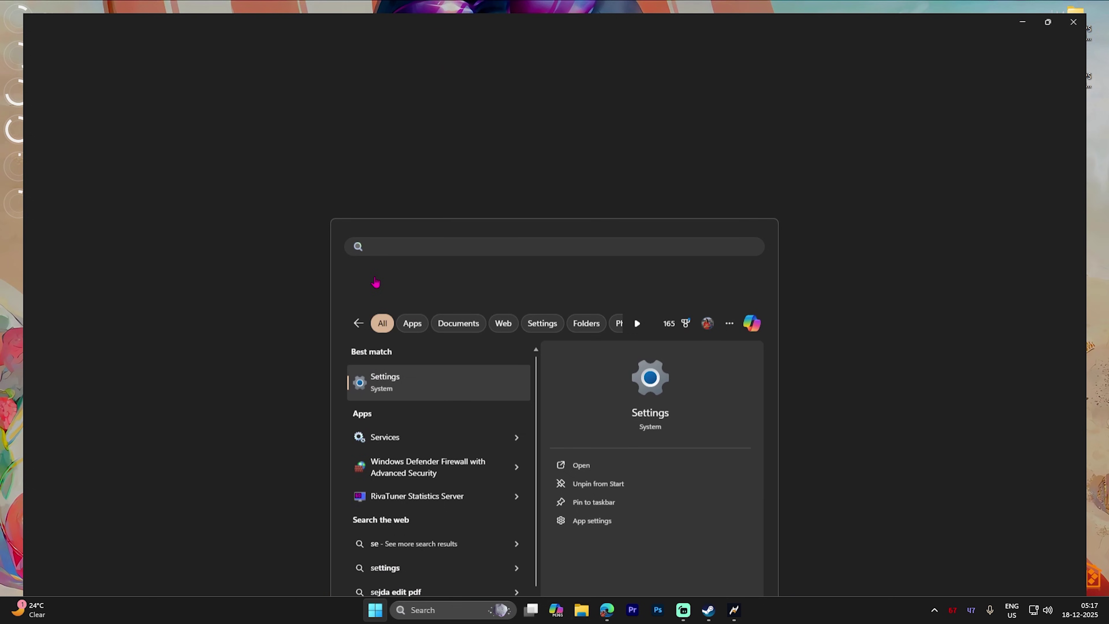
left_click(91, 193)
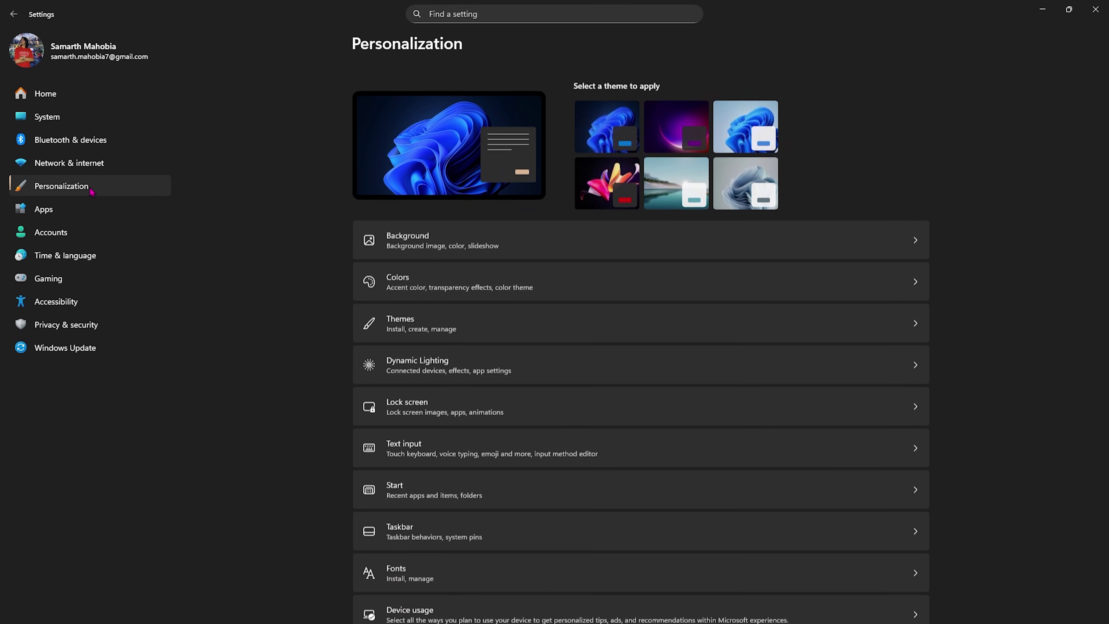
left_click(407, 275)
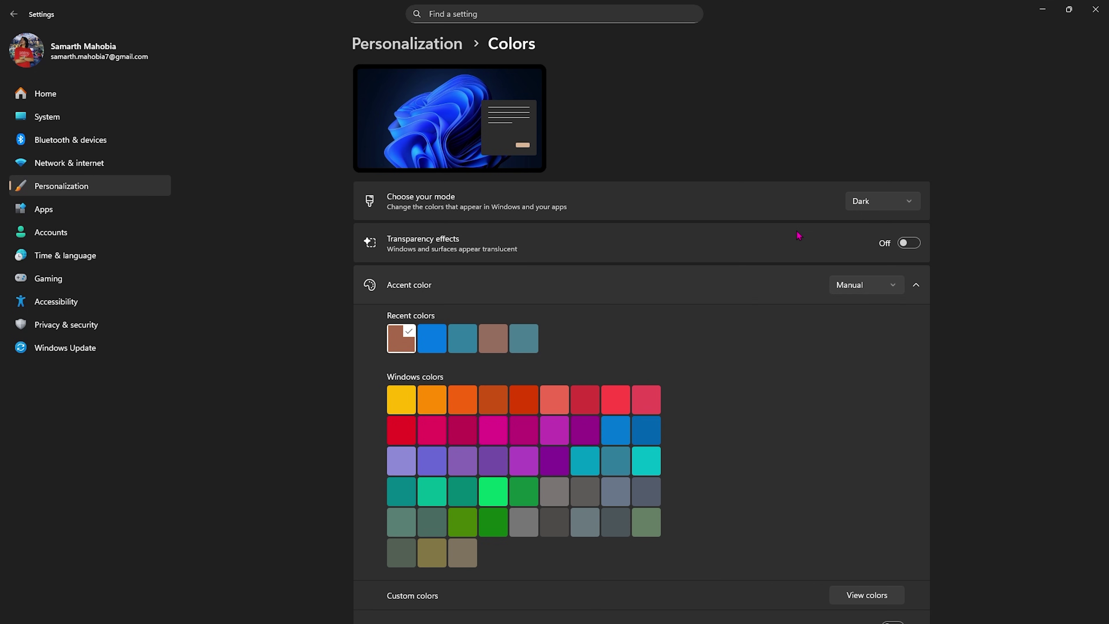
left_click(74, 282)
left_click(436, 90)
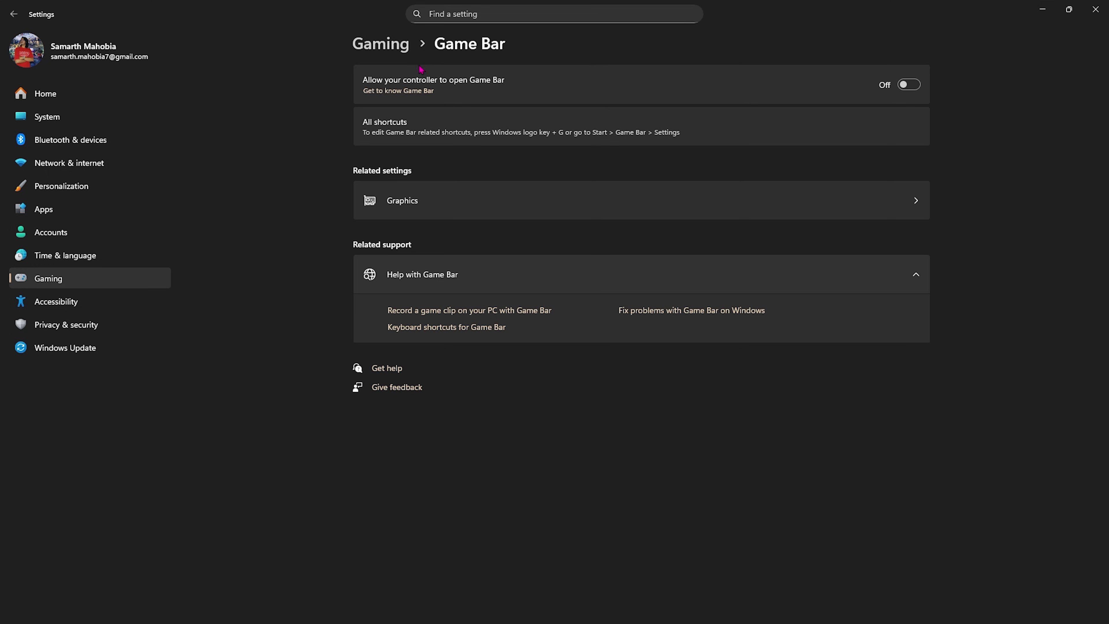
Check Game Mode, then show Graphics with hardware-accelerated GPU scheduling On under advanced settings
left_click(381, 44)
left_click(395, 168)
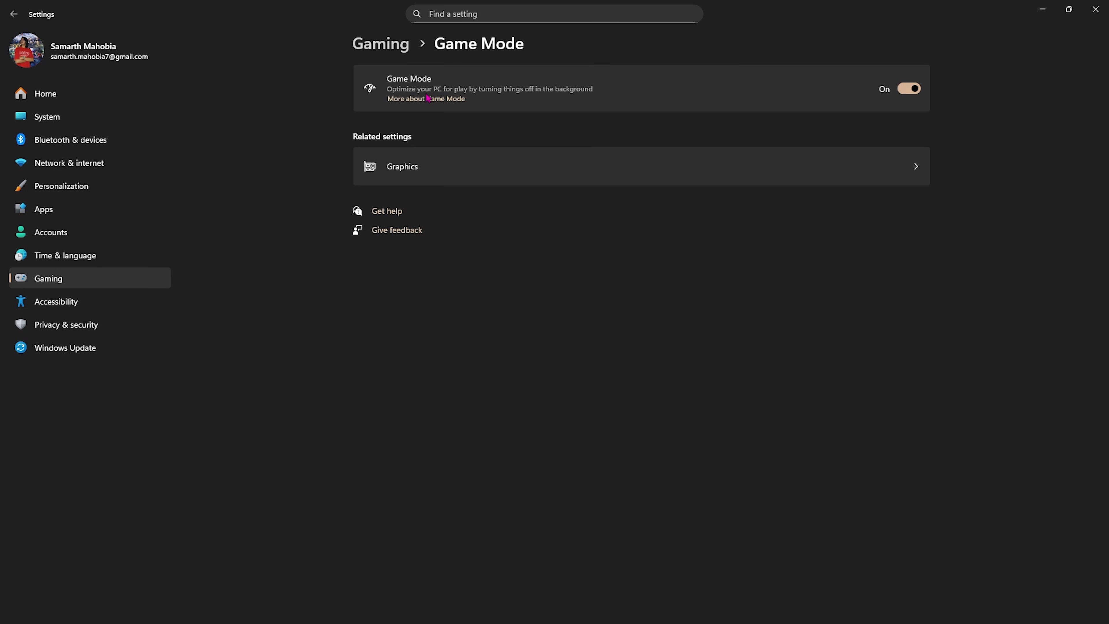
left_click(416, 168)
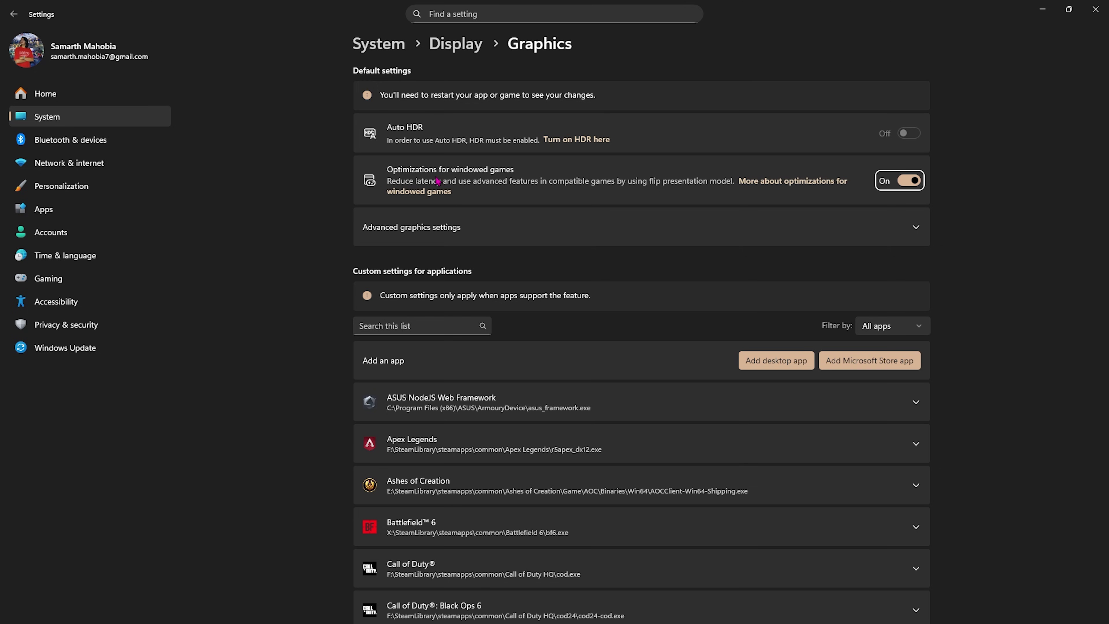
left_click(519, 241)
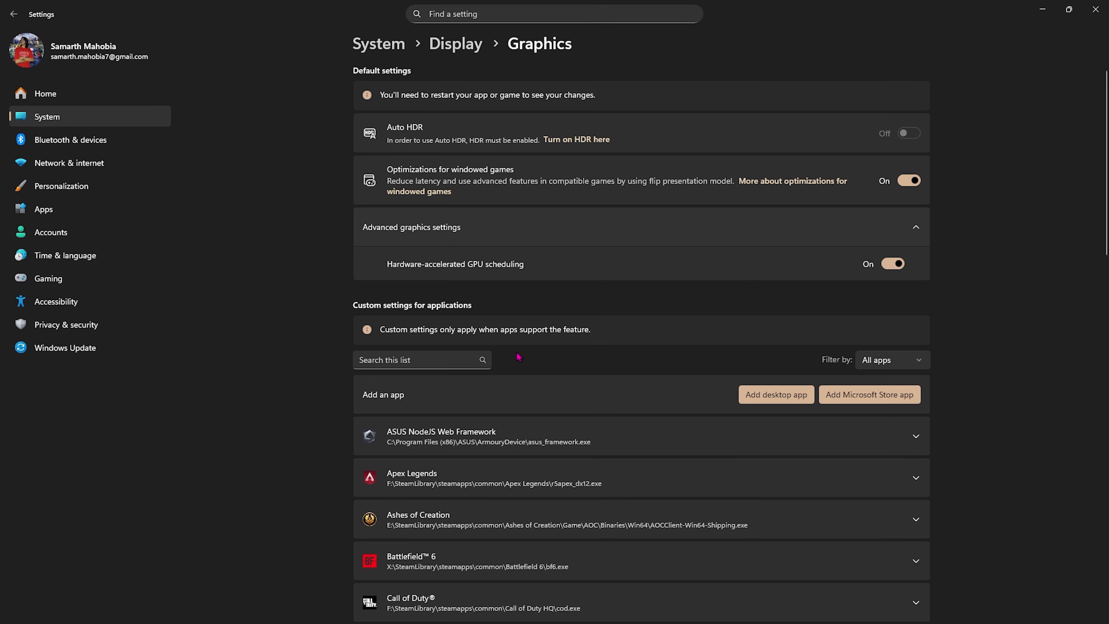
Launch Steam from the Start menu search
key("super")
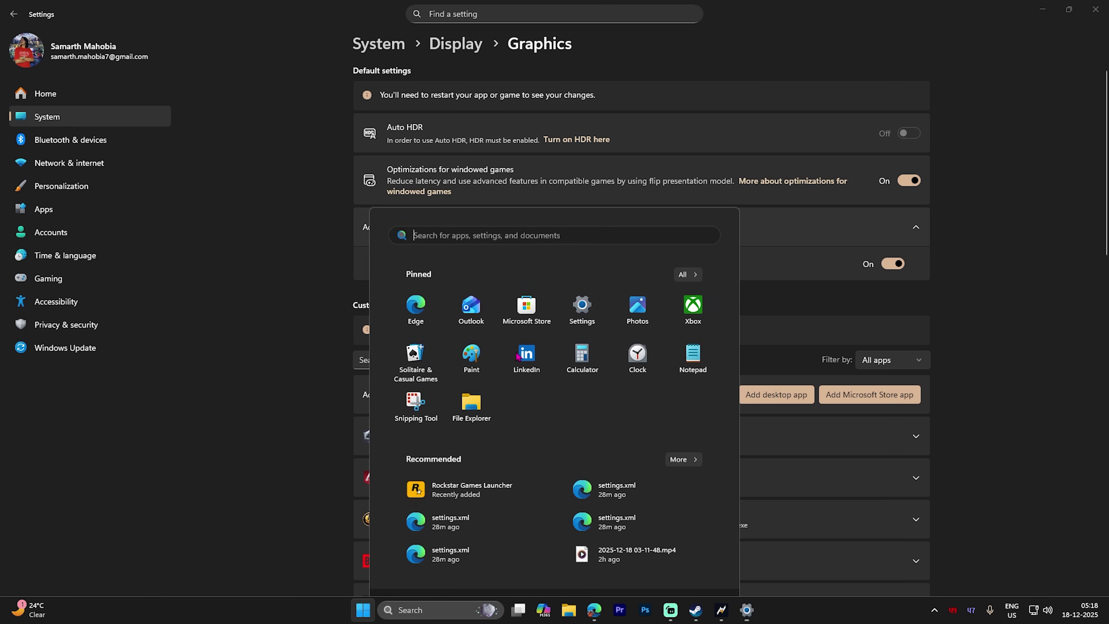
type("s")
left_click(485, 344)
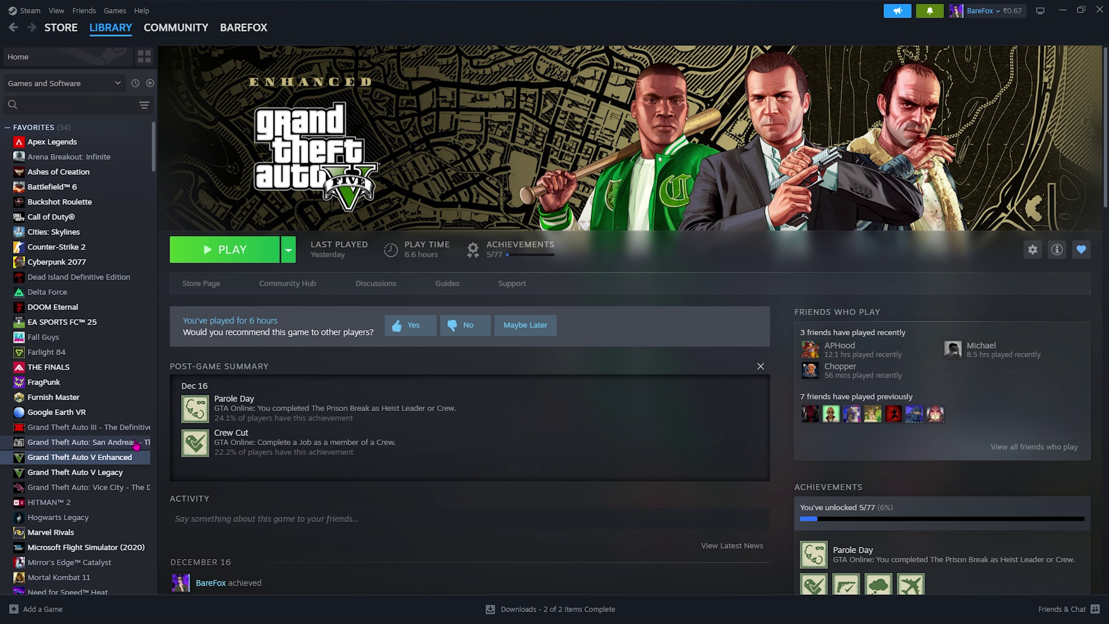
Browse GTA V Enhanced's local files from Steam and copy the folder path
right_click(120, 458)
mouse_move(149, 518)
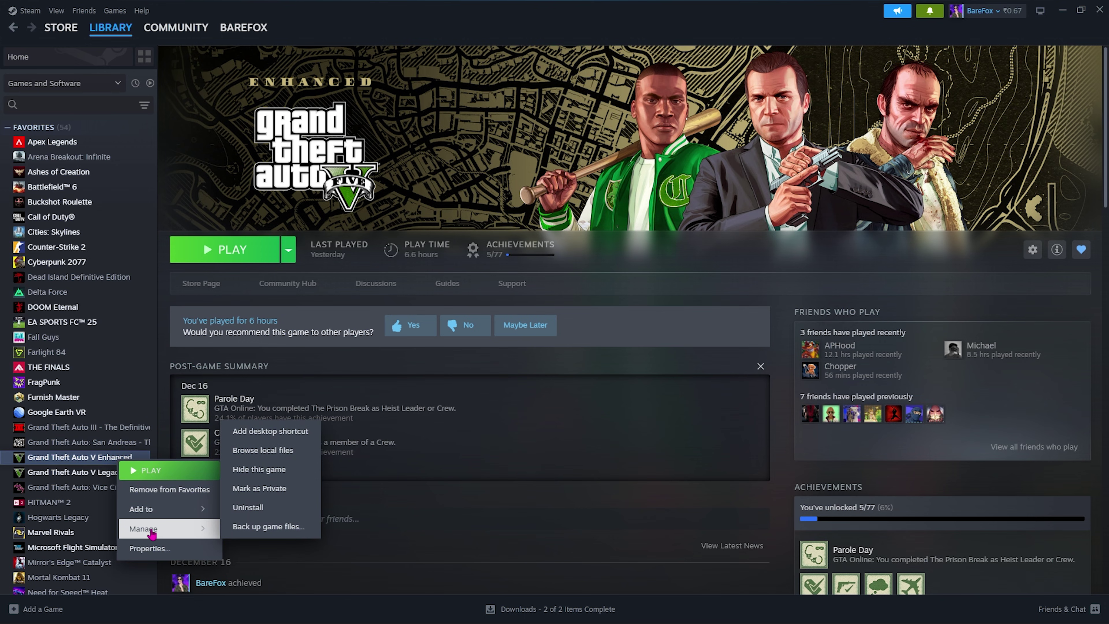
left_click(267, 461)
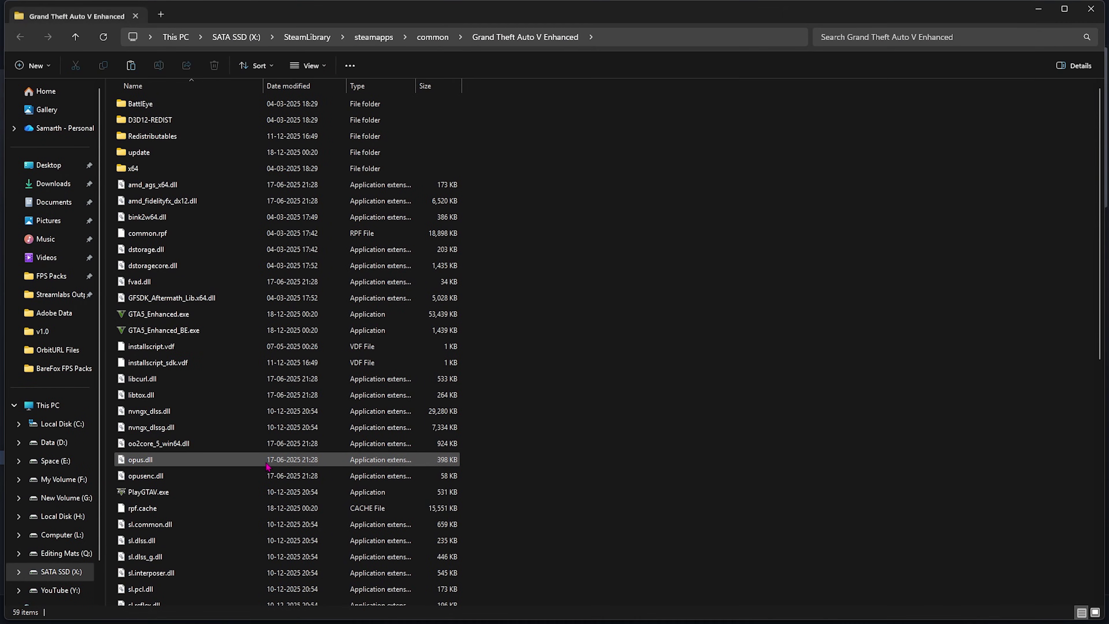
left_click(563, 37)
key("ctrl+c")
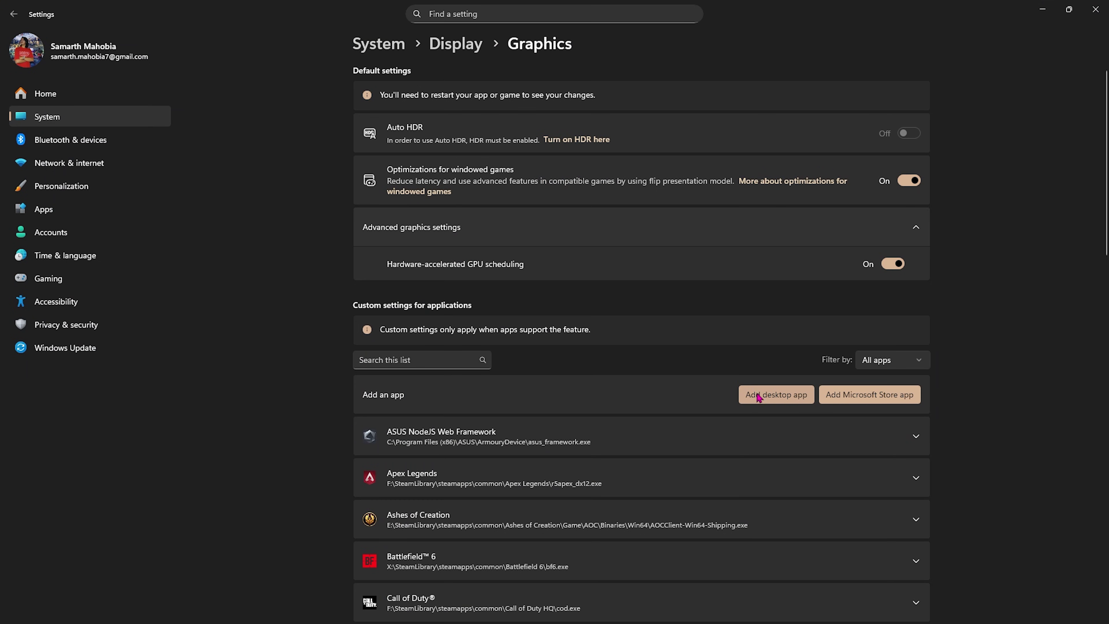
Add GTA5_Enhanced.exe from the pasted game folder to the per-app graphics list
left_click(759, 395)
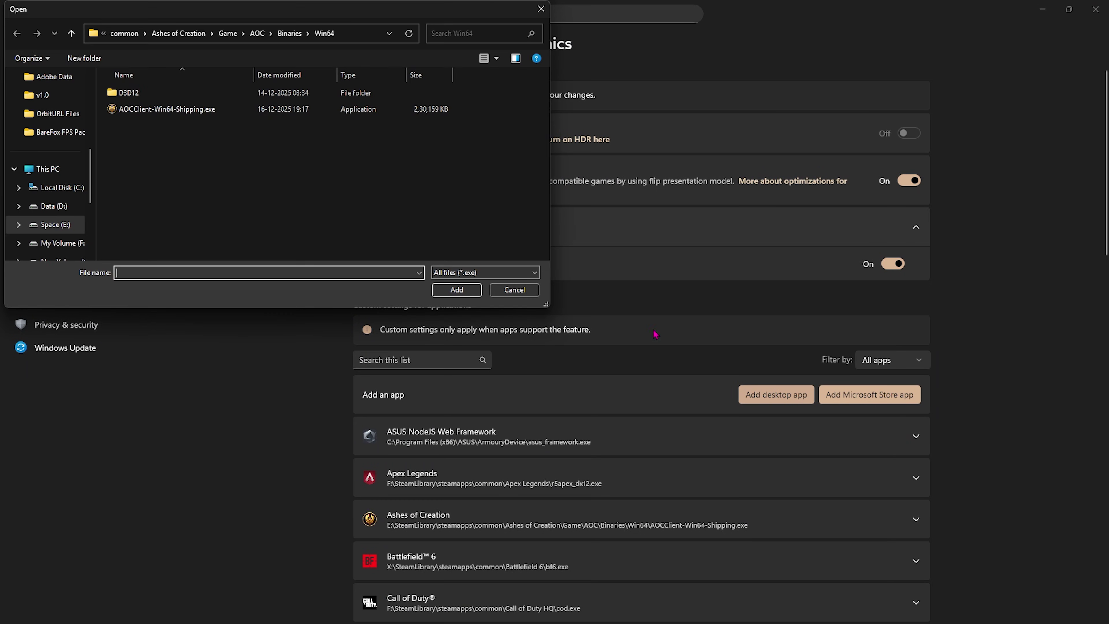
left_click(355, 33)
key("ctrl+v")
key("Return")
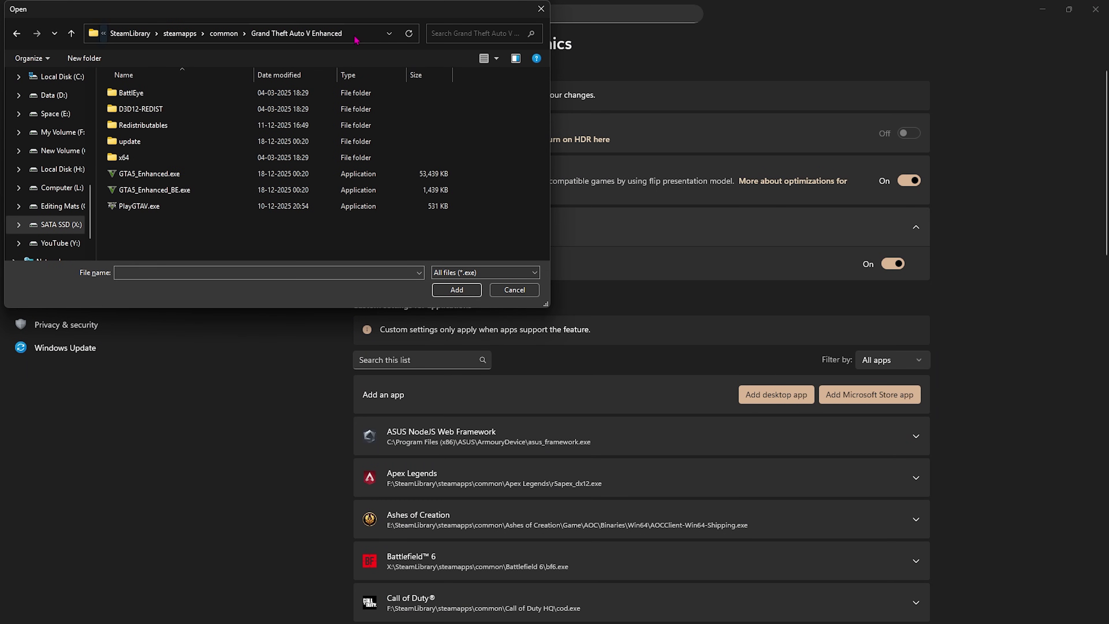
left_click(171, 177)
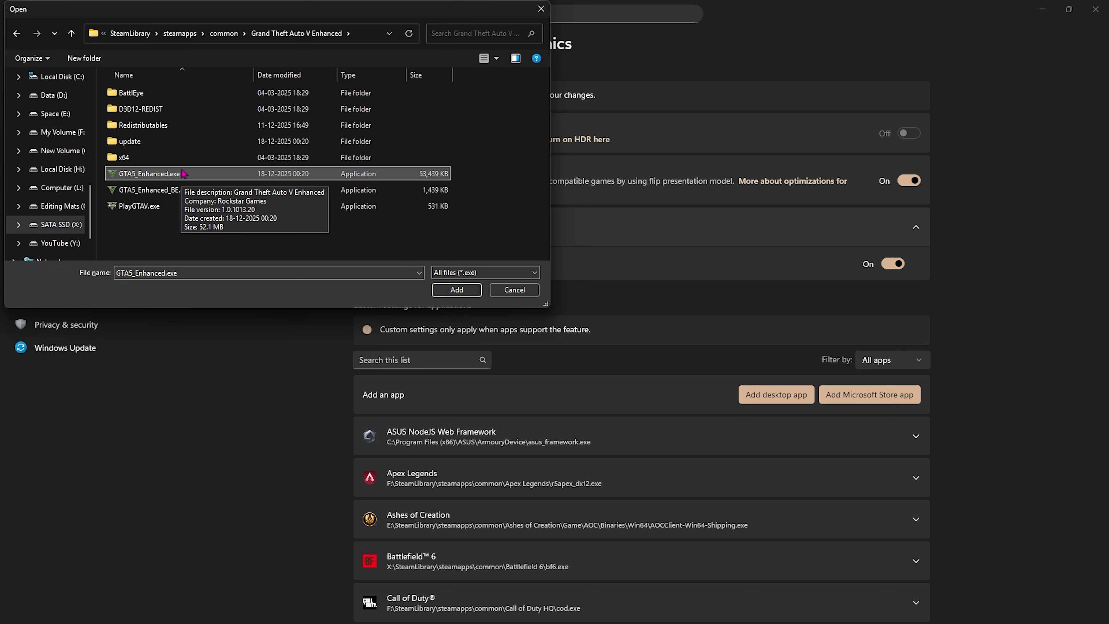
left_click(477, 290)
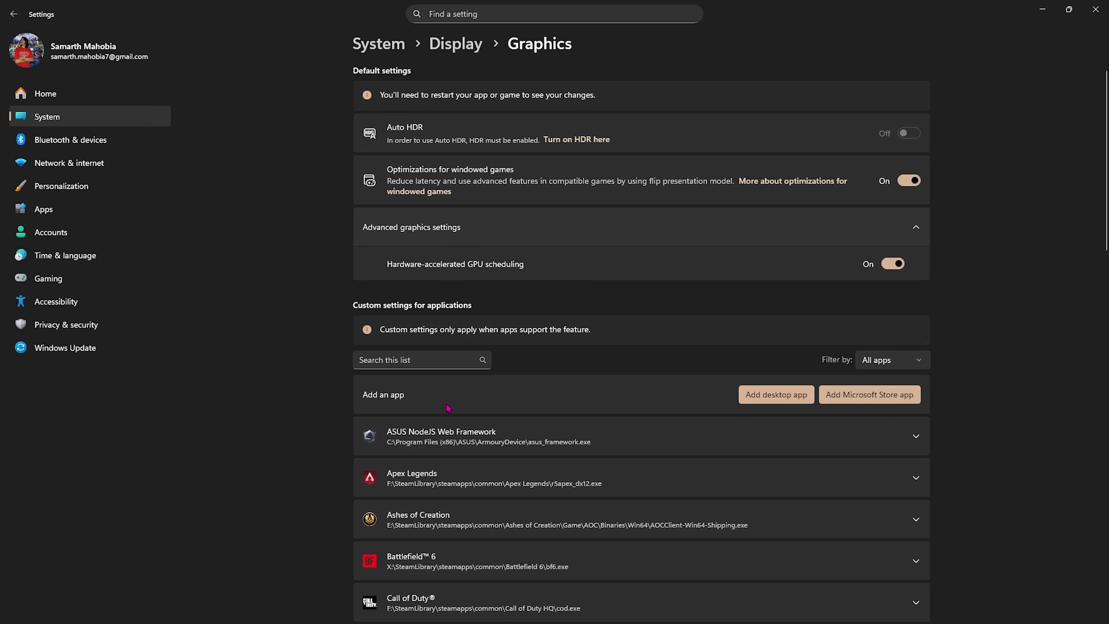
Set the GTA V Enhanced GPU preference to High Performance (NVIDIA)
scroll(480, 398, "down", 10)
left_click(500, 392)
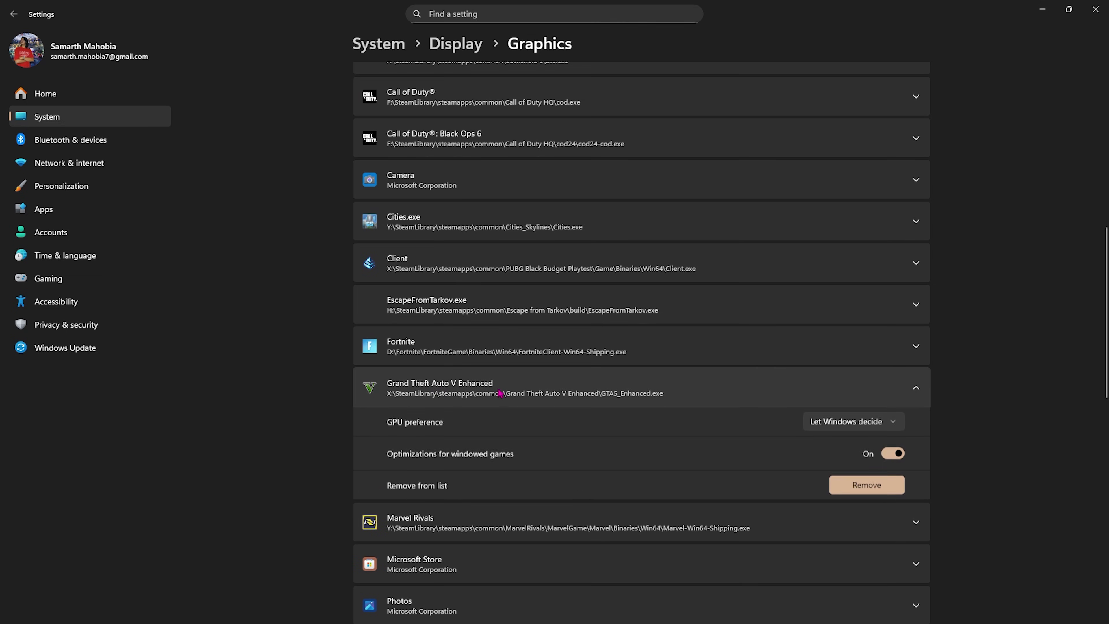
left_click(821, 426)
left_click(812, 464)
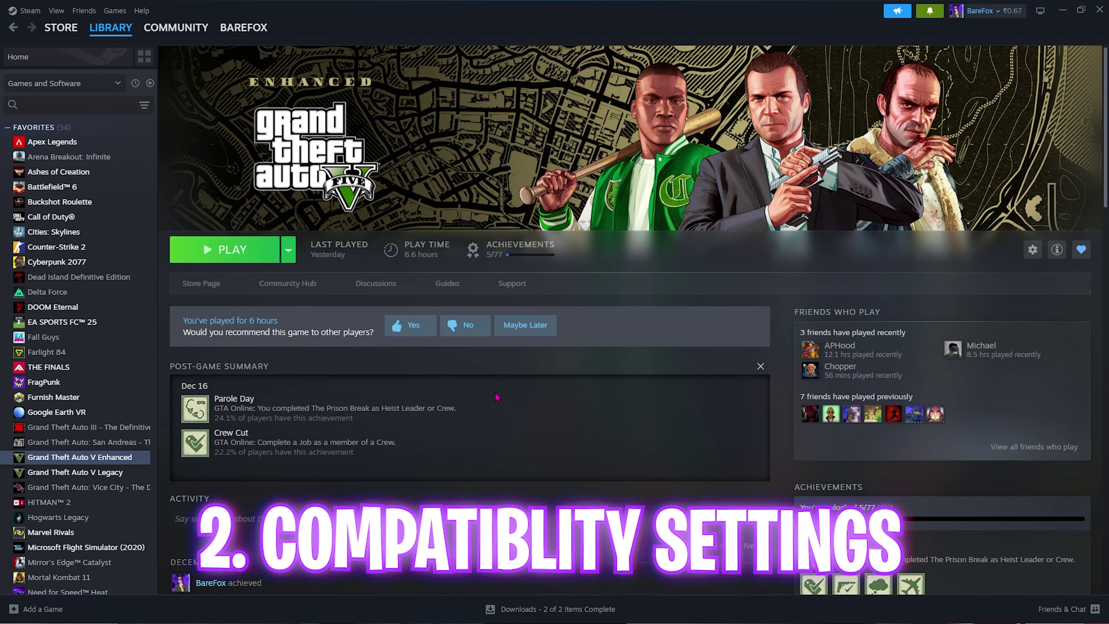
Open the Properties of GTA5_Enhanced.exe from the game's local files folder
right_click(104, 462)
mouse_move(144, 533)
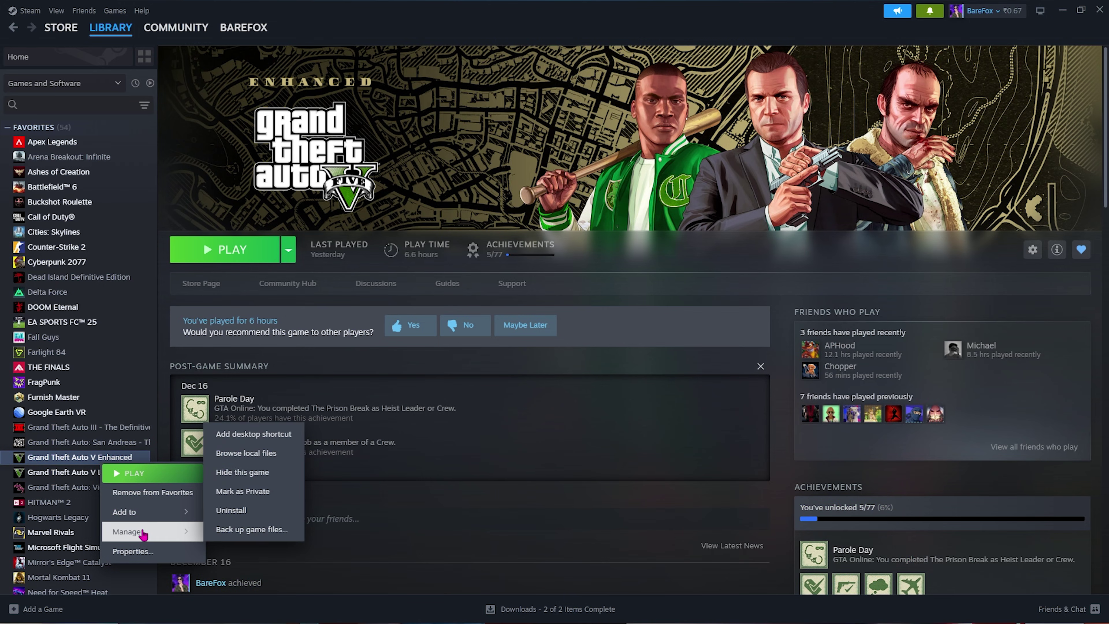
left_click(253, 454)
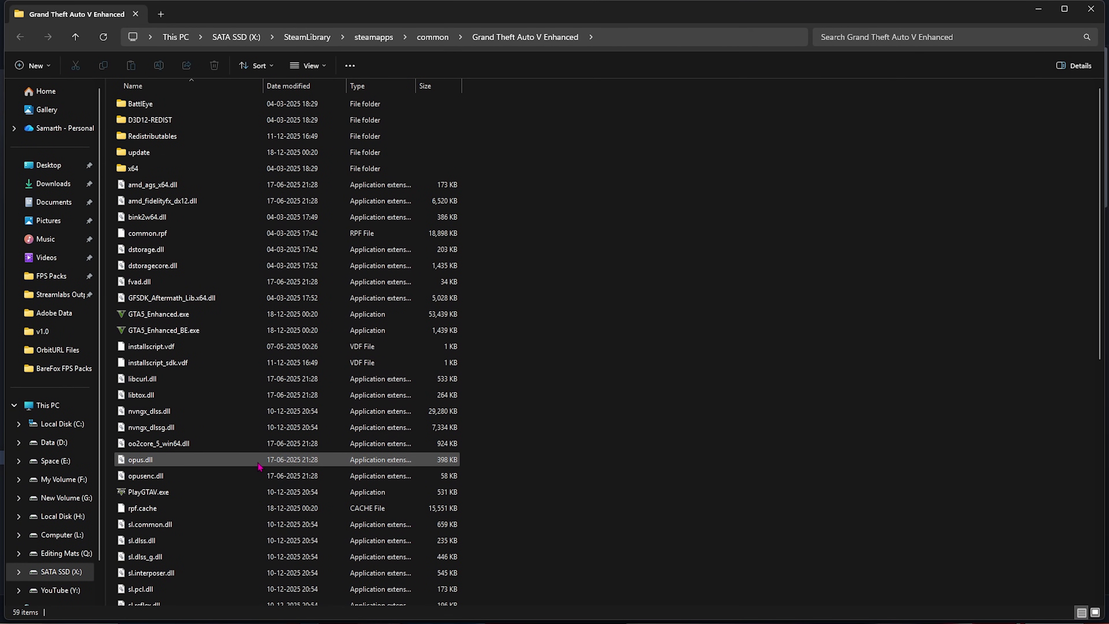
left_click(166, 318)
right_click(166, 320)
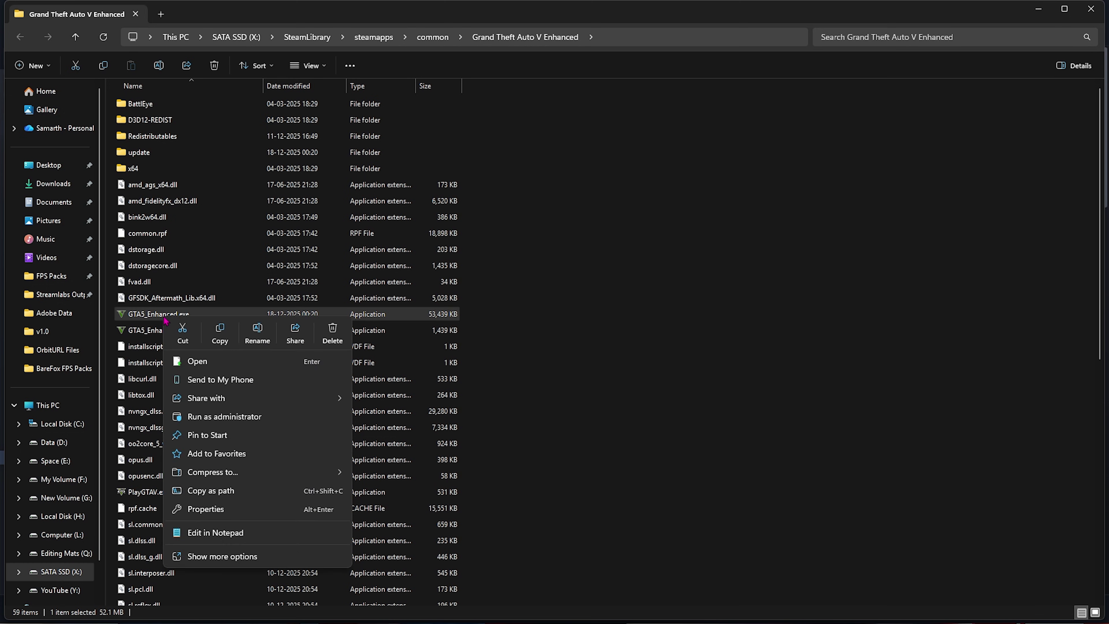
left_click(205, 509)
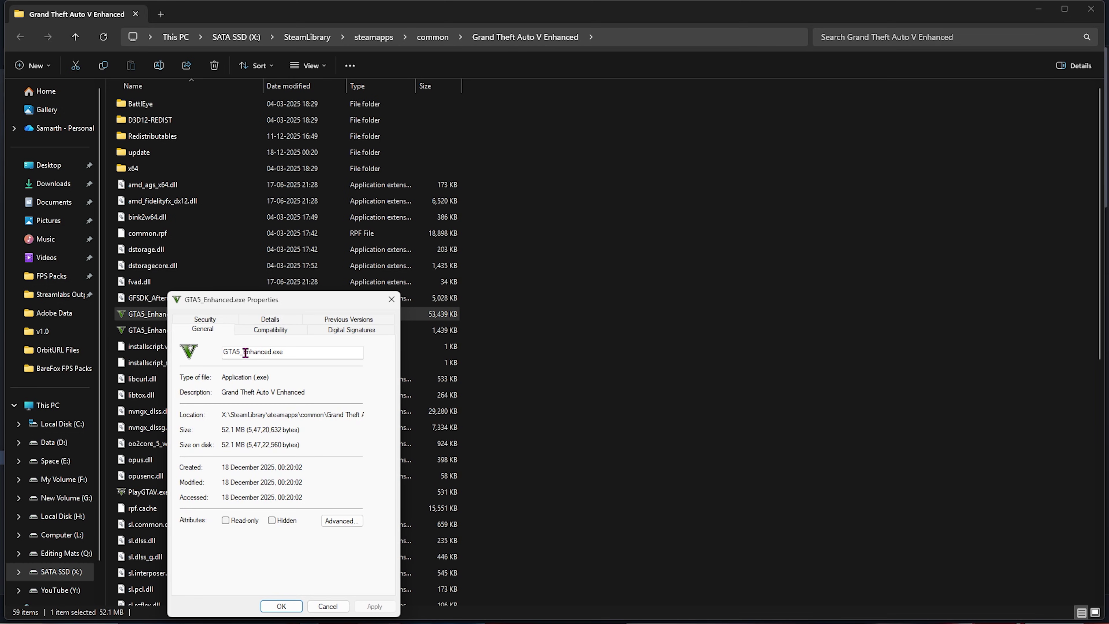
Disable fullscreen optimizations, set the high DPI scaling override to Application, and apply
left_click(259, 331)
left_click(143, 401)
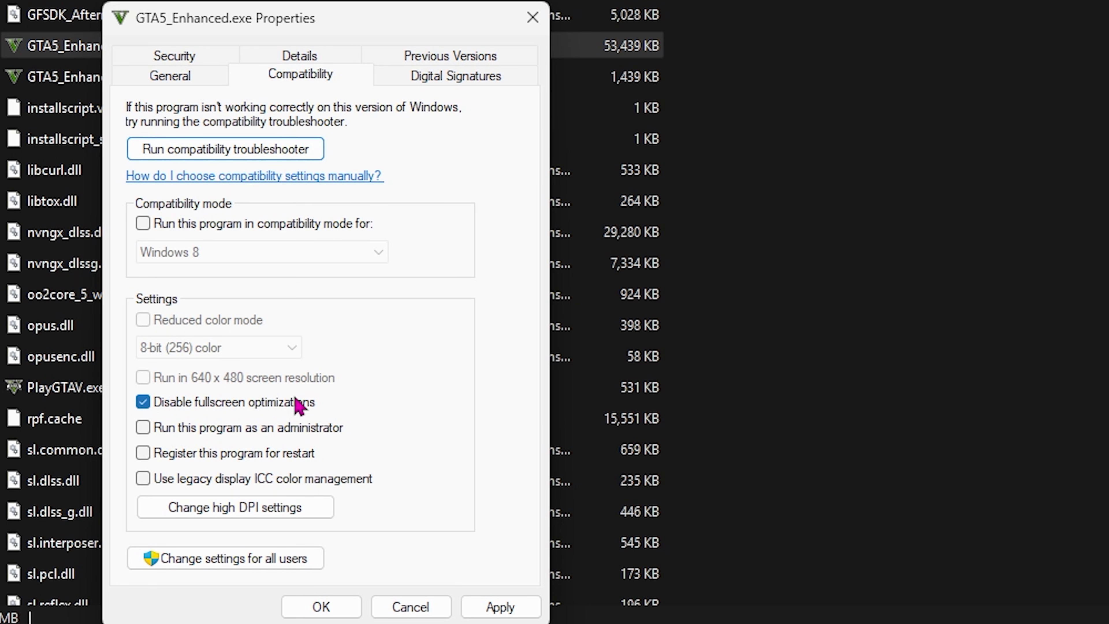
left_click(235, 509)
left_click(207, 445)
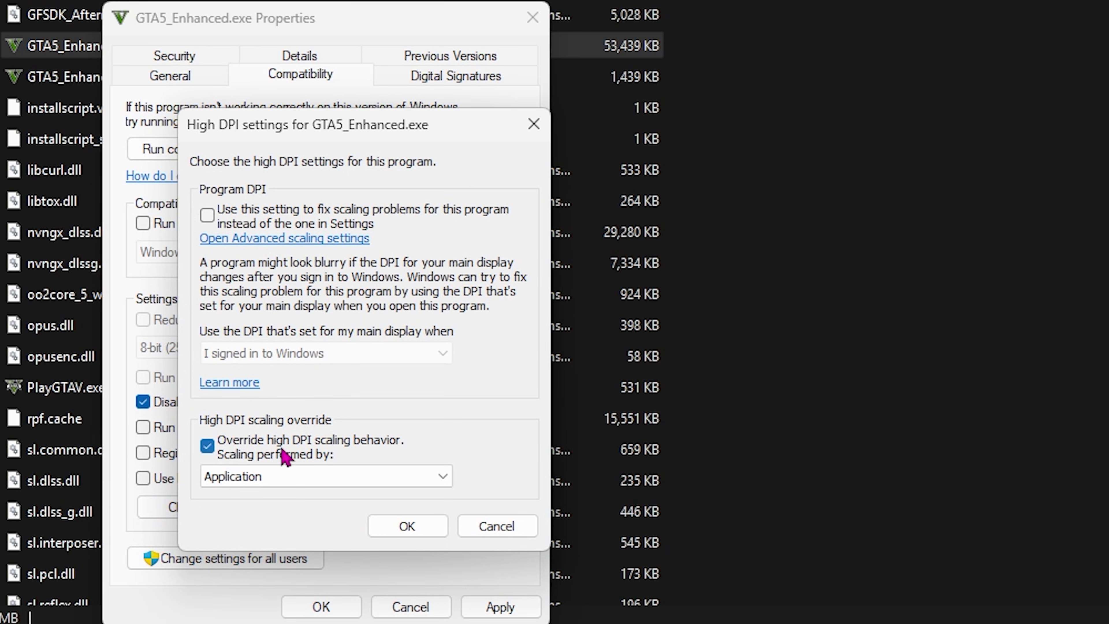
left_click(404, 526)
left_click(519, 605)
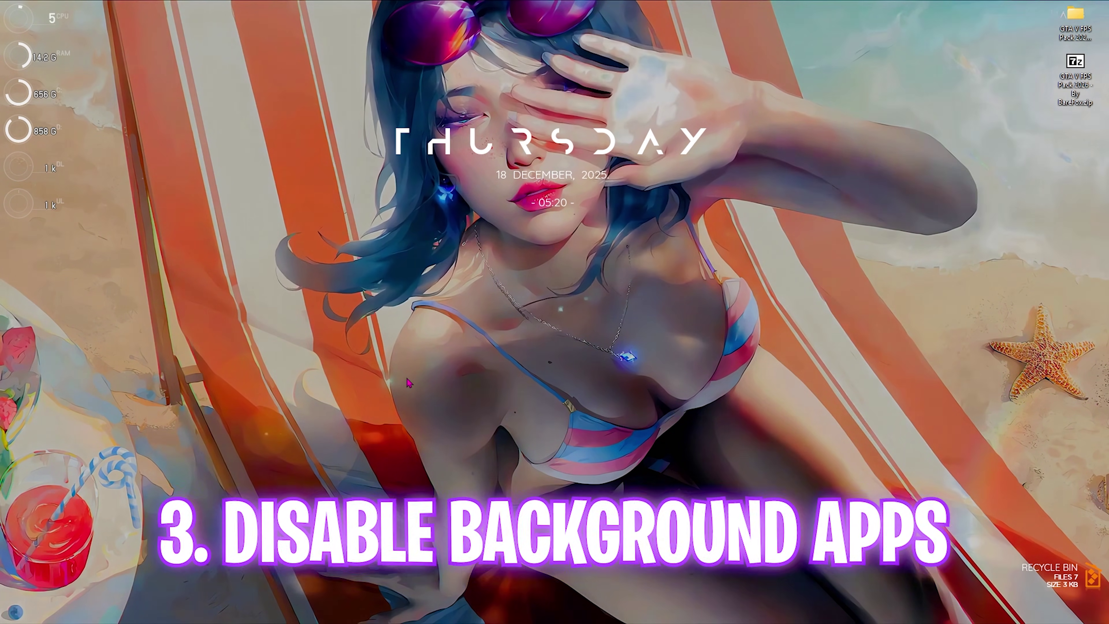
Launch the Group Policy Editor via 'edit group policy' and maximize it
key("super")
type("edit group policy")
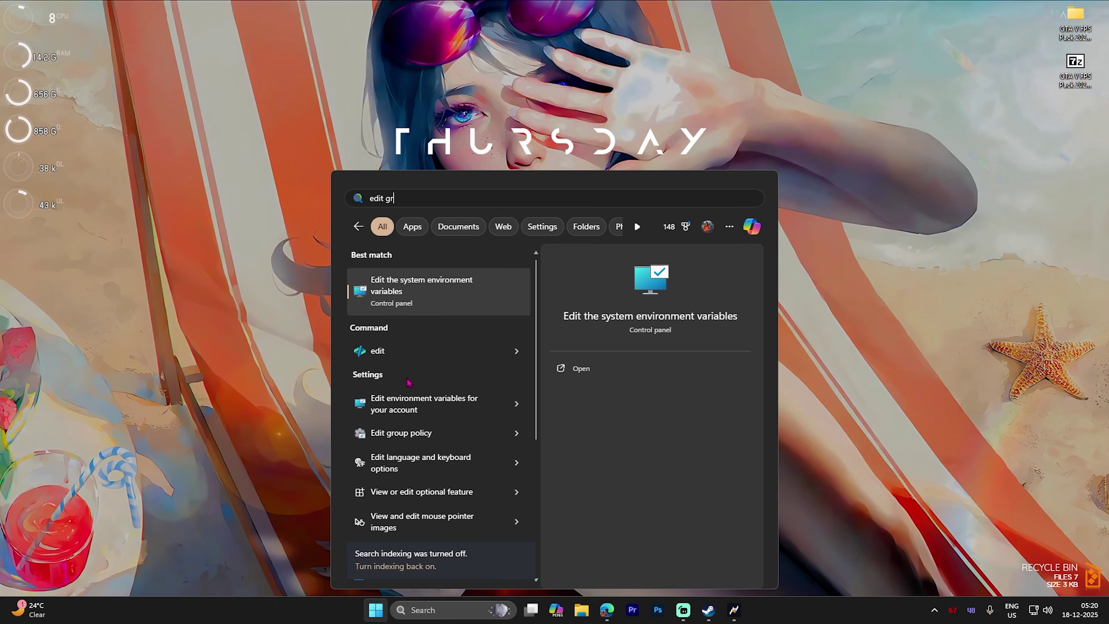
type("oup policy")
key("Return")
key("super+Up")
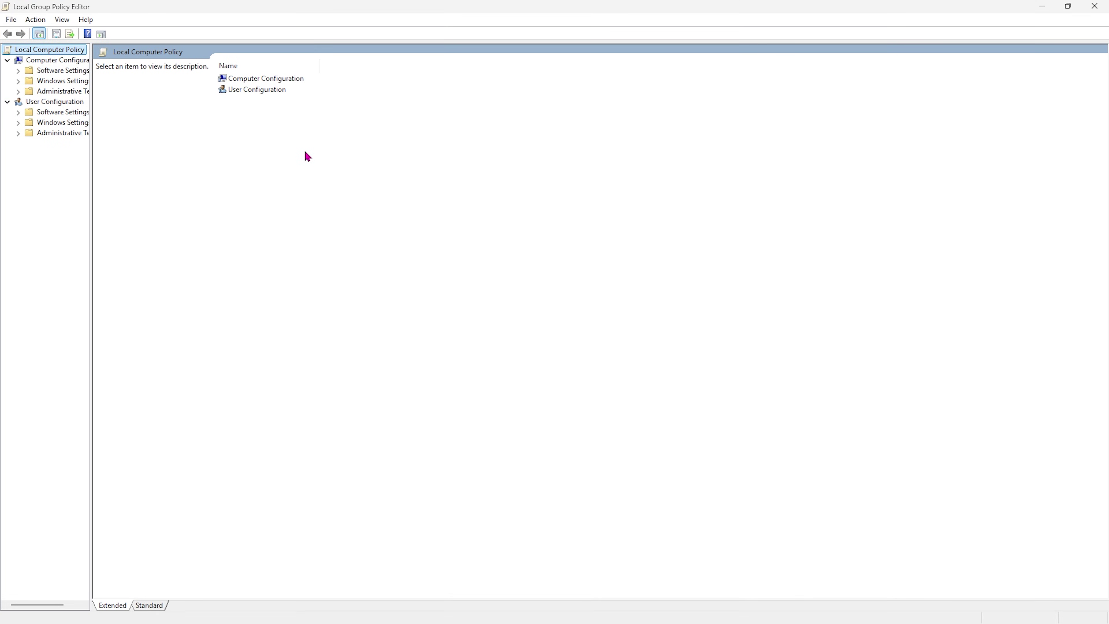
Navigate to Administrative Templates > Windows Components > App Privacy and open 'Let Windows apps run in the background'
double_click(275, 82)
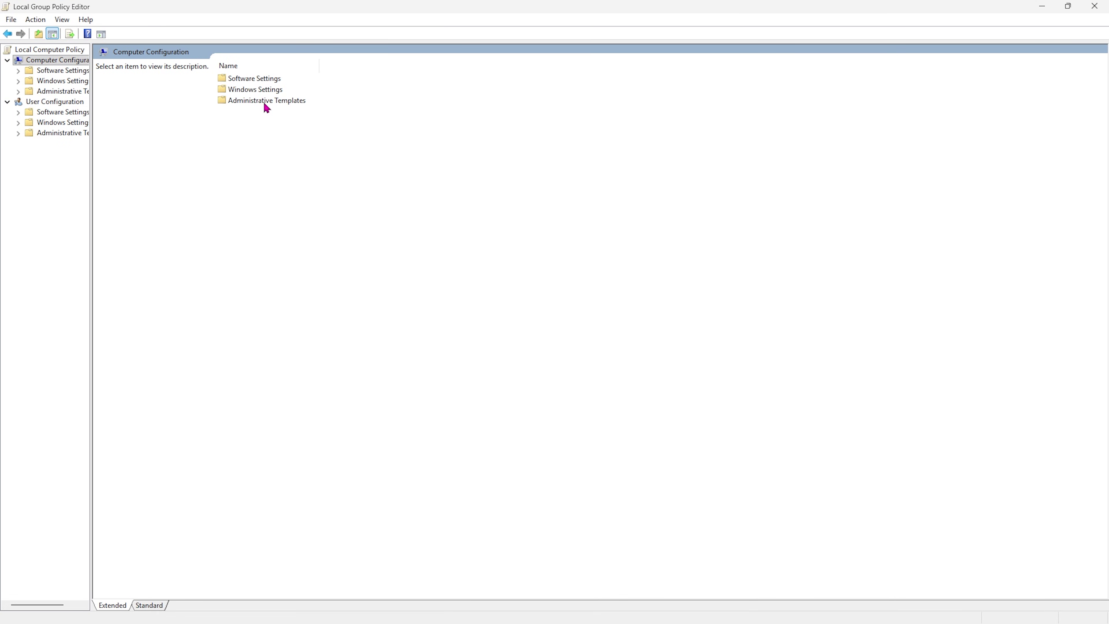
double_click(266, 108)
double_click(249, 158)
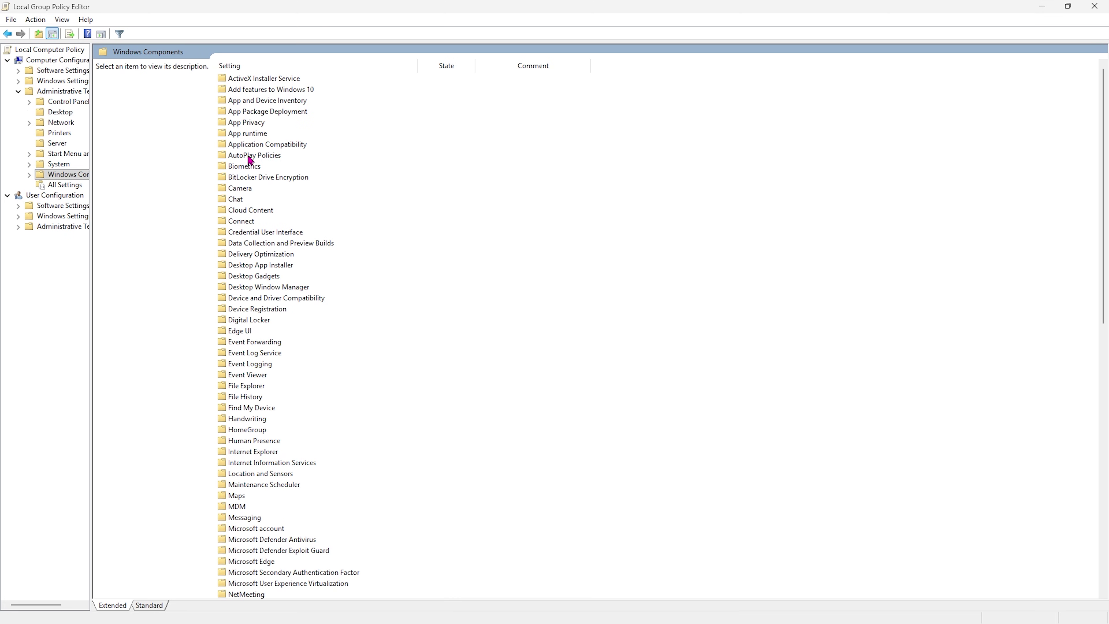
double_click(257, 124)
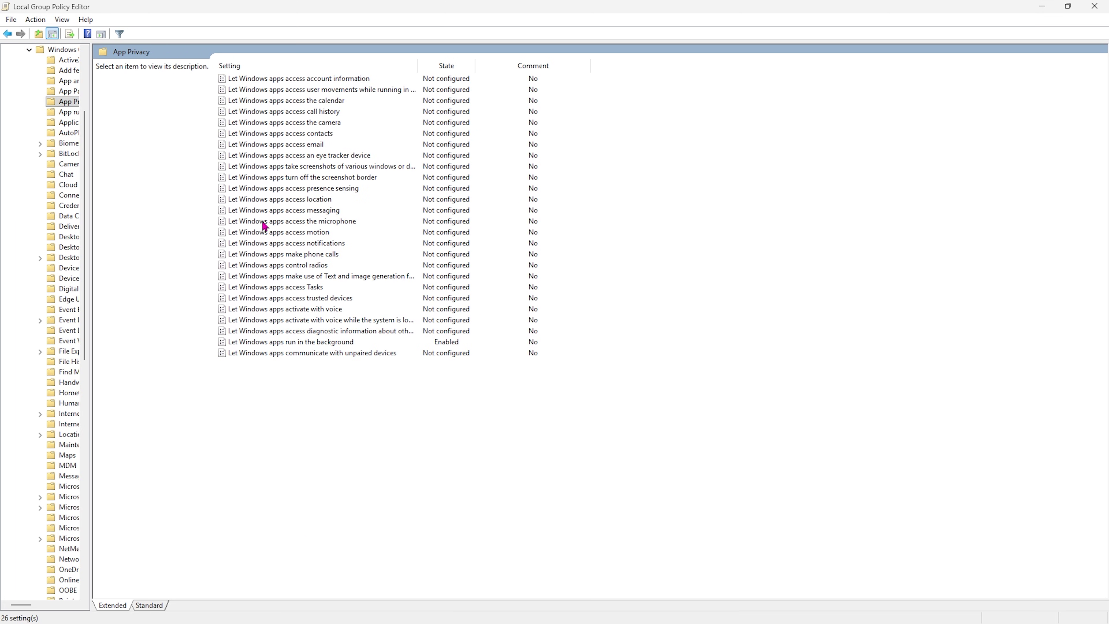
double_click(264, 343)
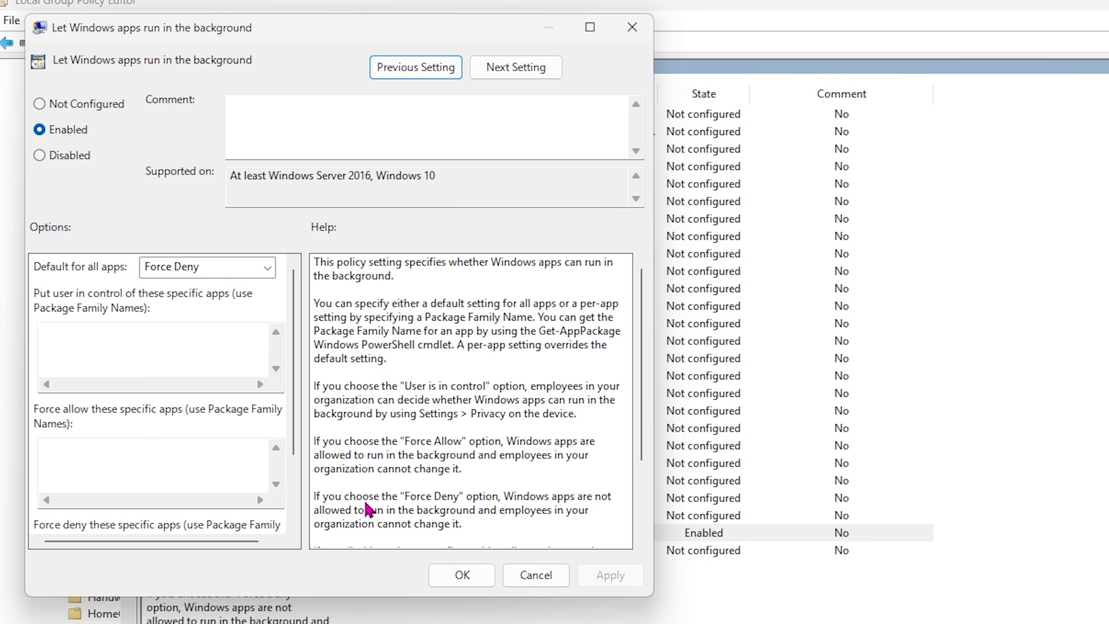
Set the policy to Enabled with Force Deny as the default, apply, and close the editor
left_click(77, 134)
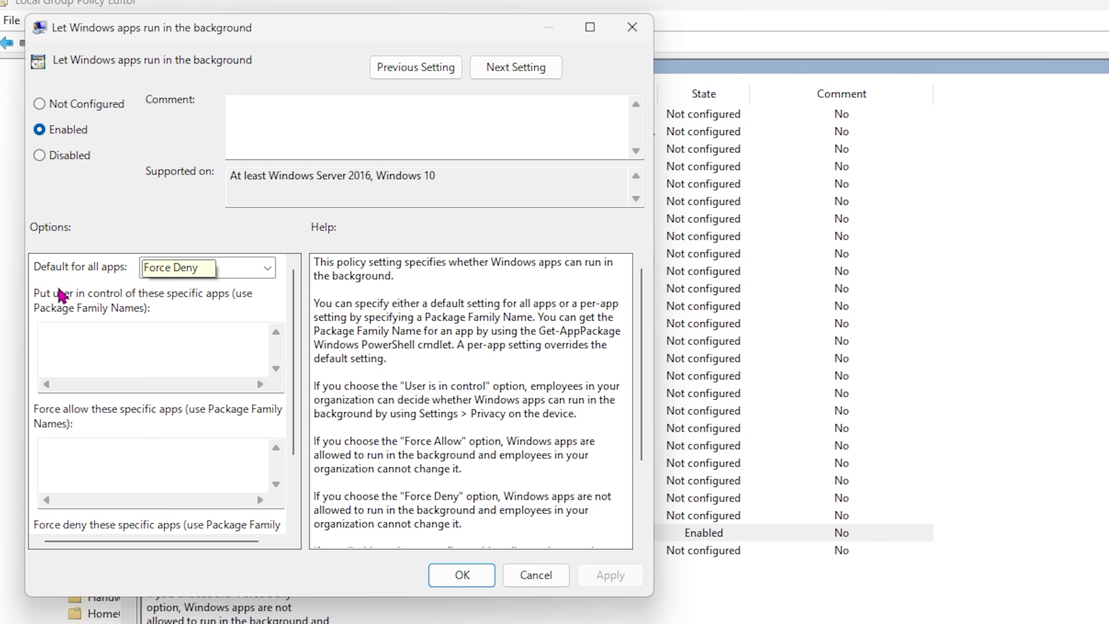
left_click(263, 268)
left_click(205, 320)
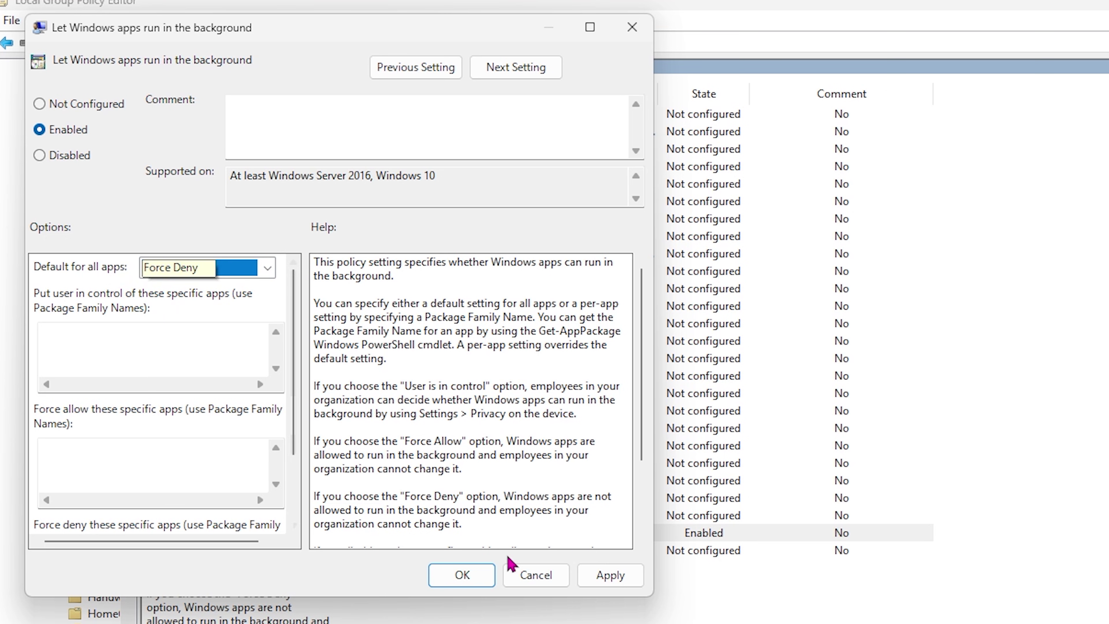
left_click(605, 580)
left_click(632, 28)
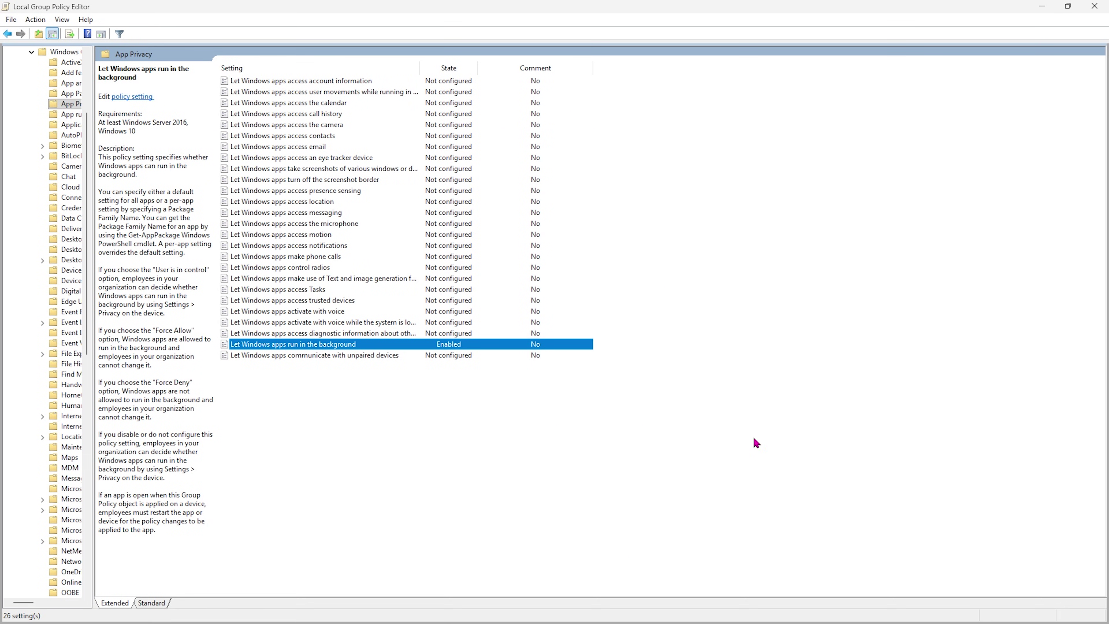
left_click(1094, 7)
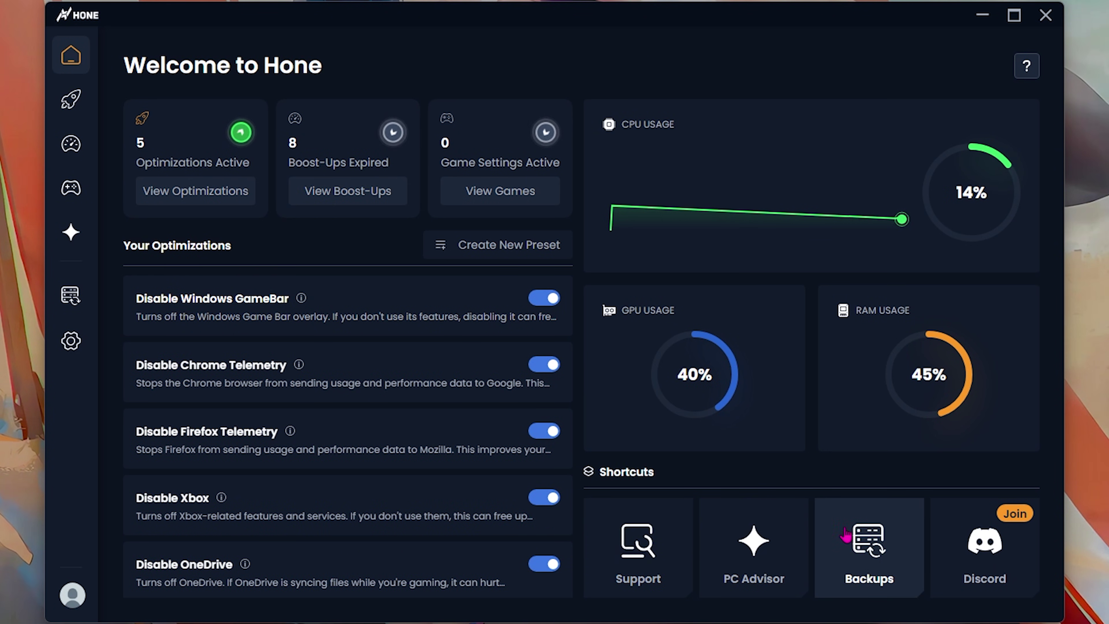
Create a new system backup in Hone and switch on a General optimization
left_click(868, 551)
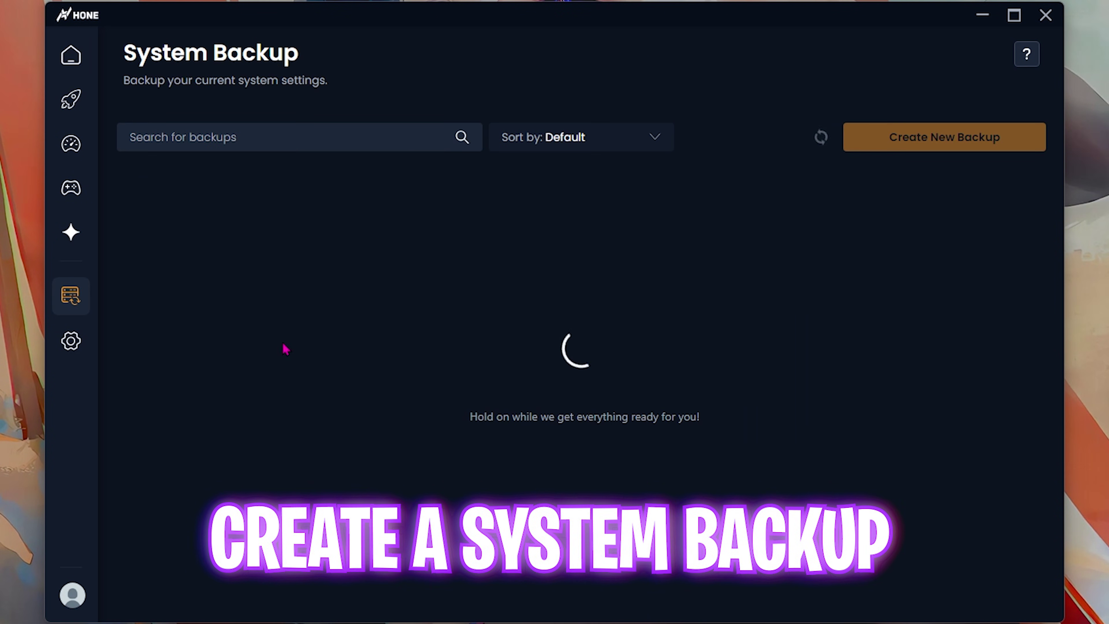
left_click(920, 147)
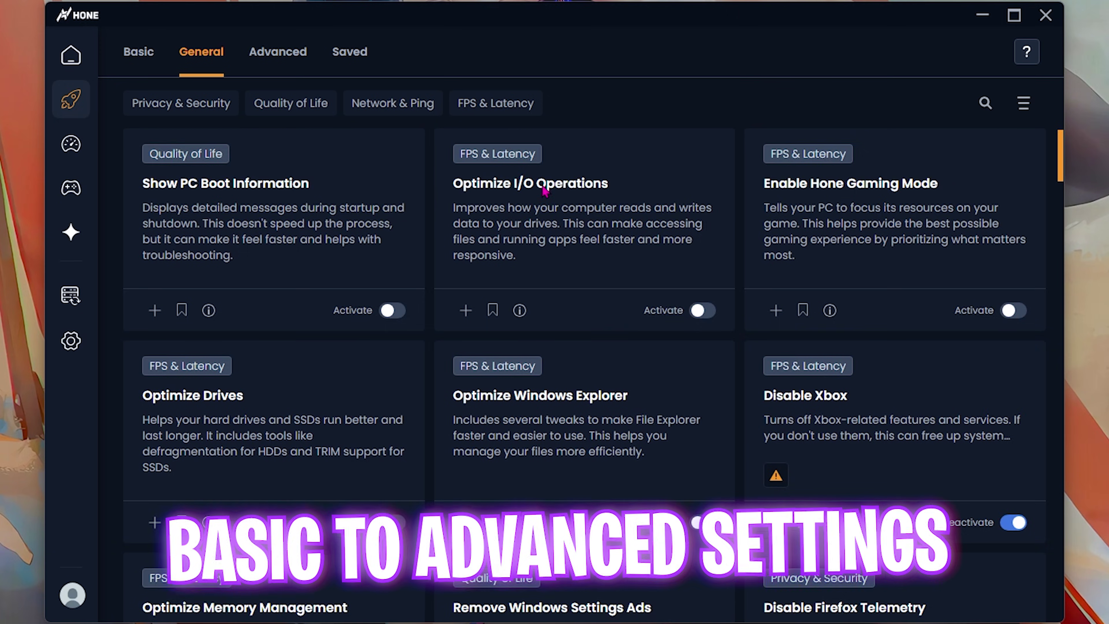
scroll(322, 342, "down", 2)
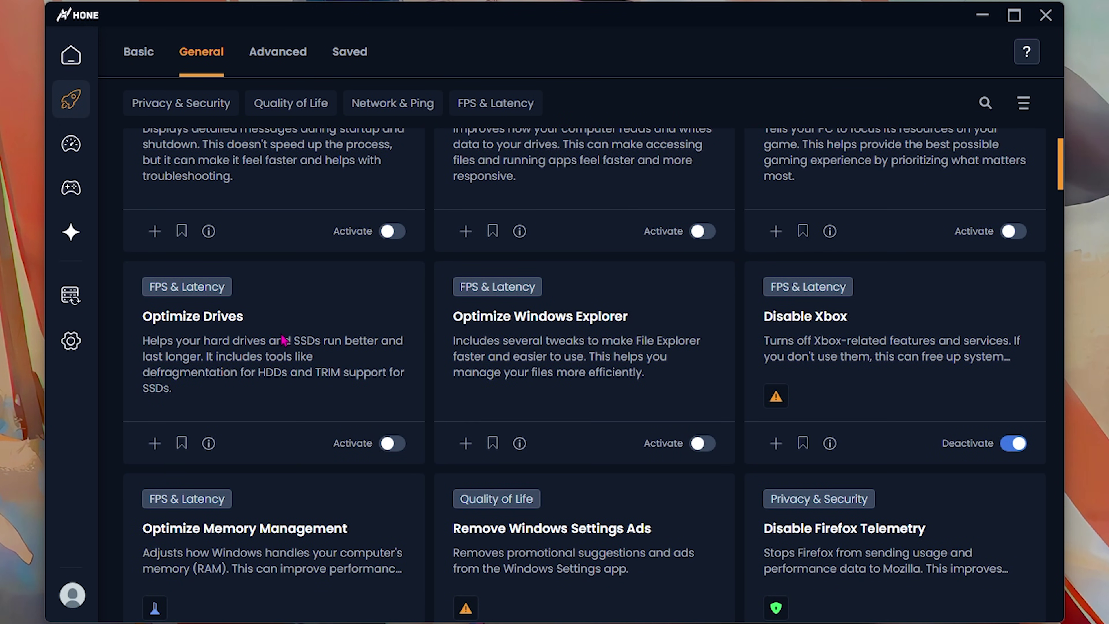
left_click(391, 443)
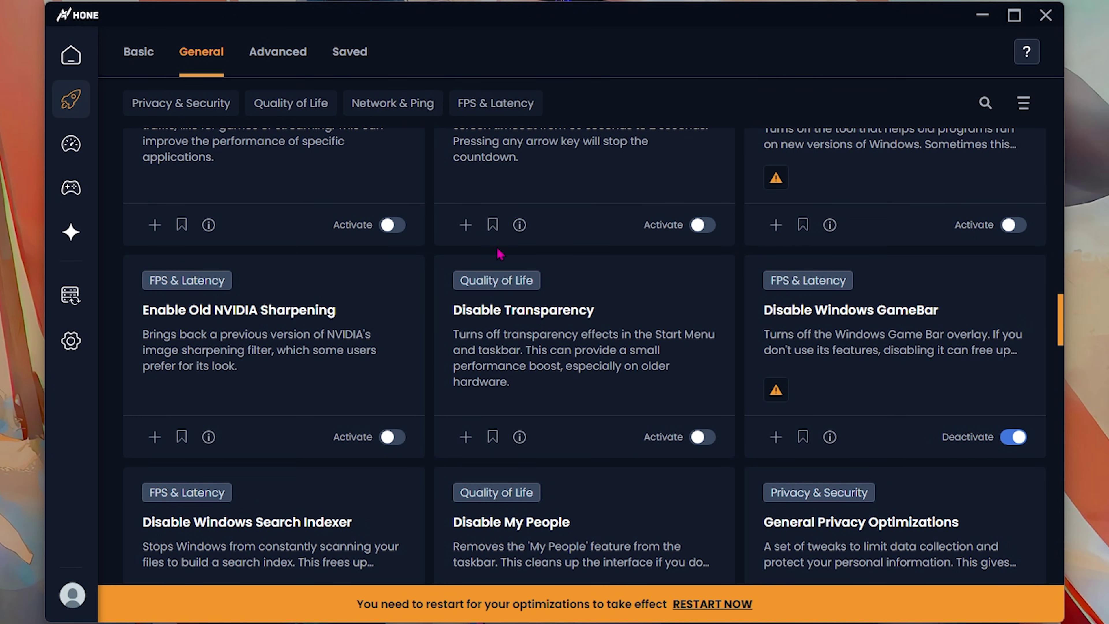
Go to the Games library from Hone's sidebar
scroll(500, 254, "down", 5)
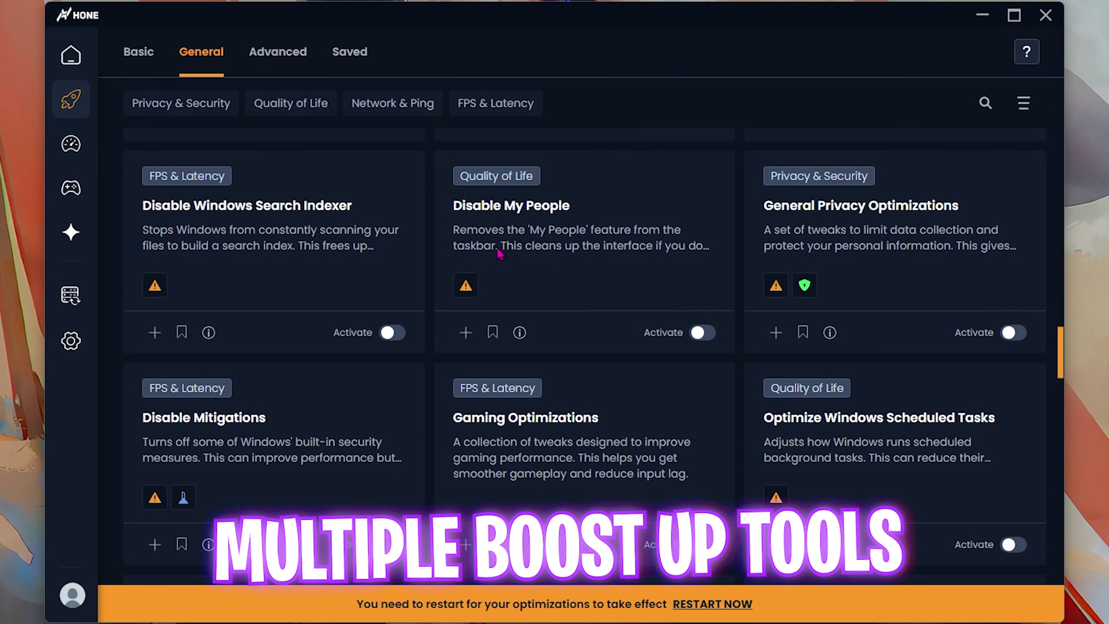
scroll(499, 253, "down", 5)
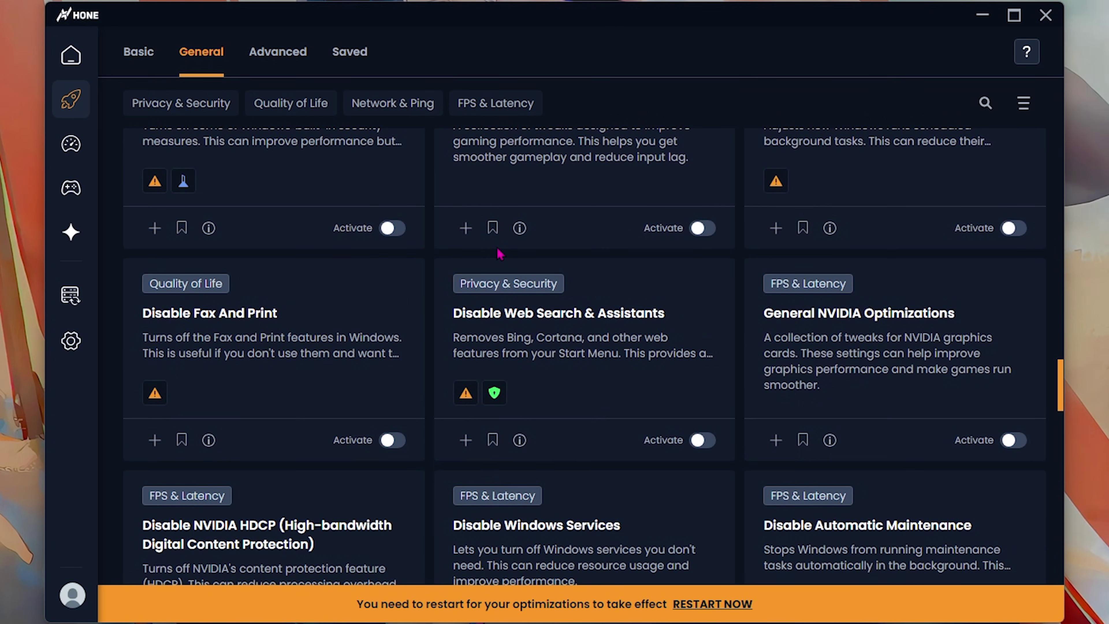
left_click(75, 195)
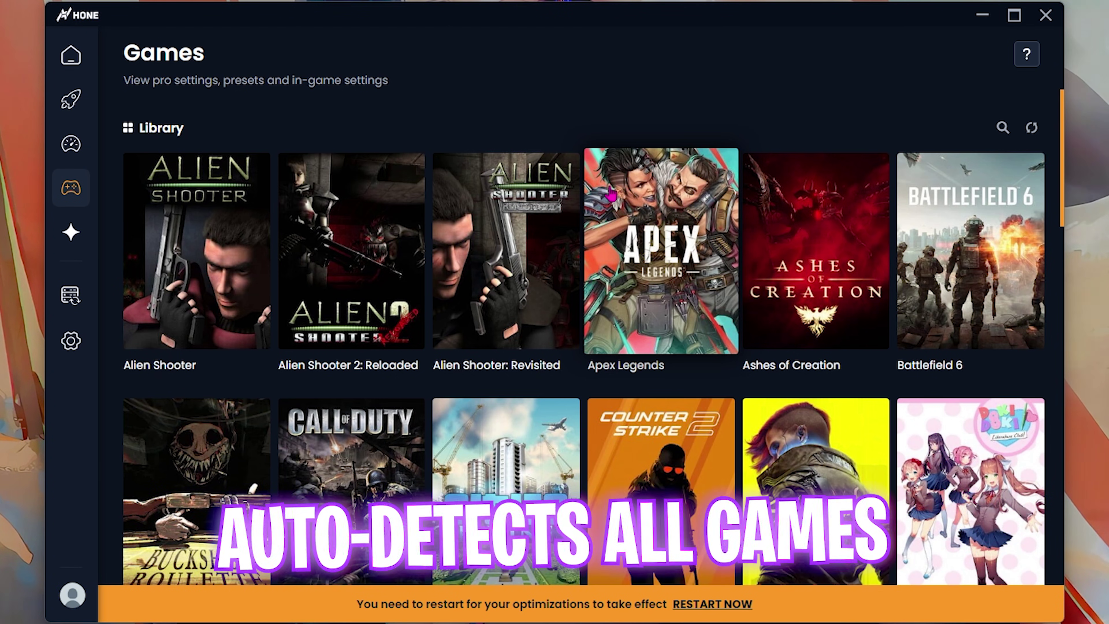
Select Grand Theft Auto V Enhanced in the Games library and apply the Best Performance preset
scroll(592, 223, "down", 5)
scroll(592, 223, "down", 6)
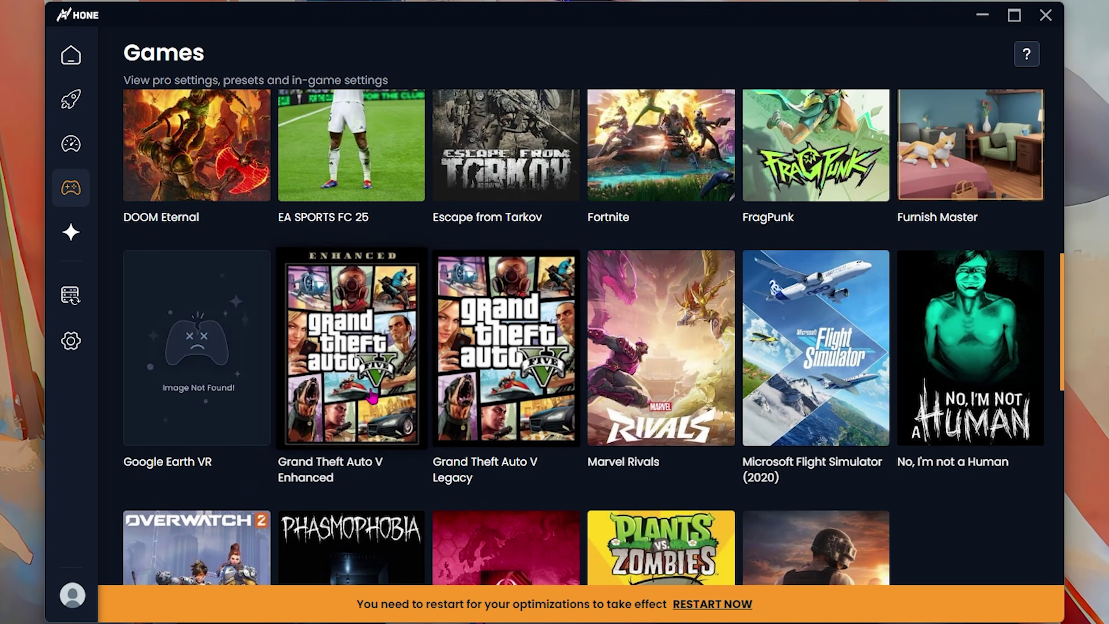
left_click(345, 367)
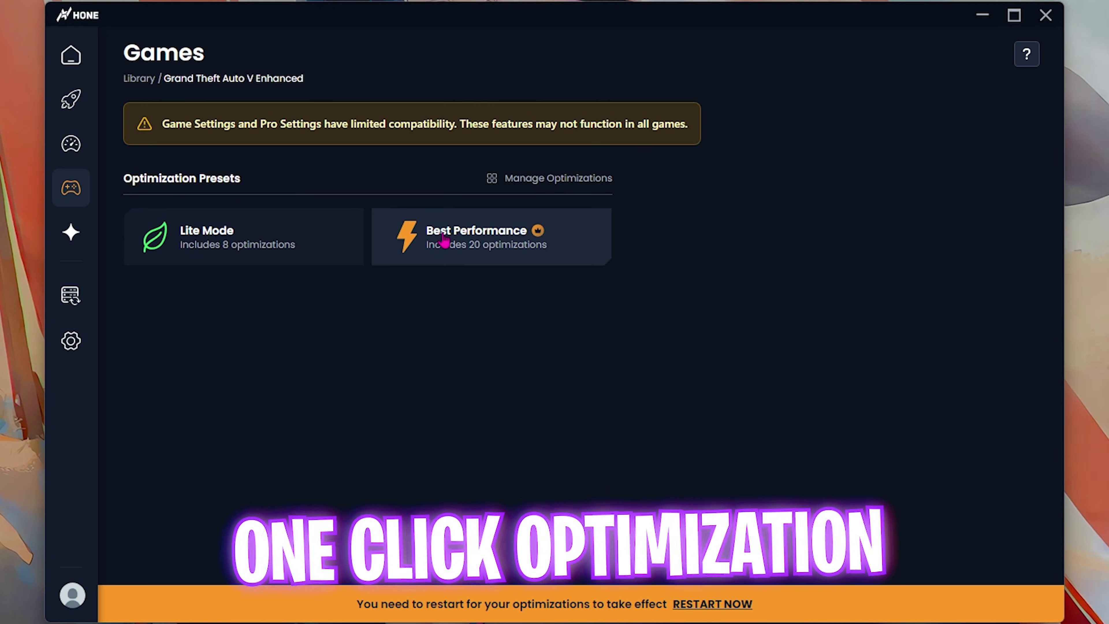
left_click(443, 239)
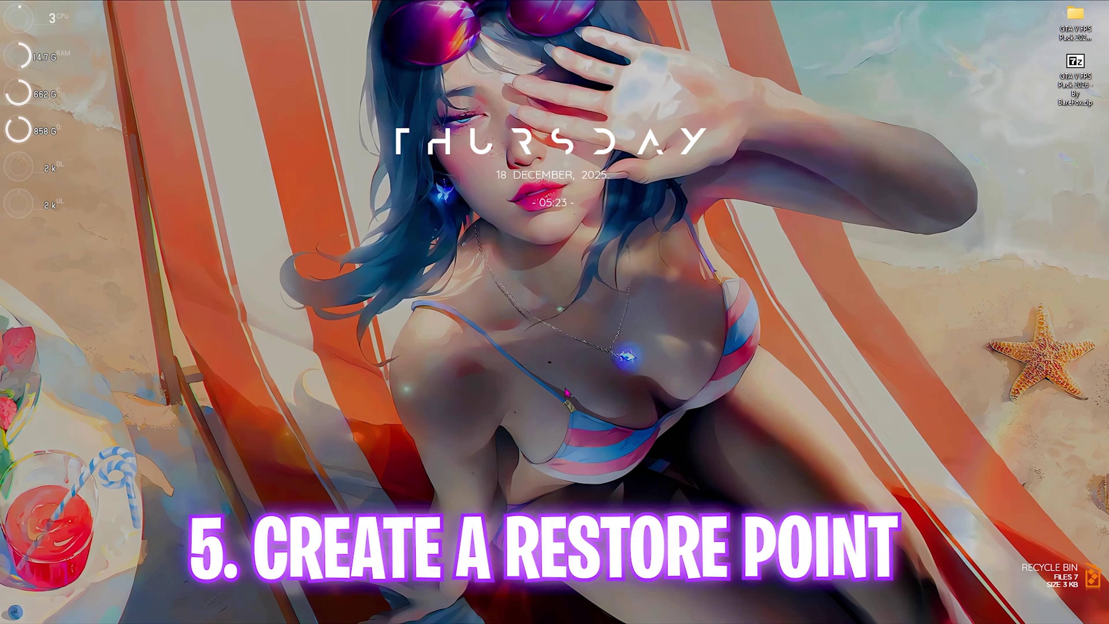
Open the 'Create a restore point' settings from Windows search
key("super")
type("create")
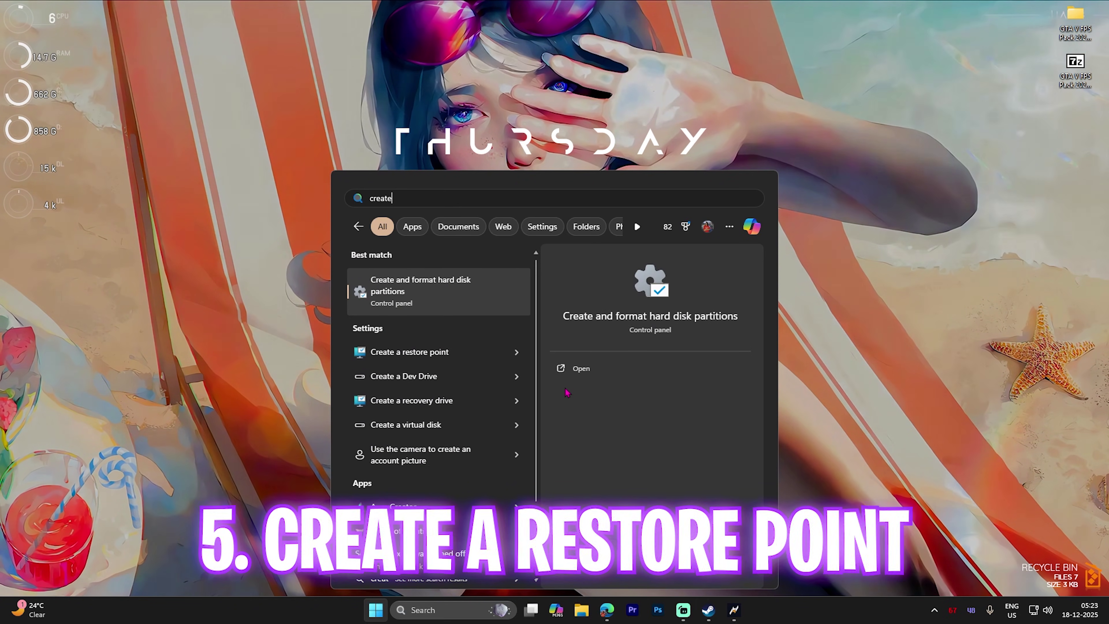
type(" arestore point")
key("Return")
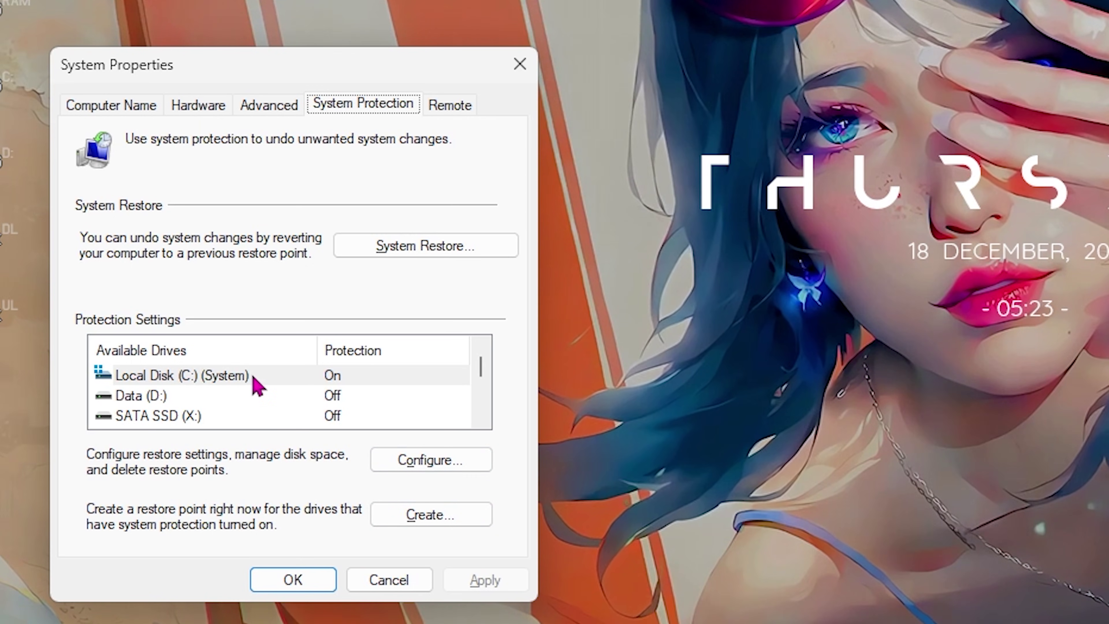
Create a restore point named 'GTA V' for Local Disk (C:) and close System Properties
left_click(210, 236)
left_click(275, 305)
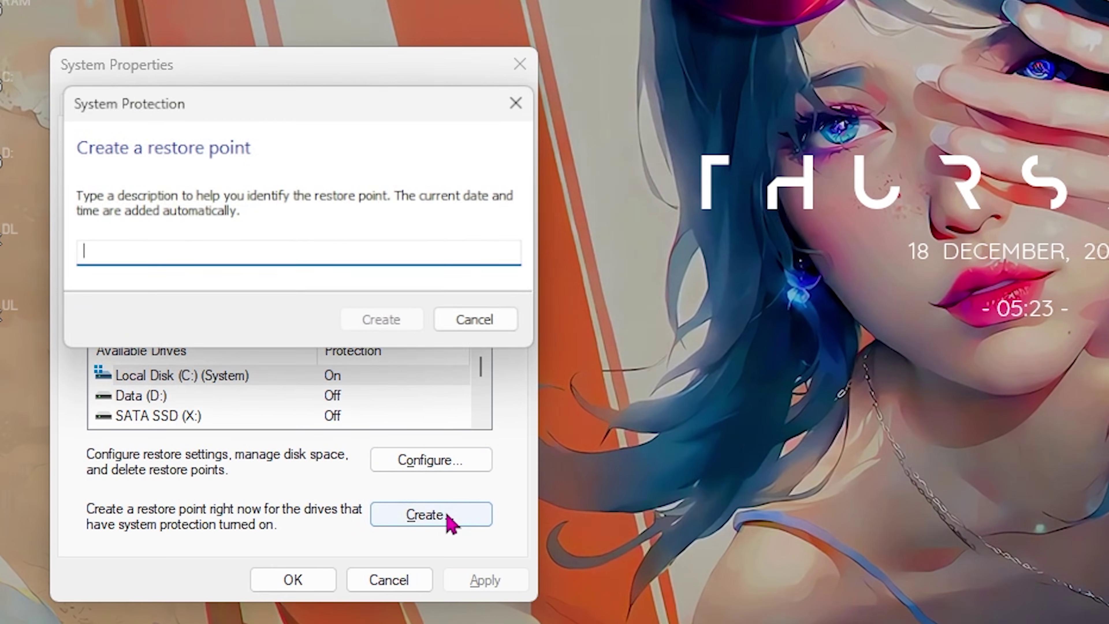
type("GTA V")
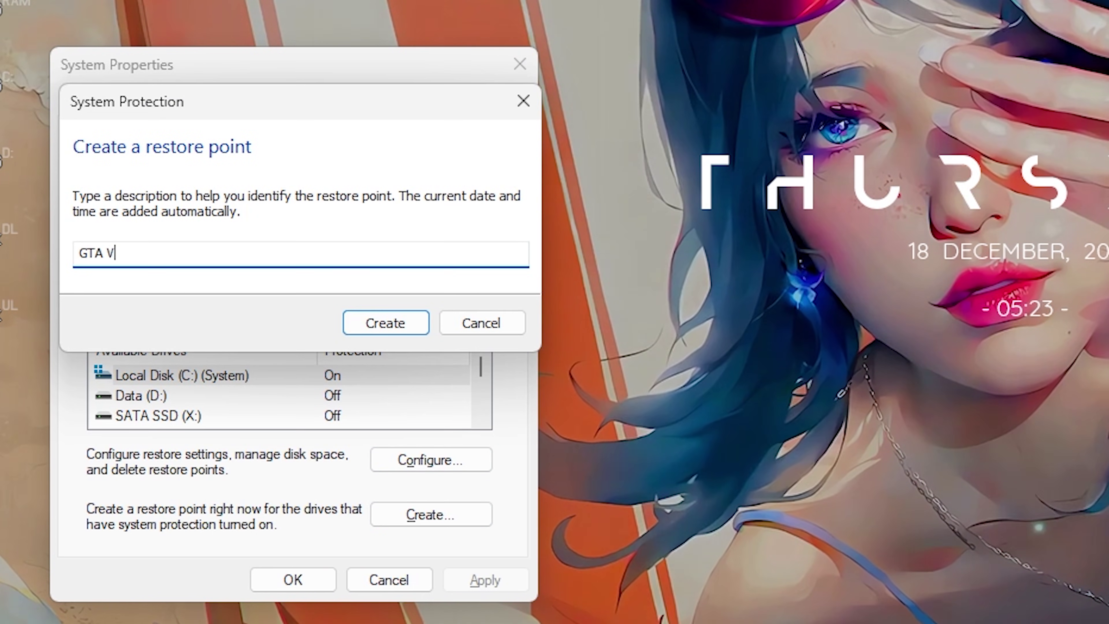
key("Return")
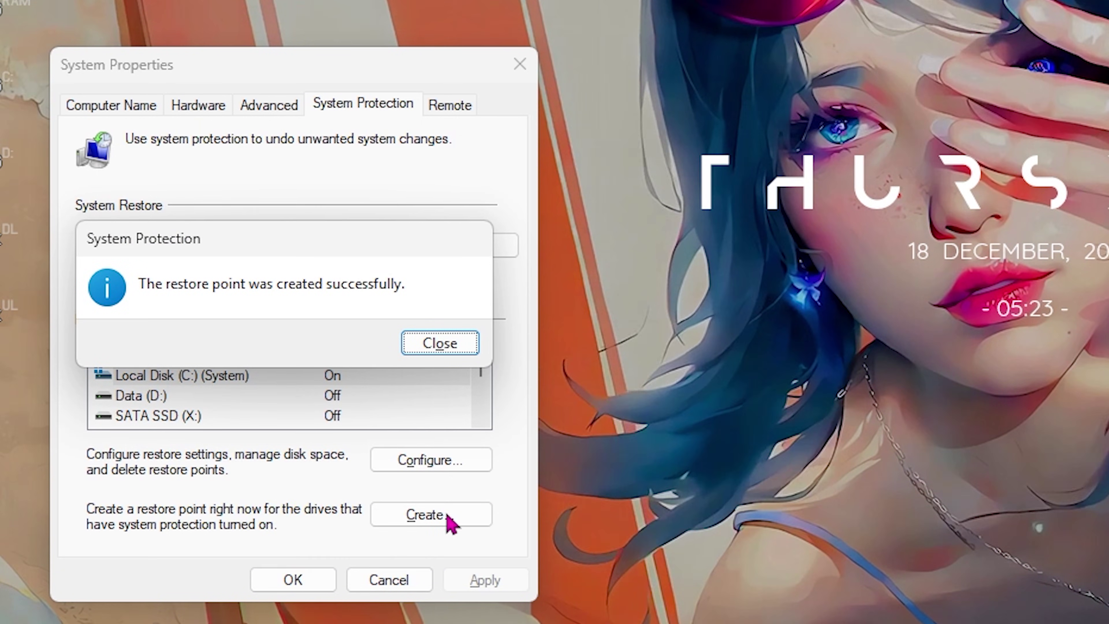
left_click(445, 348)
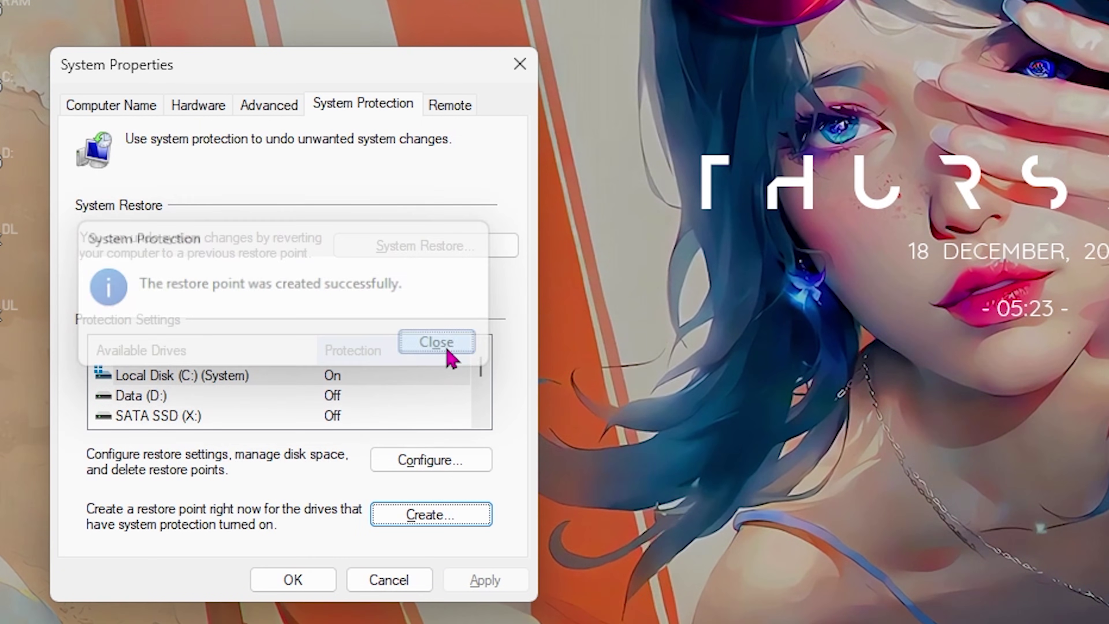
left_click(520, 64)
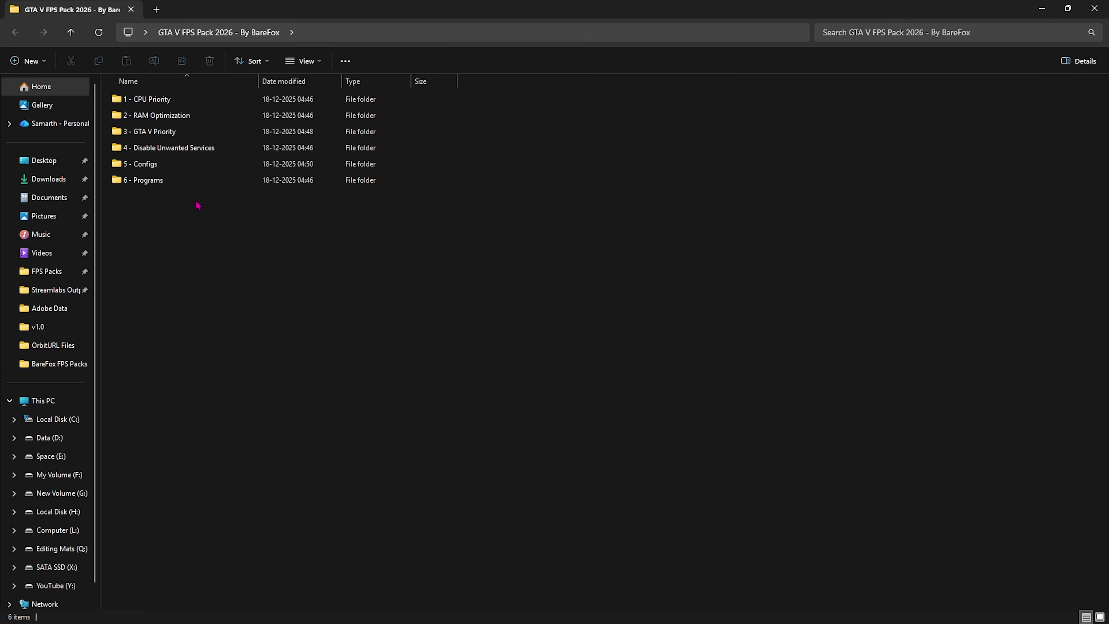
Browse the AMD and INTEL subfolders of 1 - CPU Priority and select Intel CPU Priority.reg
left_click_drag(157, 212, 158, 253)
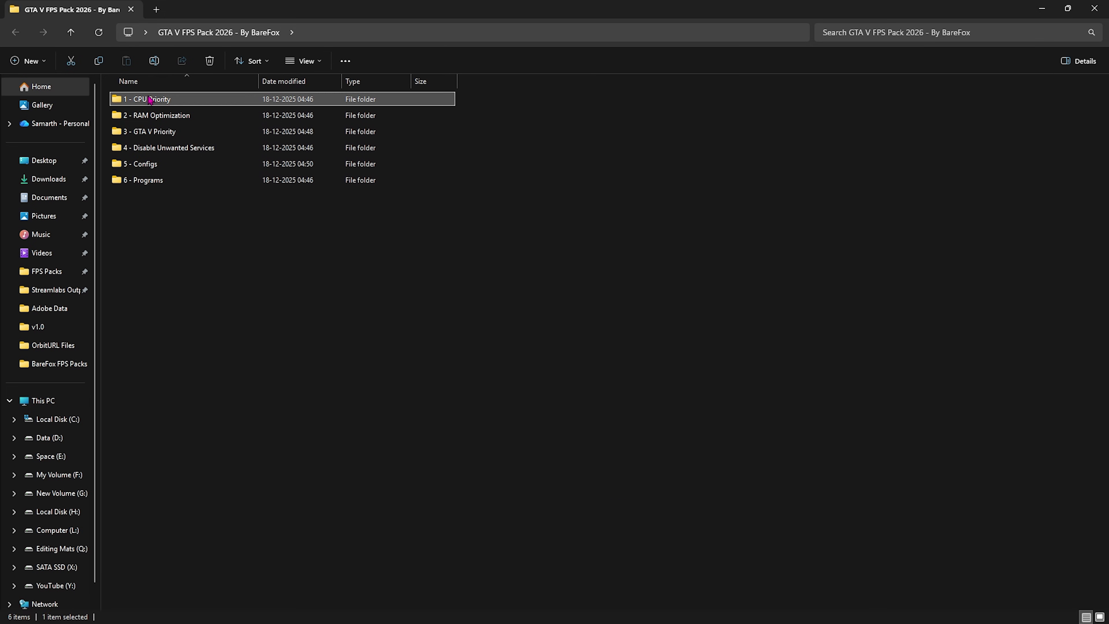
double_click(141, 103)
double_click(208, 104)
key("alt+Left")
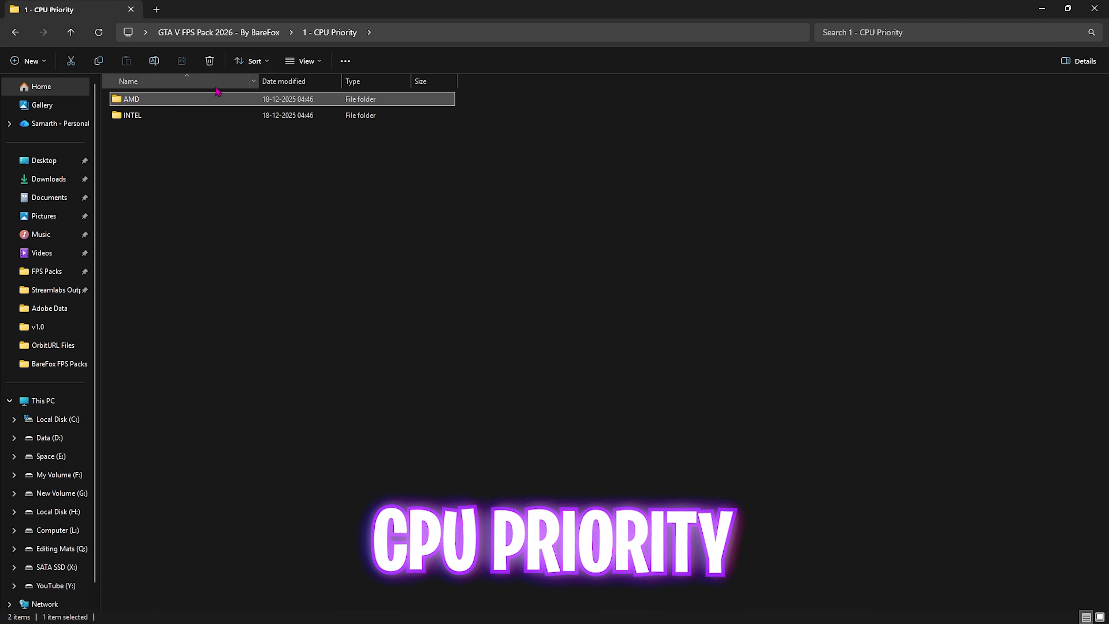
double_click(160, 115)
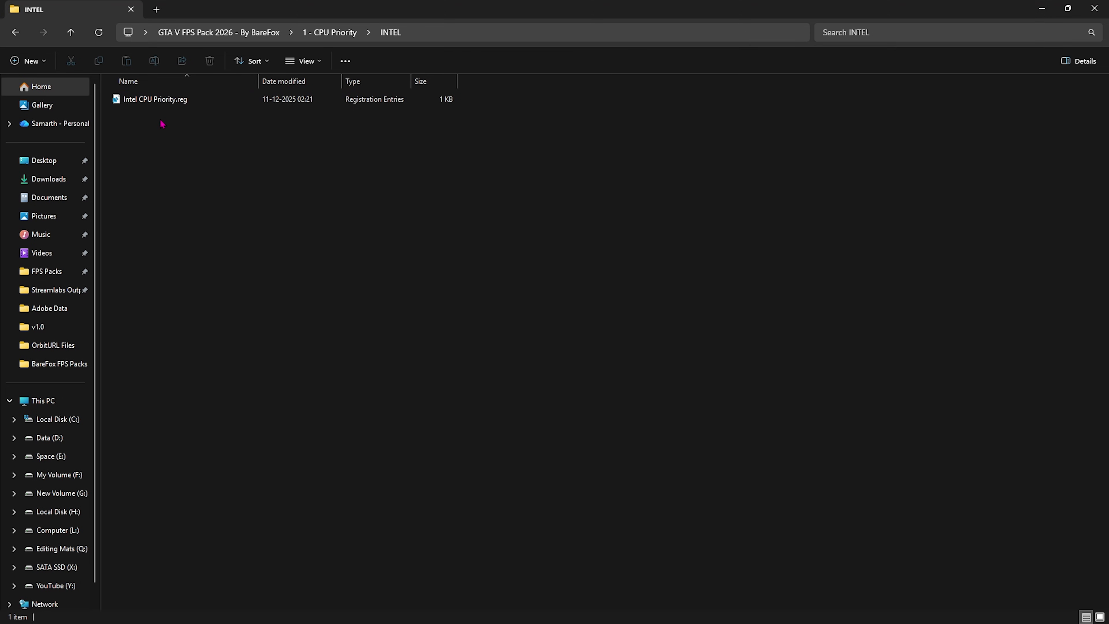
left_click(173, 104)
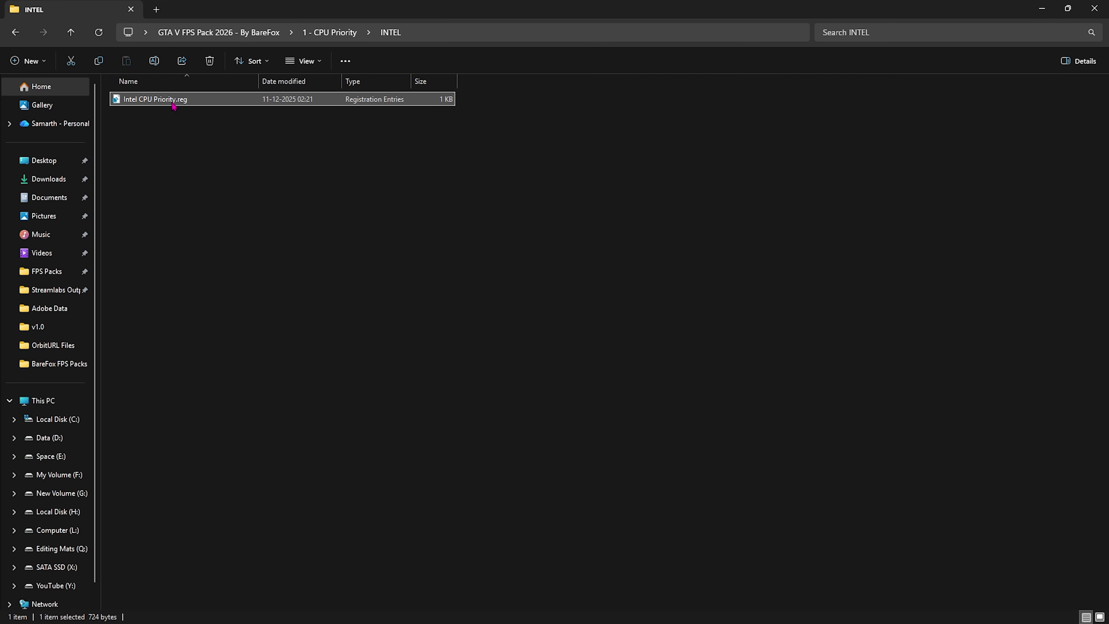
left_click(219, 33)
Open 2 - RAM Optimization and select the 32GB Ram.reg tweak
double_click(151, 116)
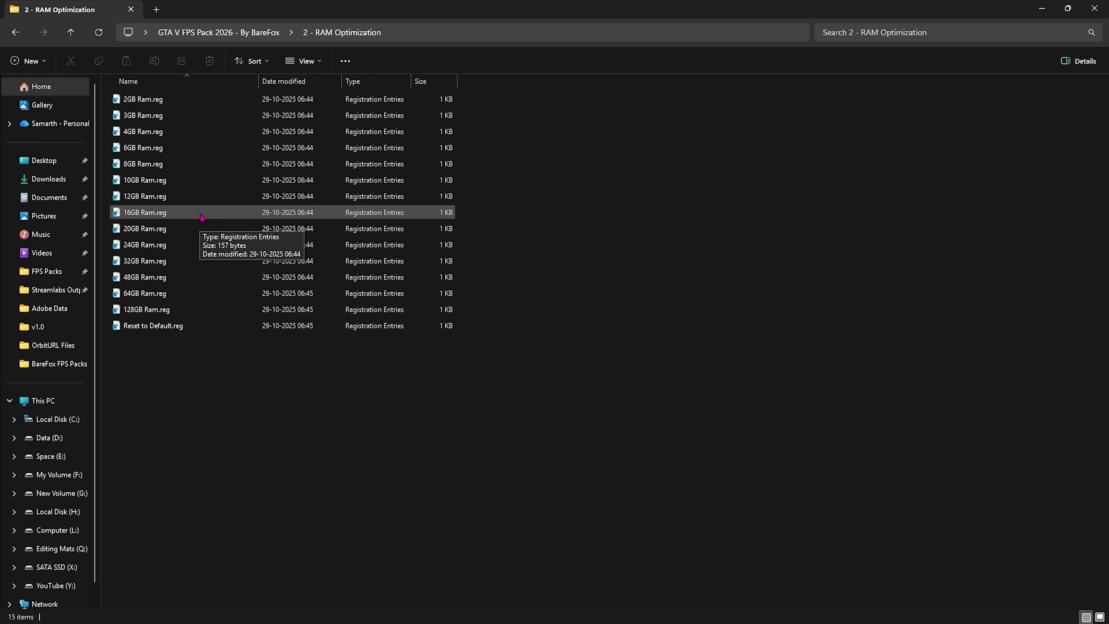
left_click(190, 261)
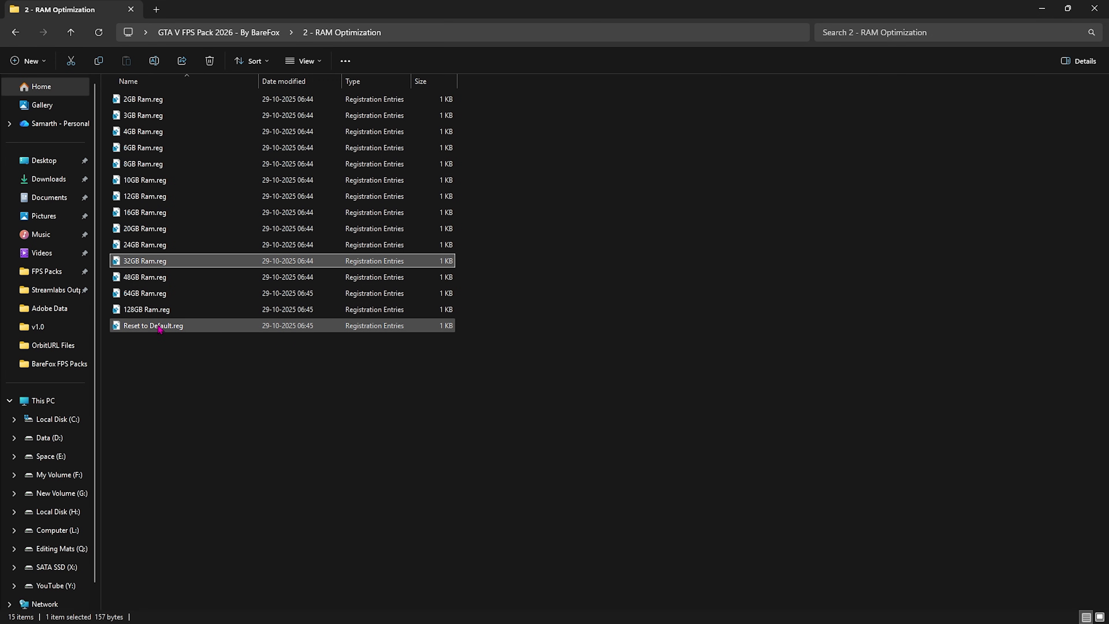
key("alt+Up")
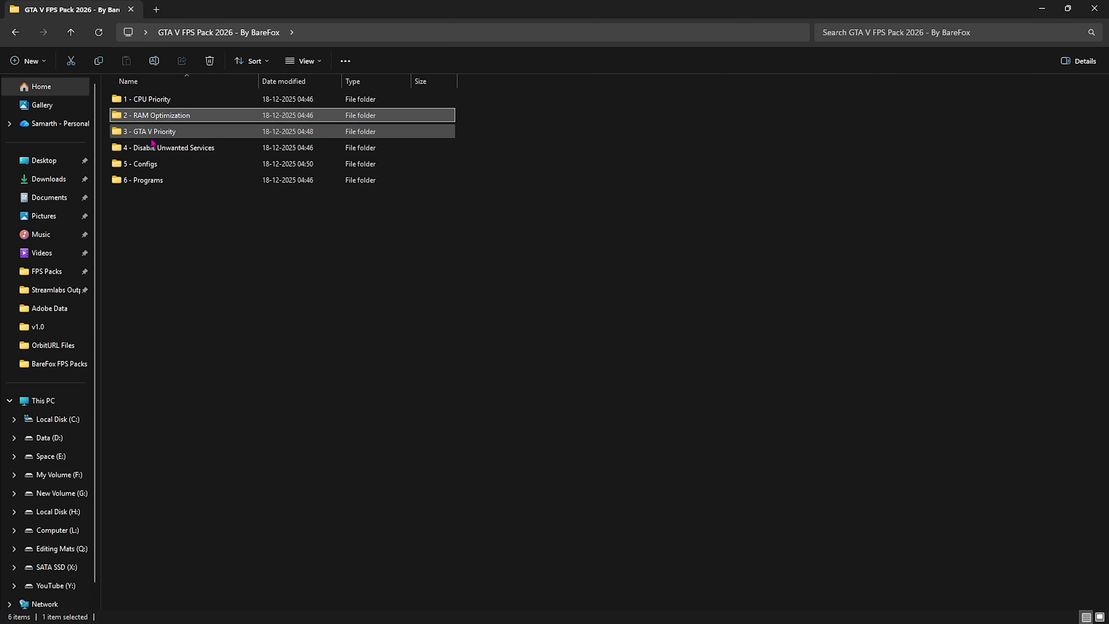
Review 3 - GTA V Priority, then open 4 - Disable Unwanted Services
double_click(152, 134)
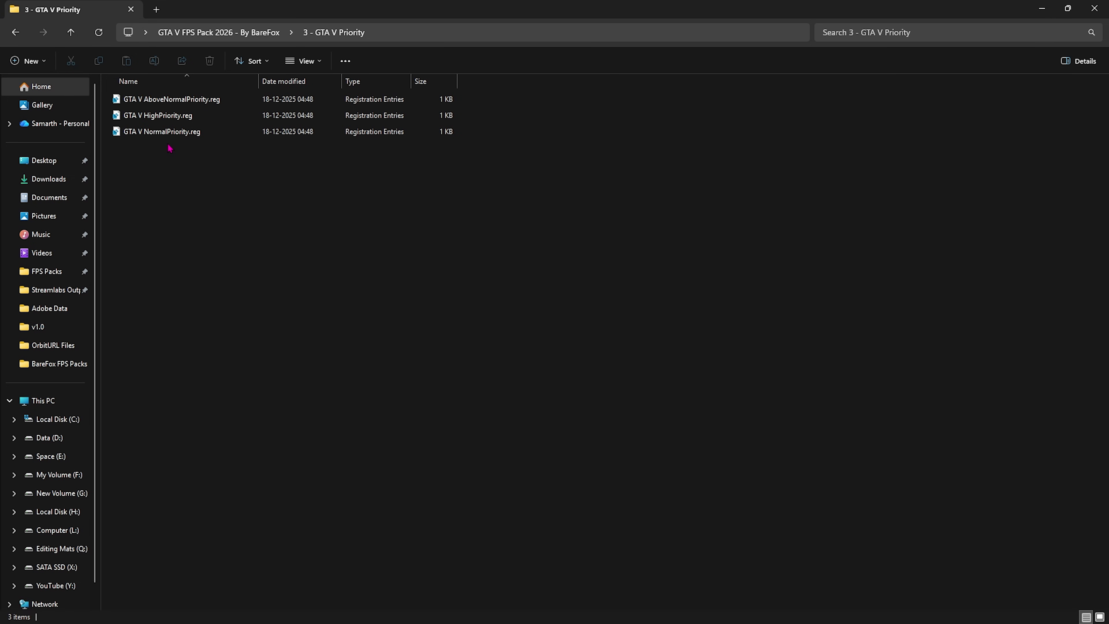
key("alt+Up")
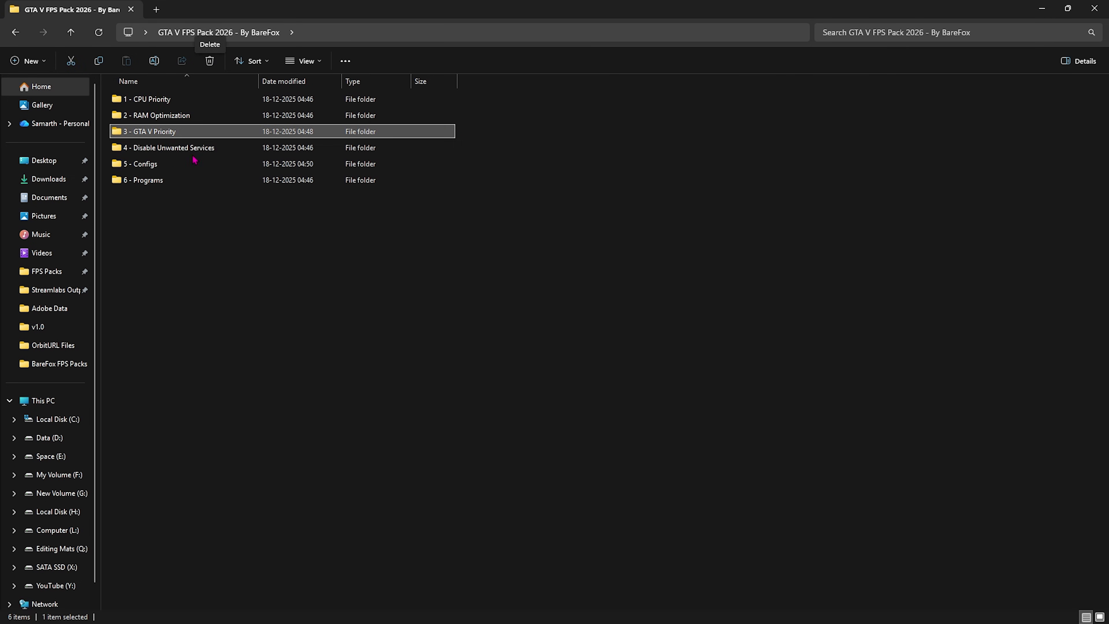
double_click(163, 148)
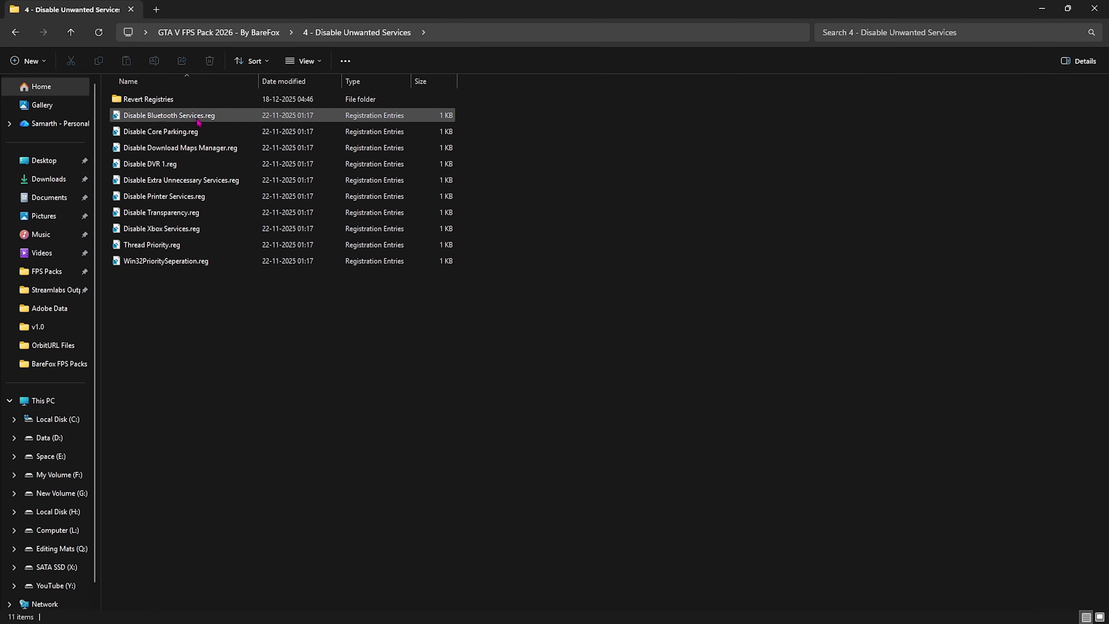
Select the Disable Bluetooth and Printer Services .reg files, check Revert Registries, then open 5 - Configs
left_click(184, 115)
left_click(175, 196, "ctrl")
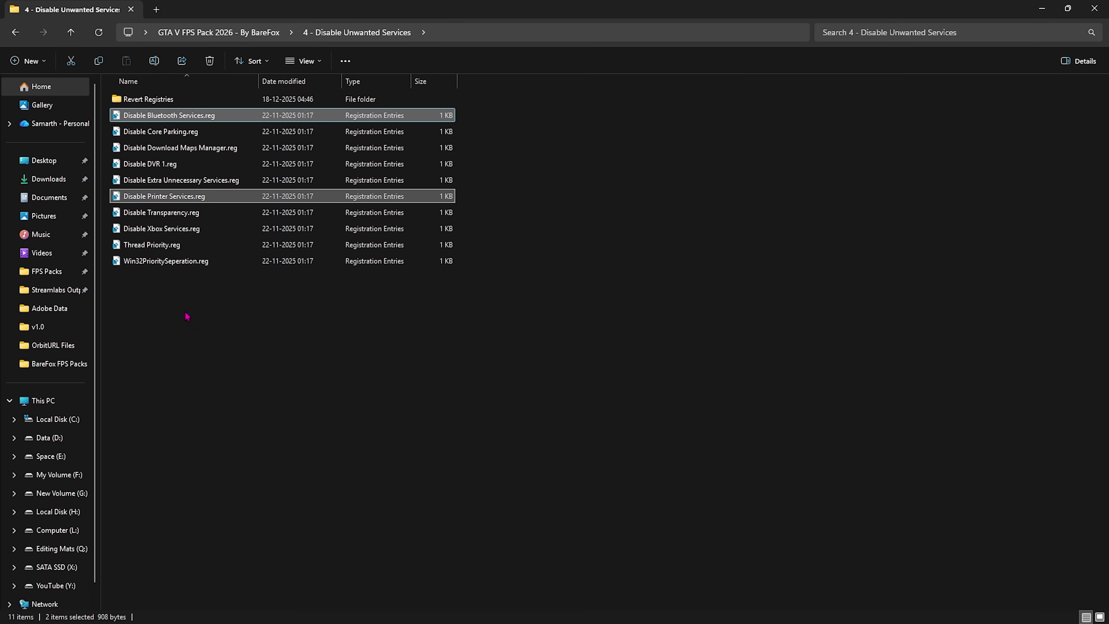
double_click(148, 100)
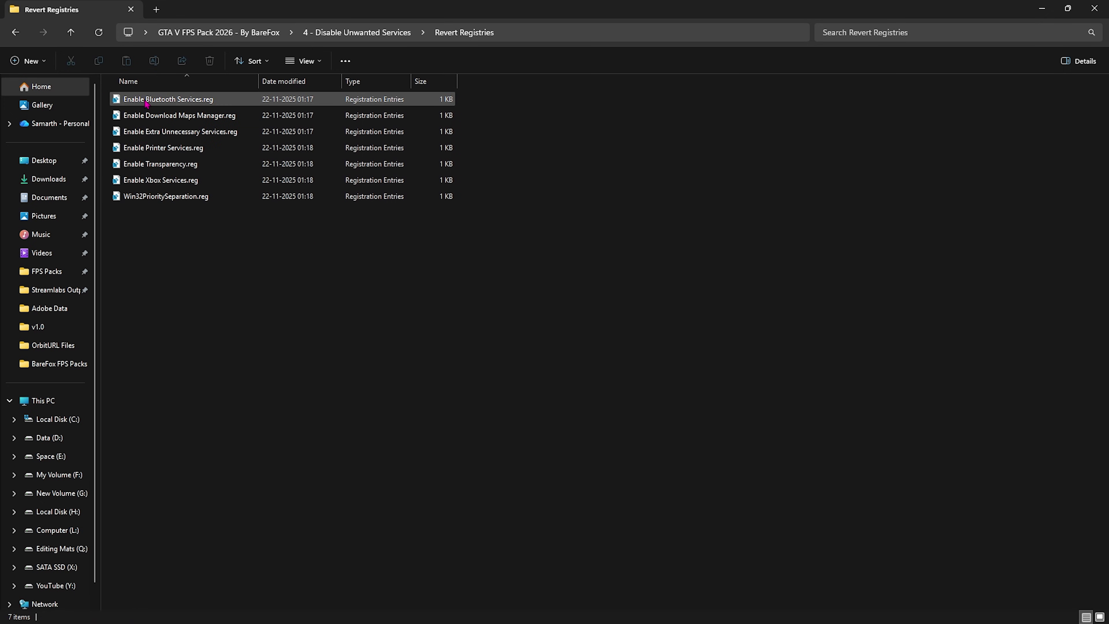
key("alt+Up")
key("alt+Up")
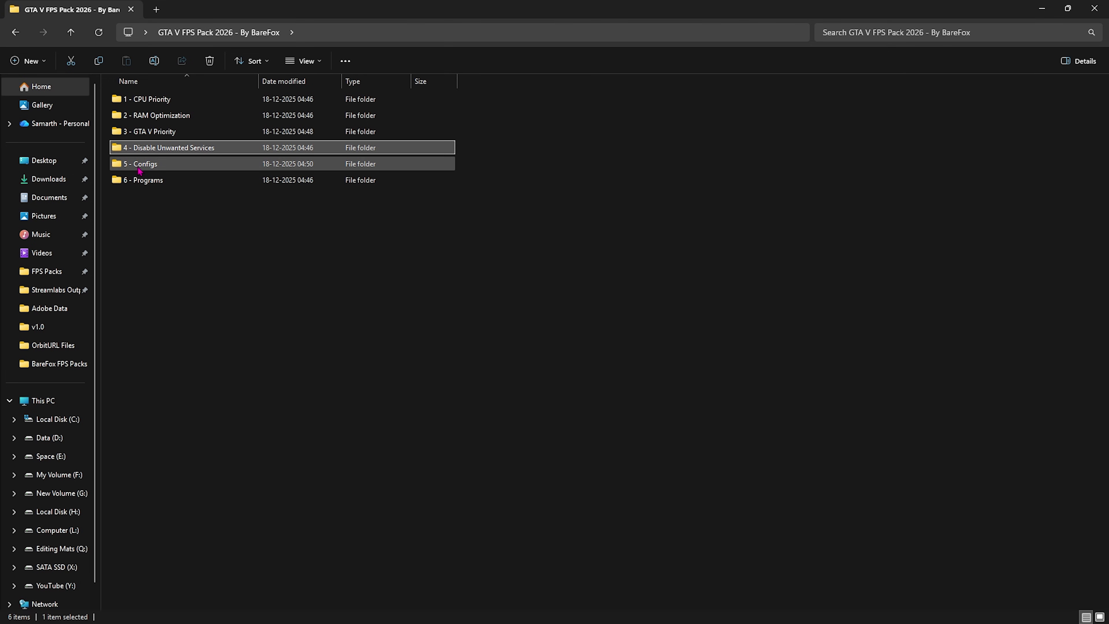
double_click(139, 164)
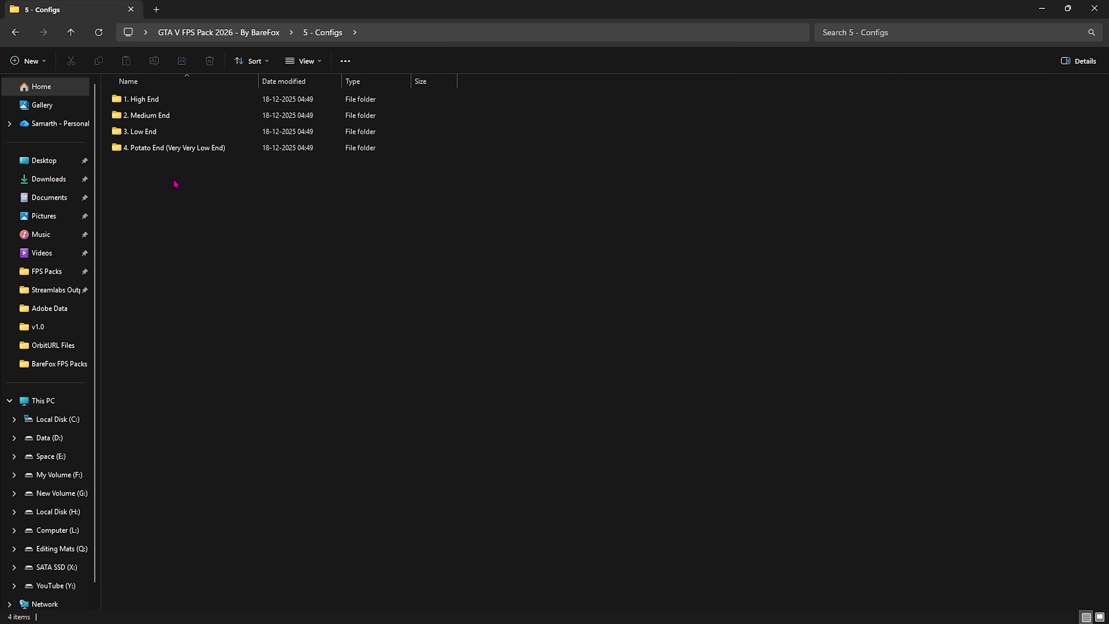
Copy settings.xml from the 1. High End config folder
double_click(178, 106)
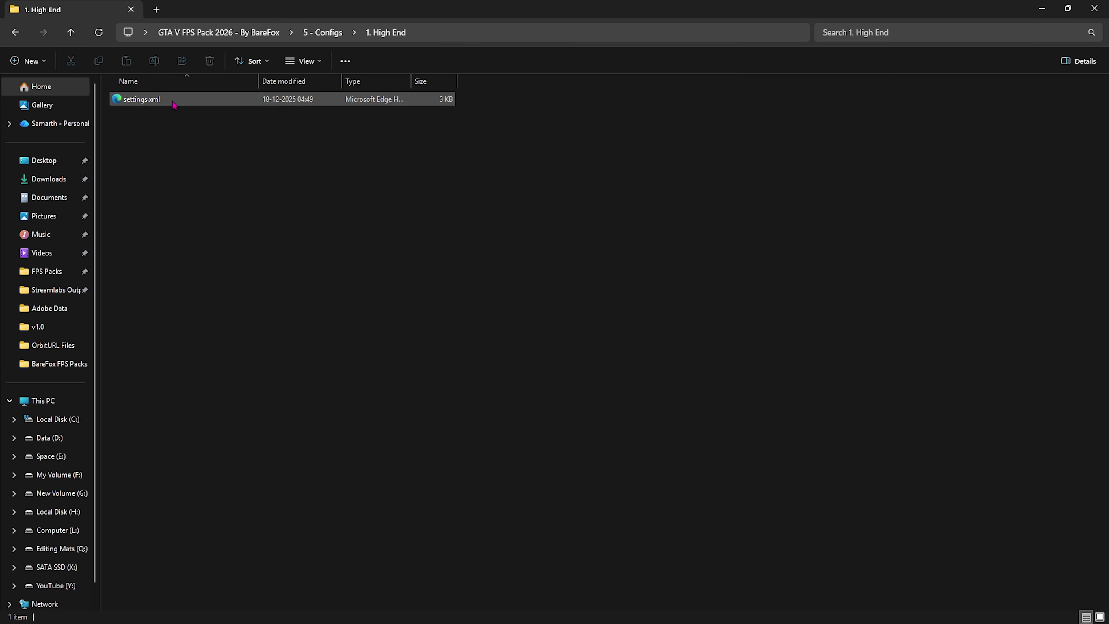
left_click(147, 105)
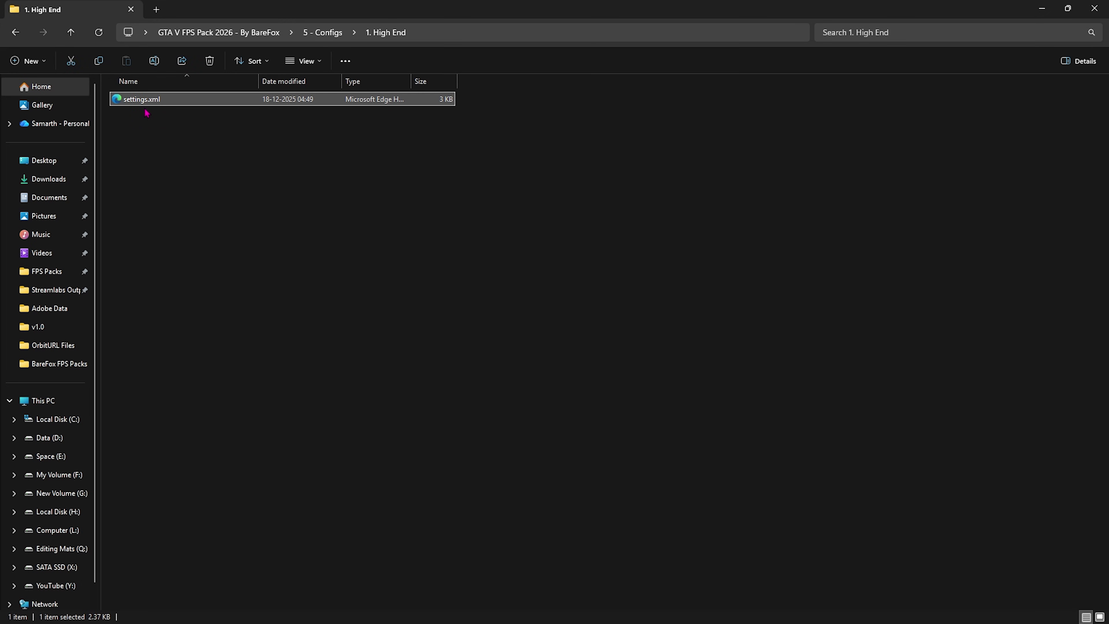
right_click(215, 107)
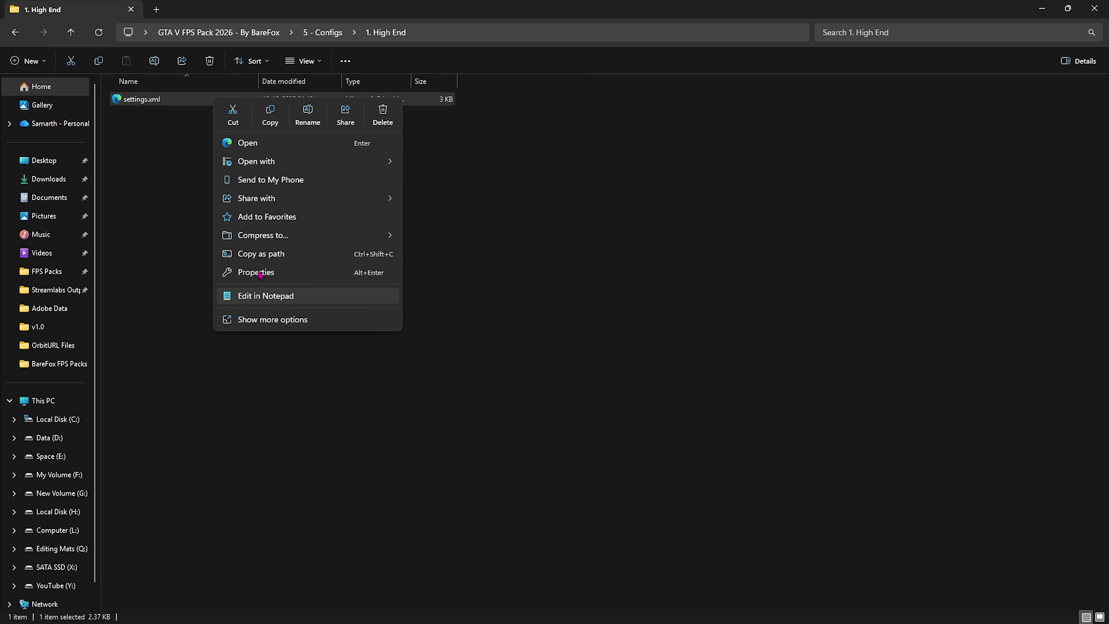
left_click(269, 114)
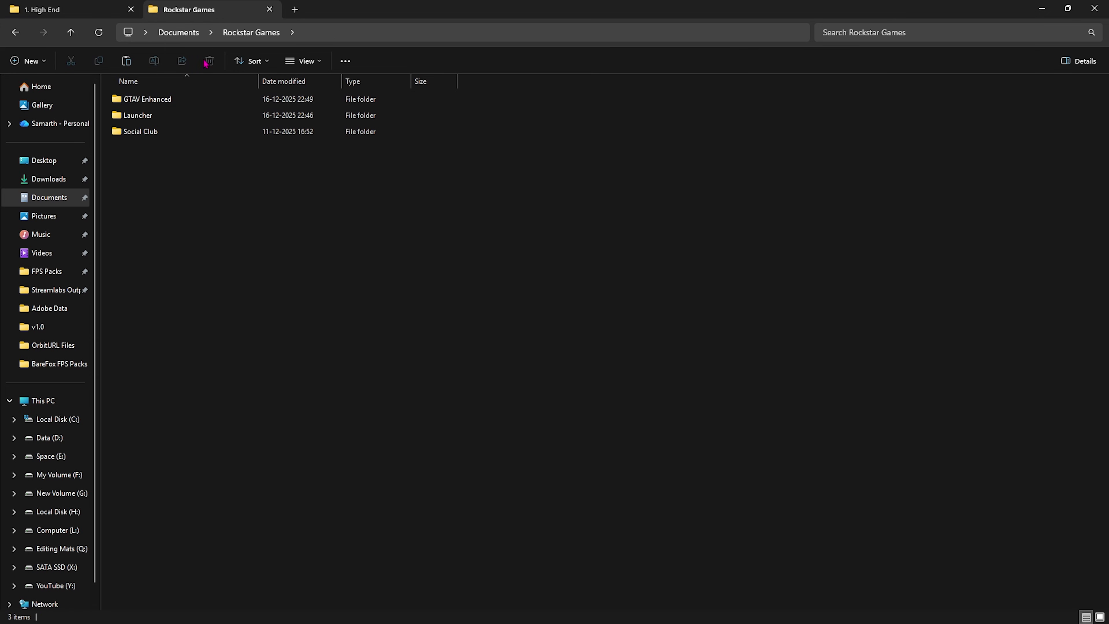
Go to the GTAV Enhanced folder under Documents\Rockstar Games
left_click(308, 35)
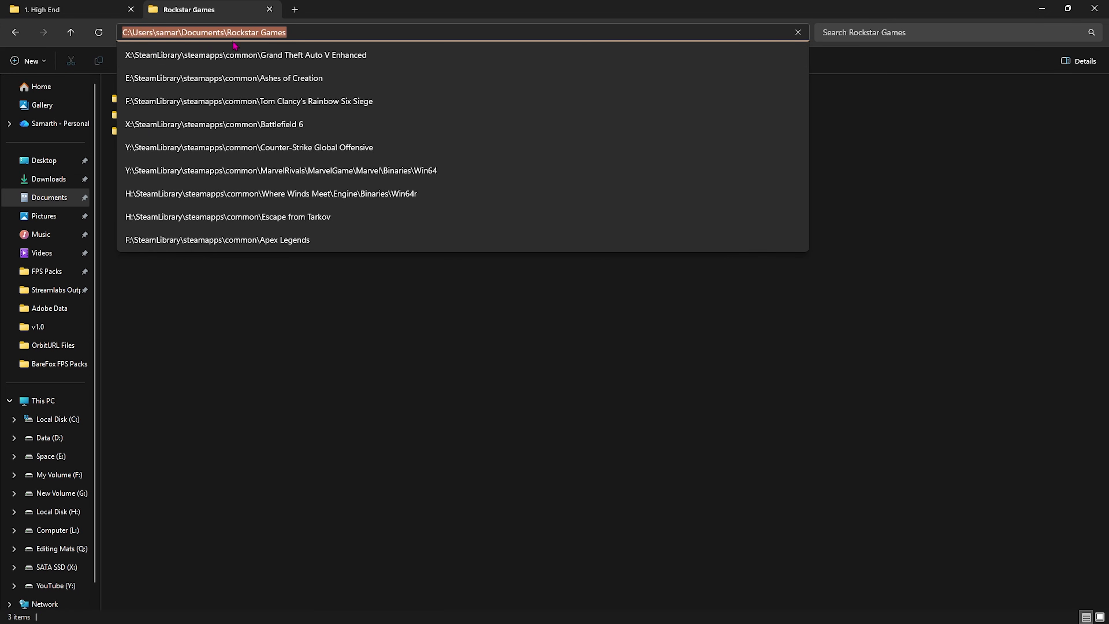
key("Escape")
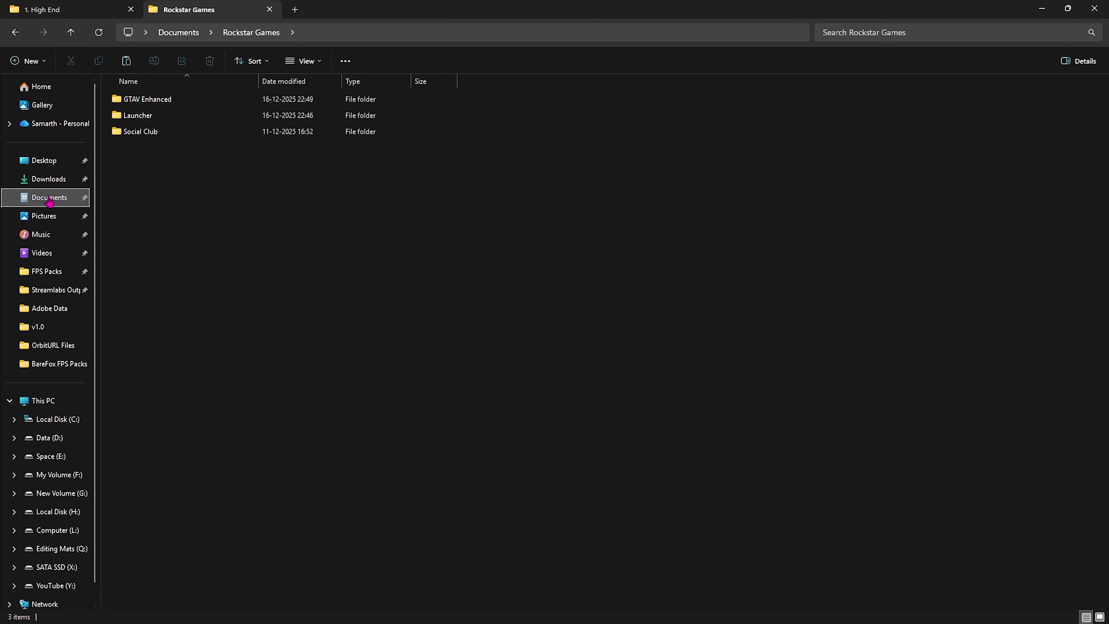
left_click(195, 118)
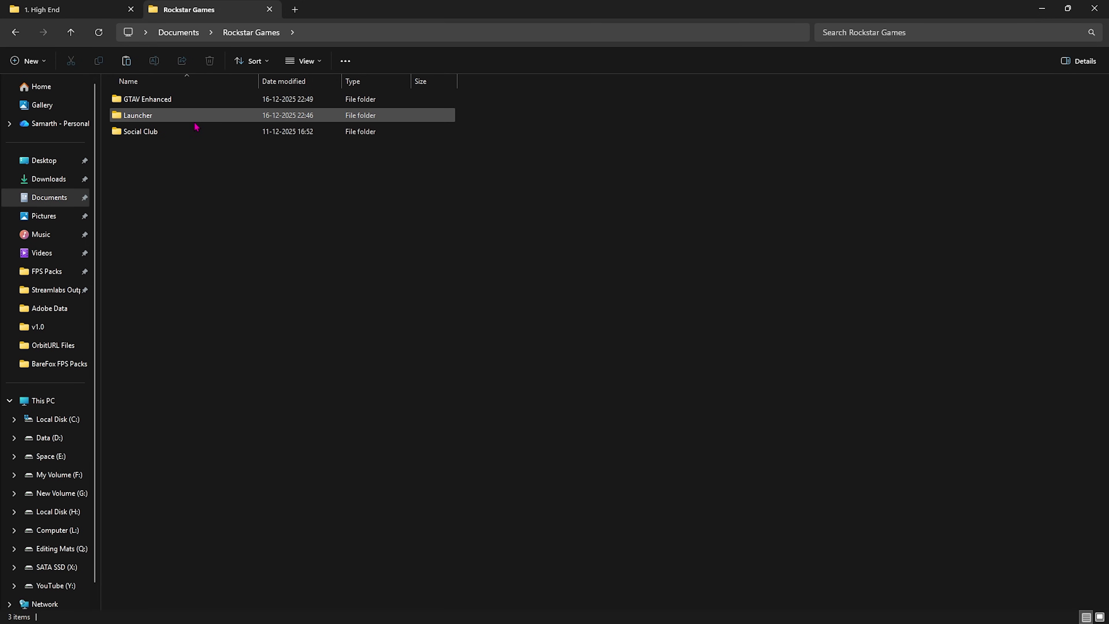
left_click(196, 129)
double_click(155, 100)
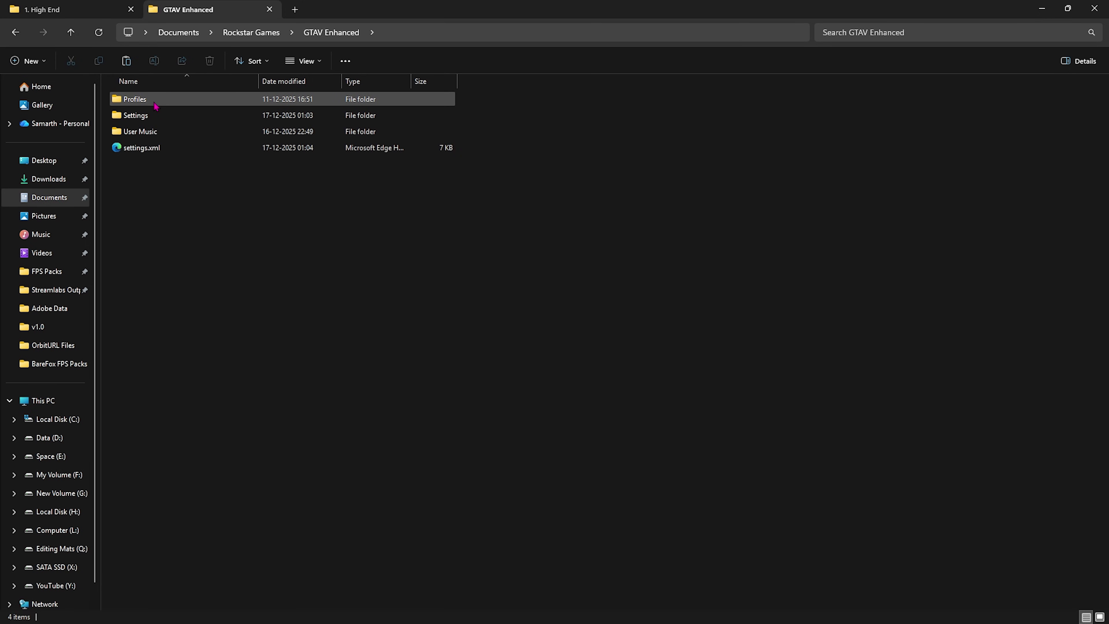
Rename the game's settings.xml to settings.xml.1, accepting the extension change
left_click(150, 151)
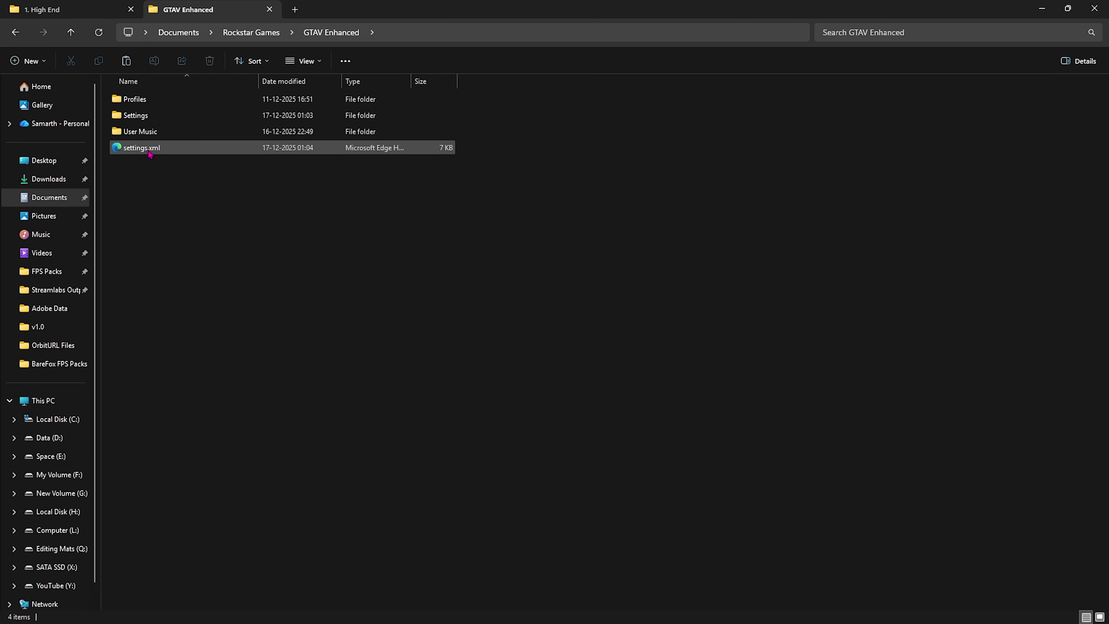
right_click(178, 151)
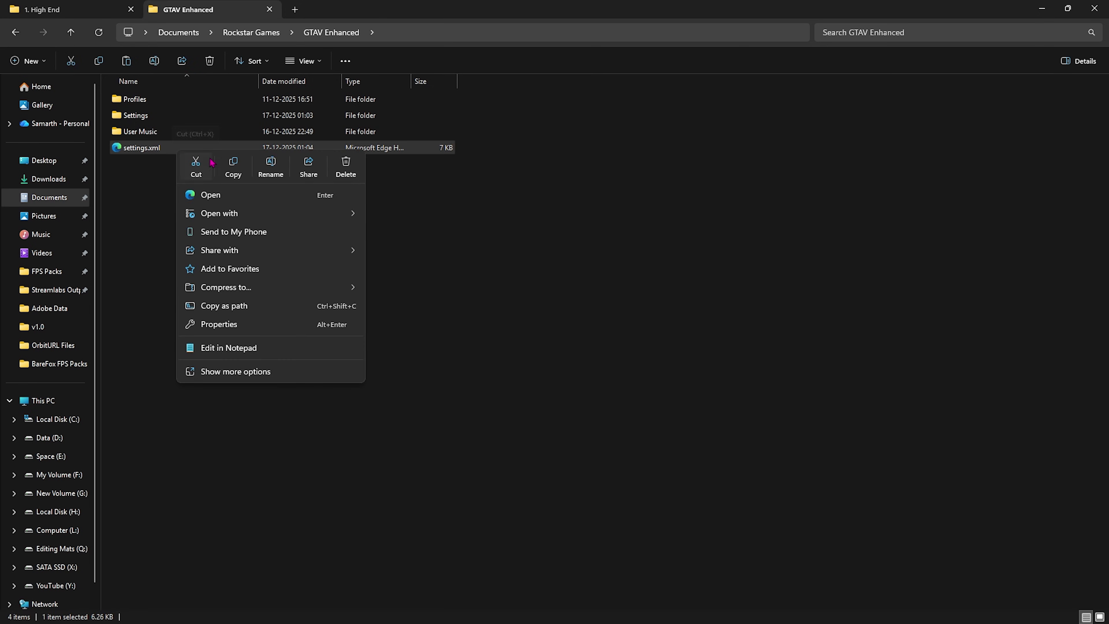
left_click(270, 168)
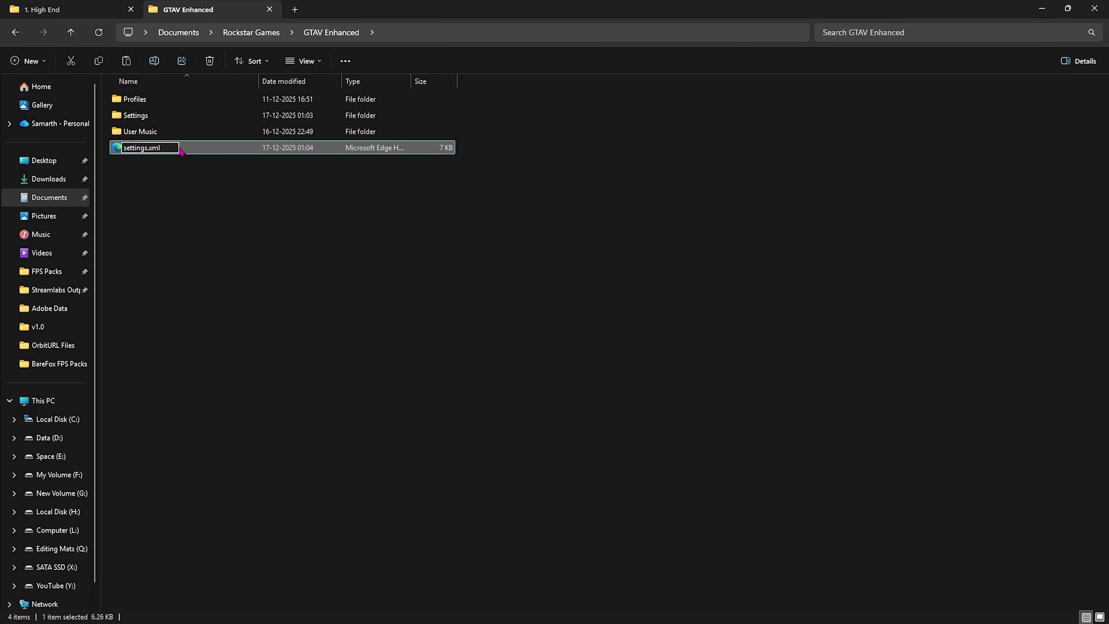
type(".1")
key("Return")
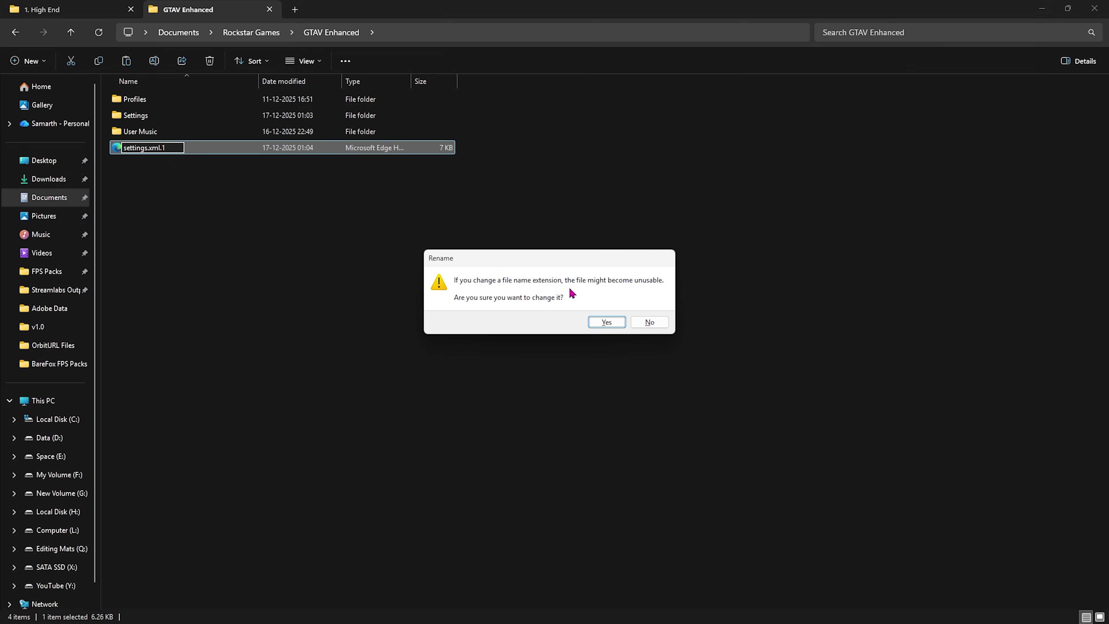
left_click(608, 322)
left_click(343, 281)
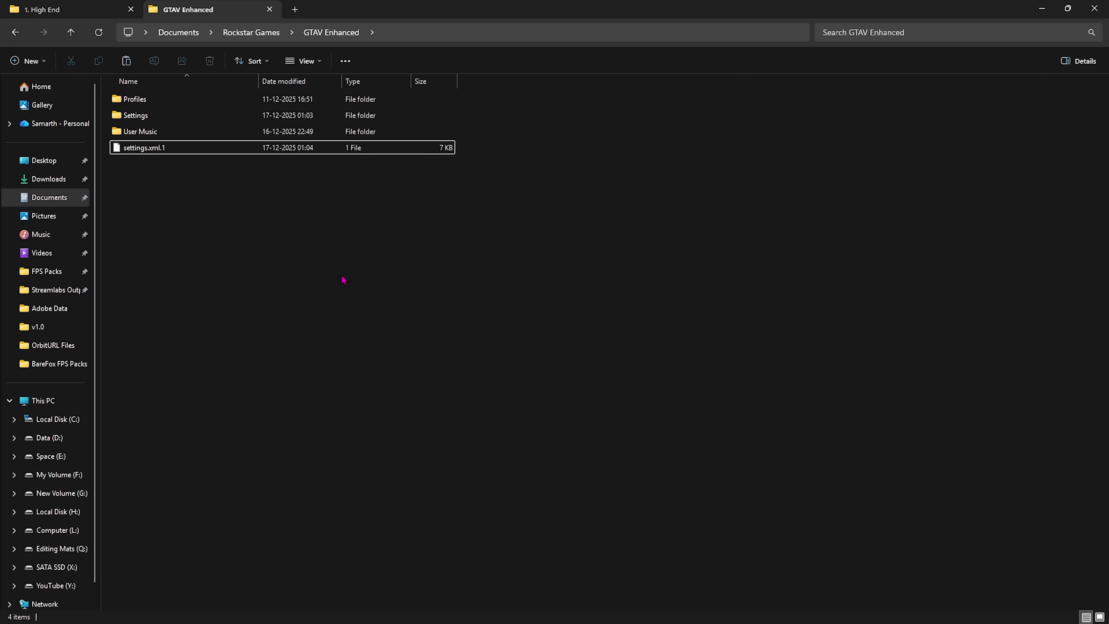
Paste the High End settings.xml into the GTAV Enhanced folder
right_click(228, 202)
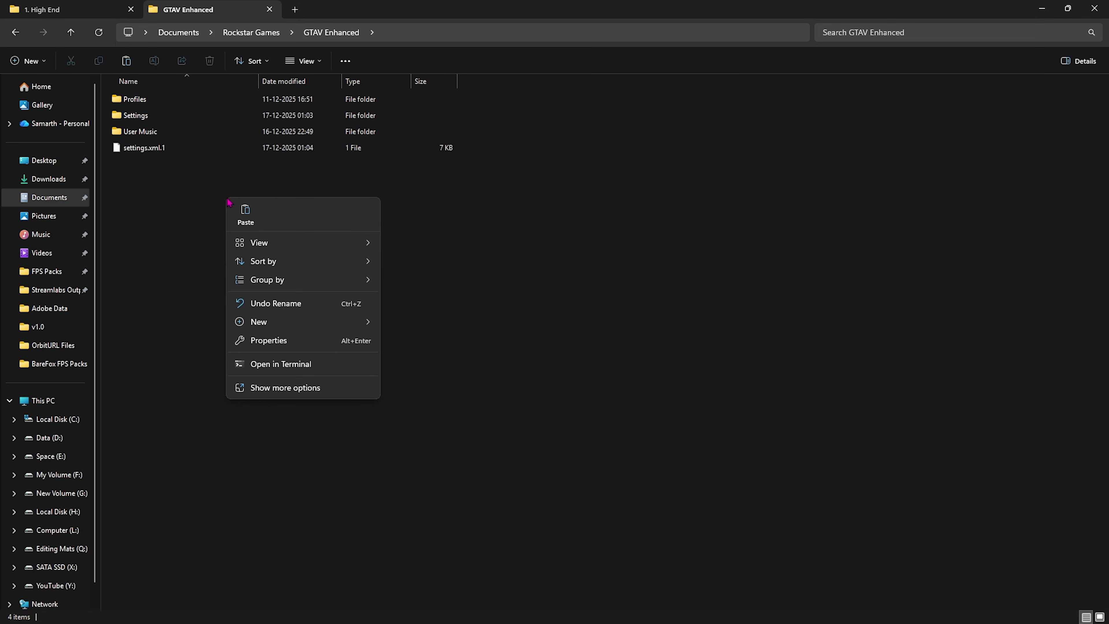
left_click(247, 216)
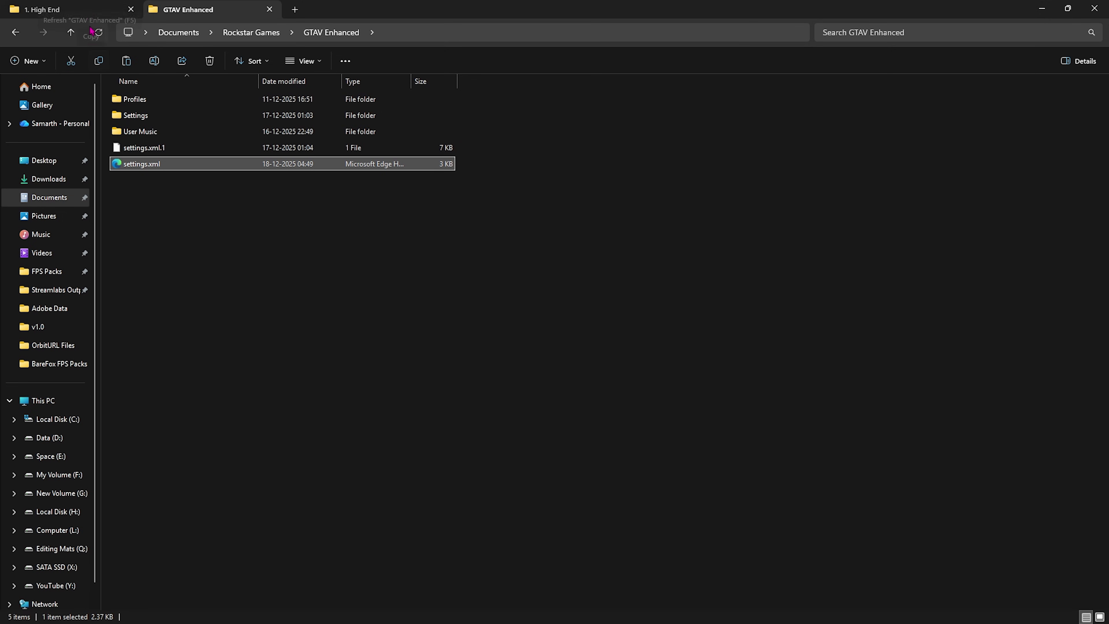
left_click(62, 9)
key("ctrl+Tab")
left_click(130, 215)
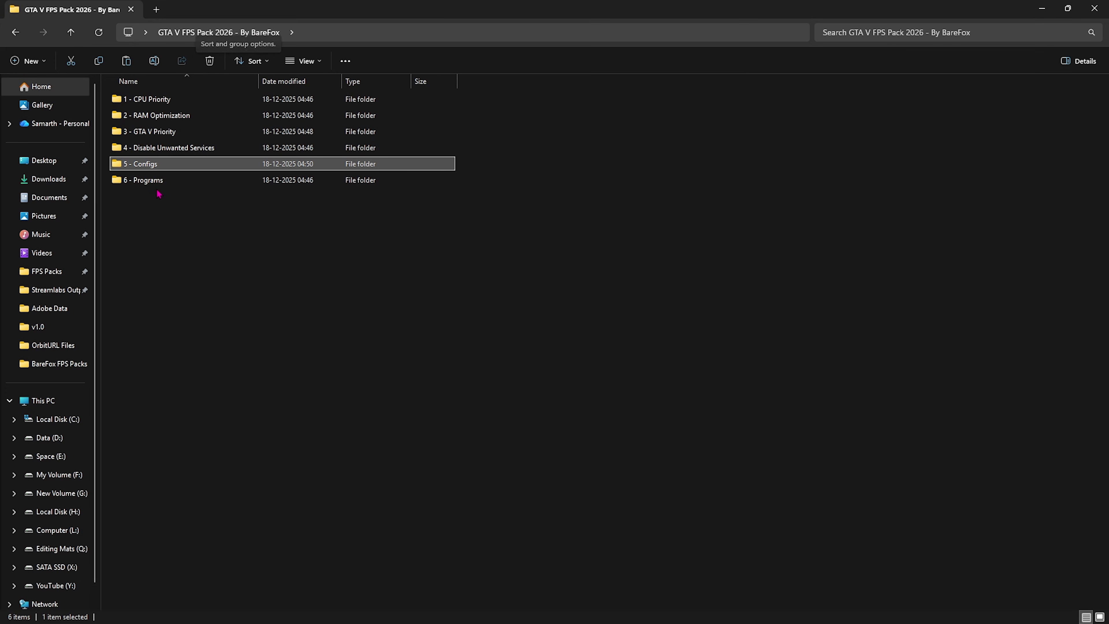
Run Clean Temporary Files.bat from 6 - Programs as administrator, confirming deletion and closing the console
double_click(144, 180)
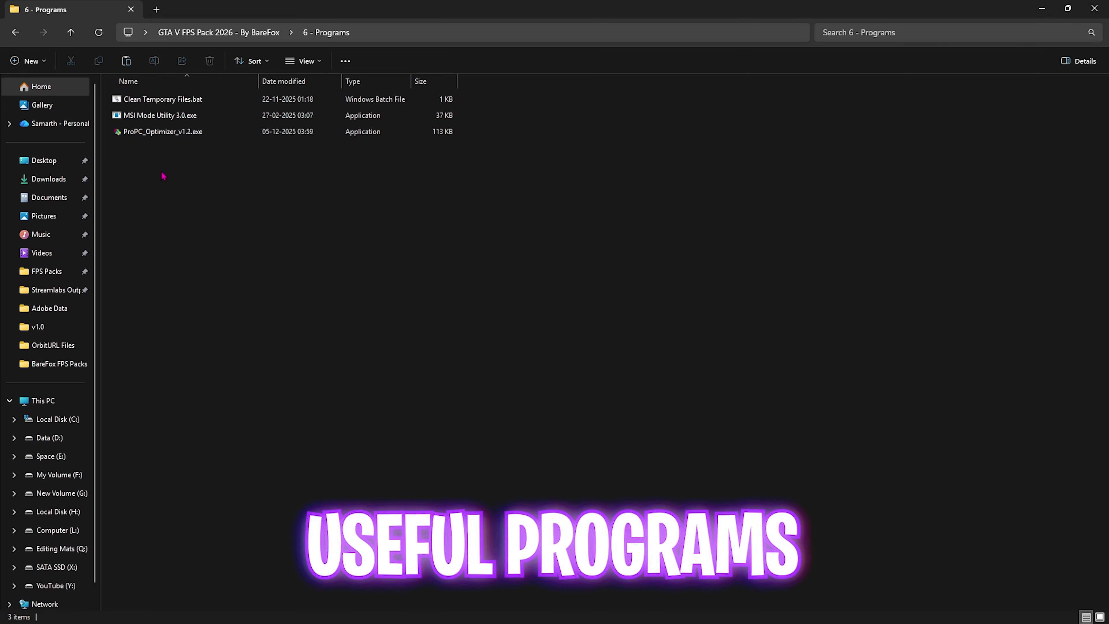
mouse_move(149, 154)
left_mouse_down()
mouse_move(148, 99)
mouse_move(159, 166)
left_mouse_up()
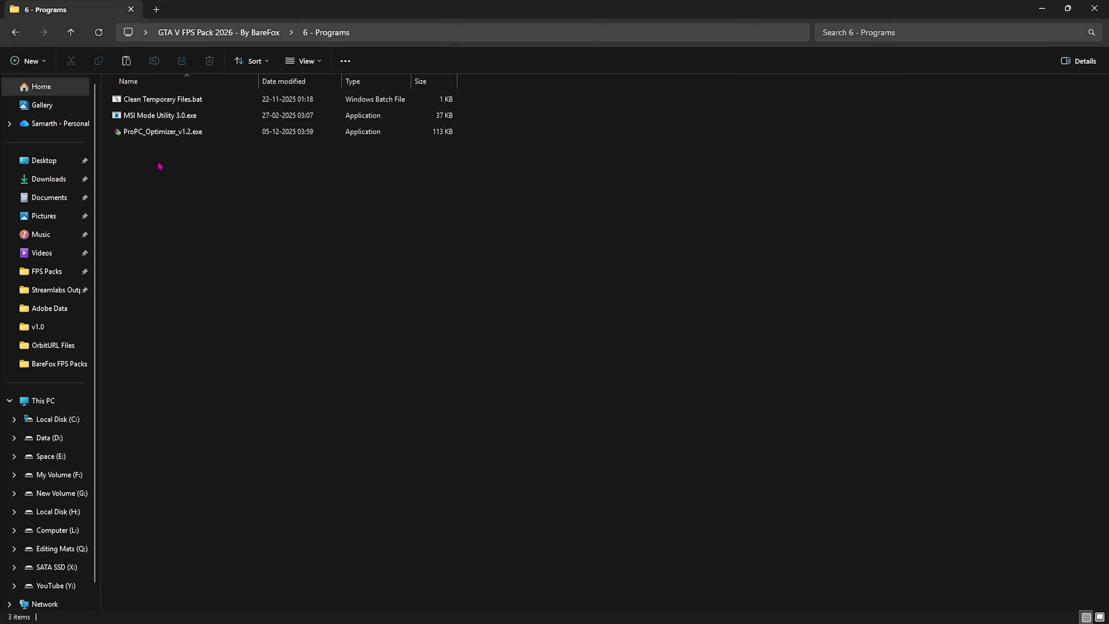
left_click(163, 100)
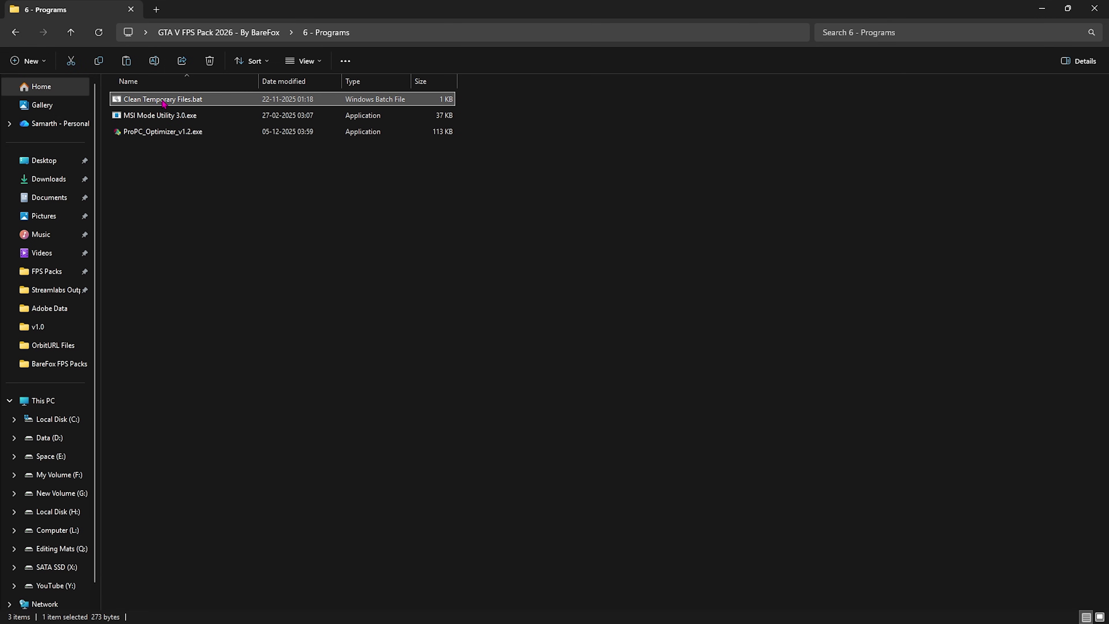
right_click(164, 102)
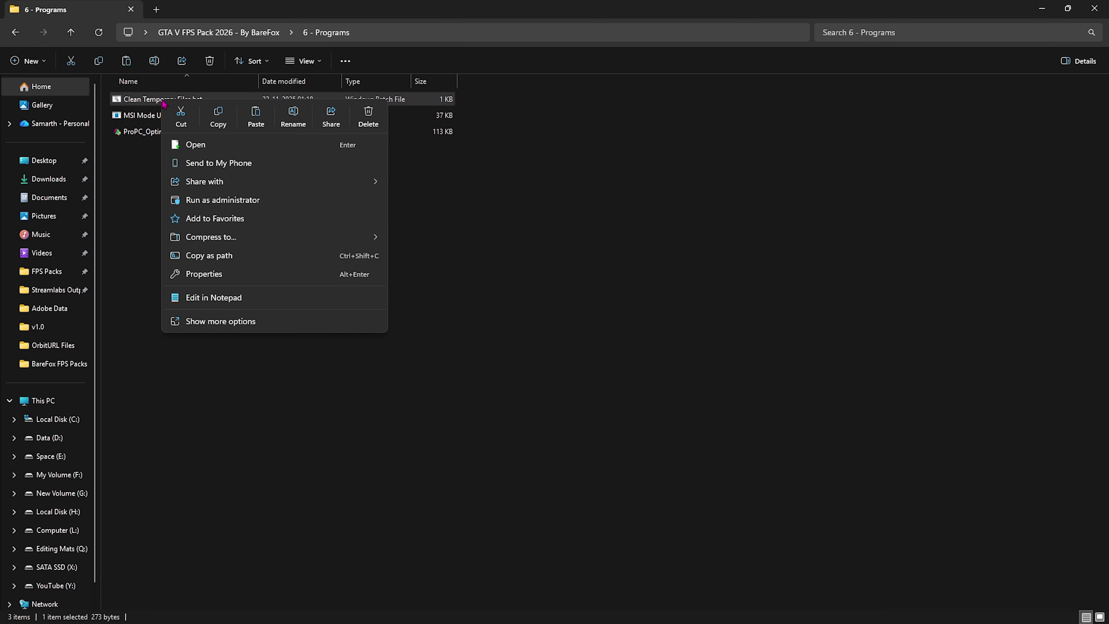
left_click(222, 201)
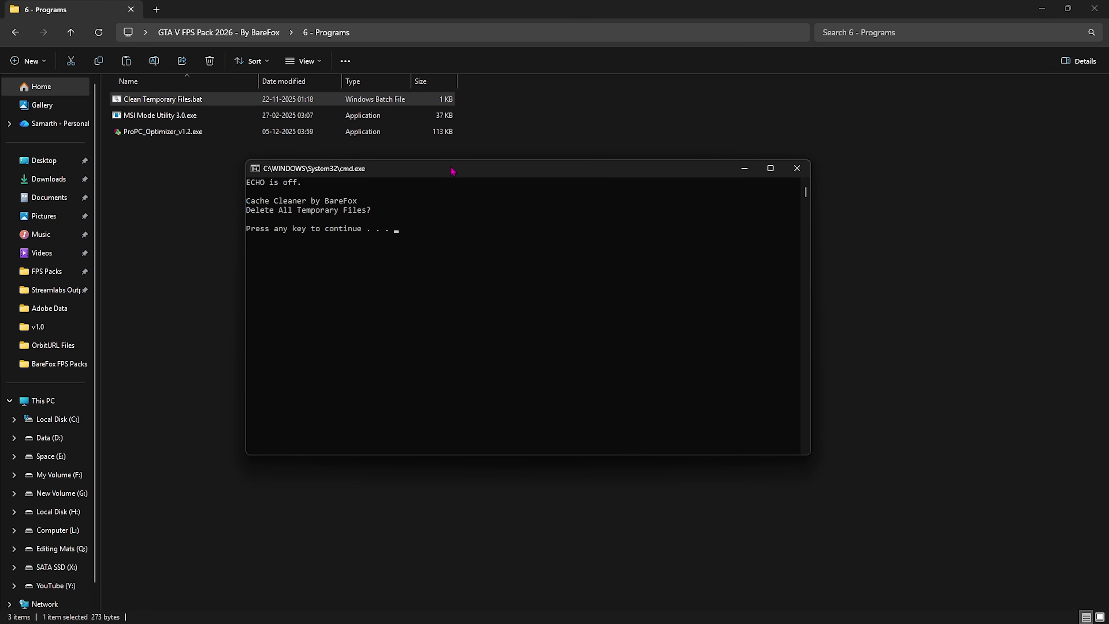
key("Return")
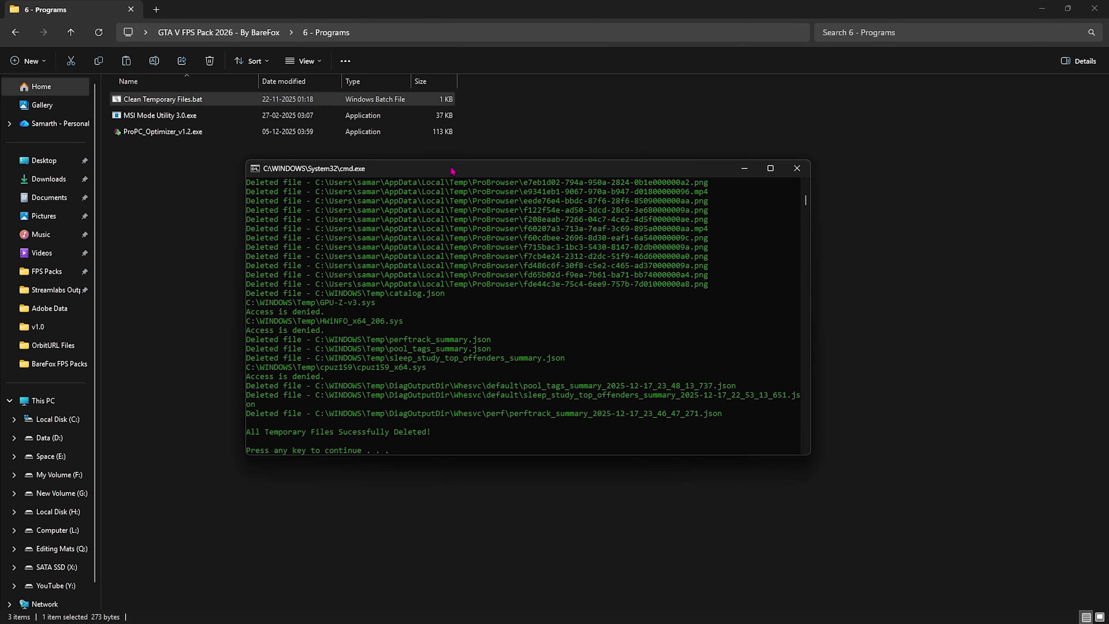
key("Return")
left_click(144, 120)
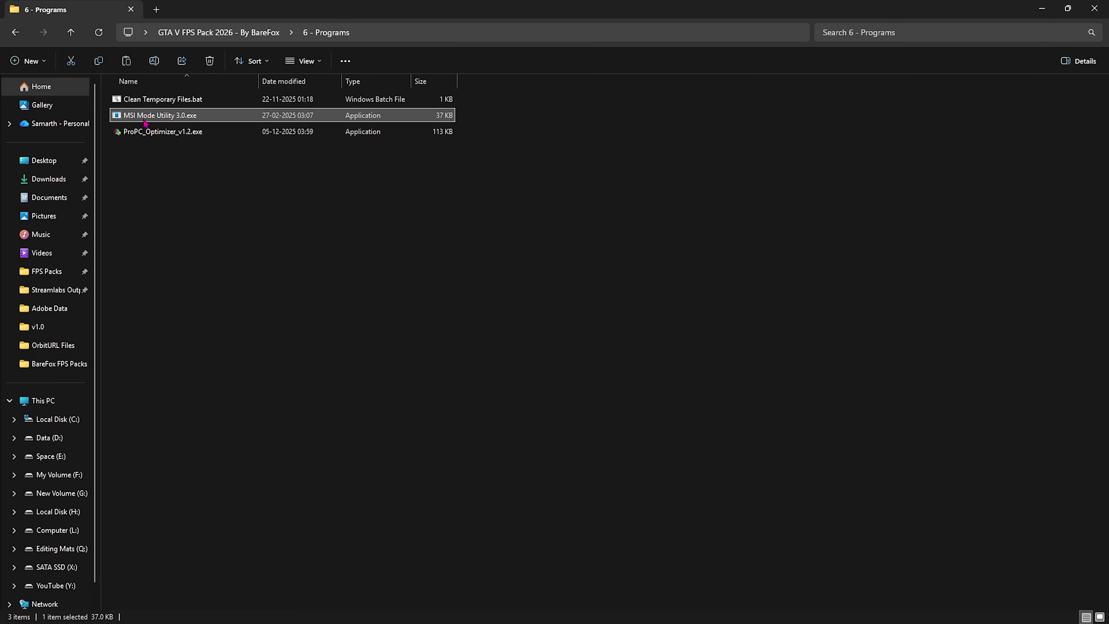
right_click(160, 122)
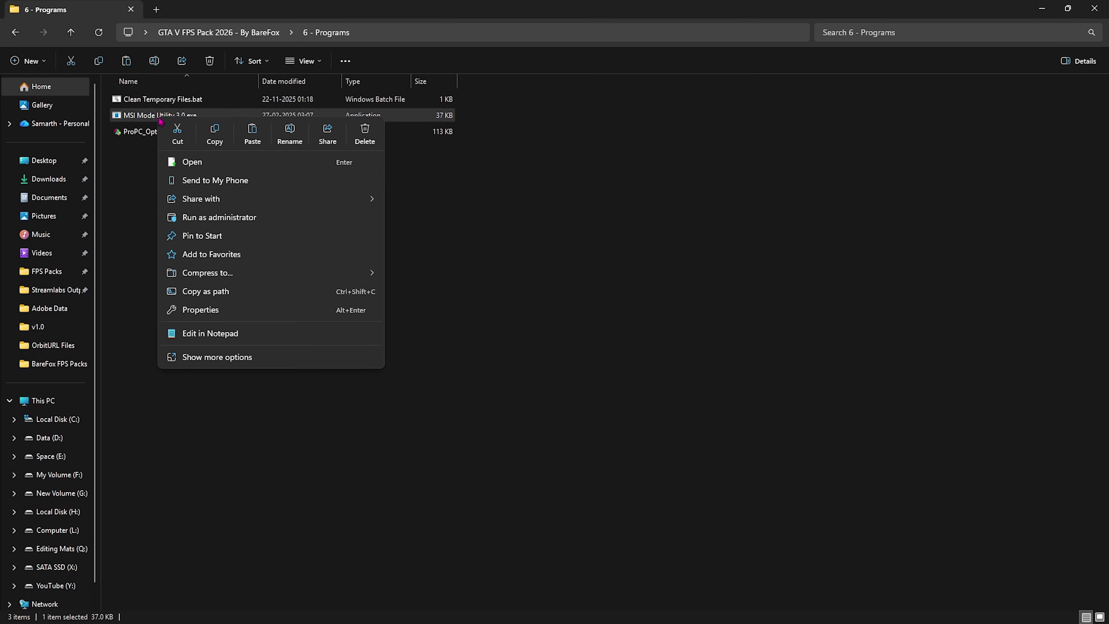
left_click(221, 217)
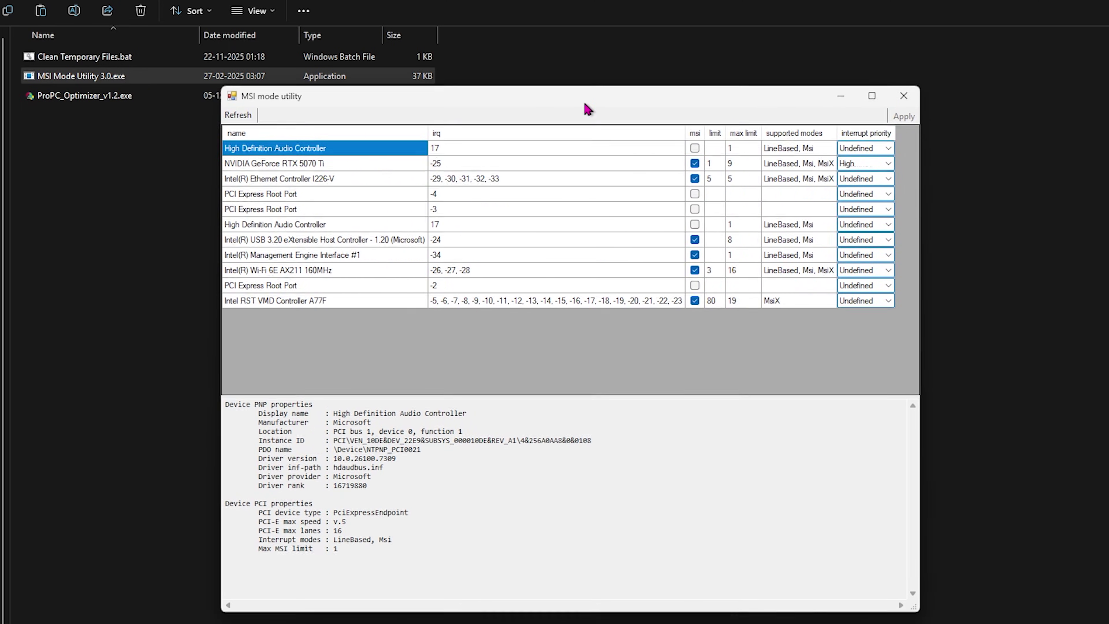
left_click(368, 164)
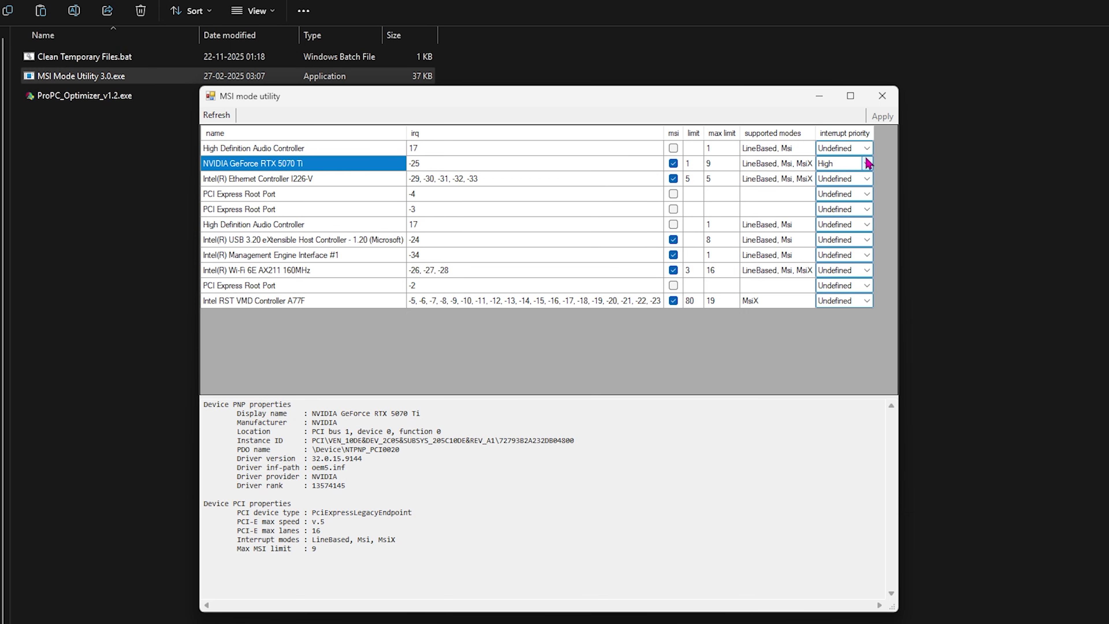
left_click(882, 96)
left_click(75, 101)
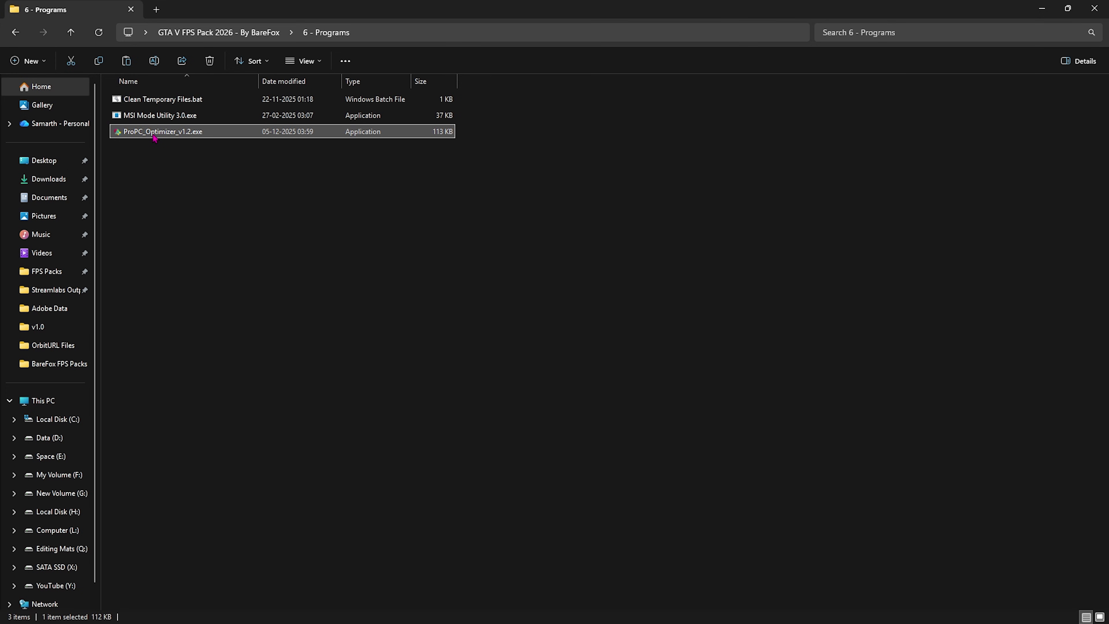
Run ProPC_Optimizer_v1.2.exe with UAC approval, continuing through the restore point and tweak prompts
double_click(154, 132)
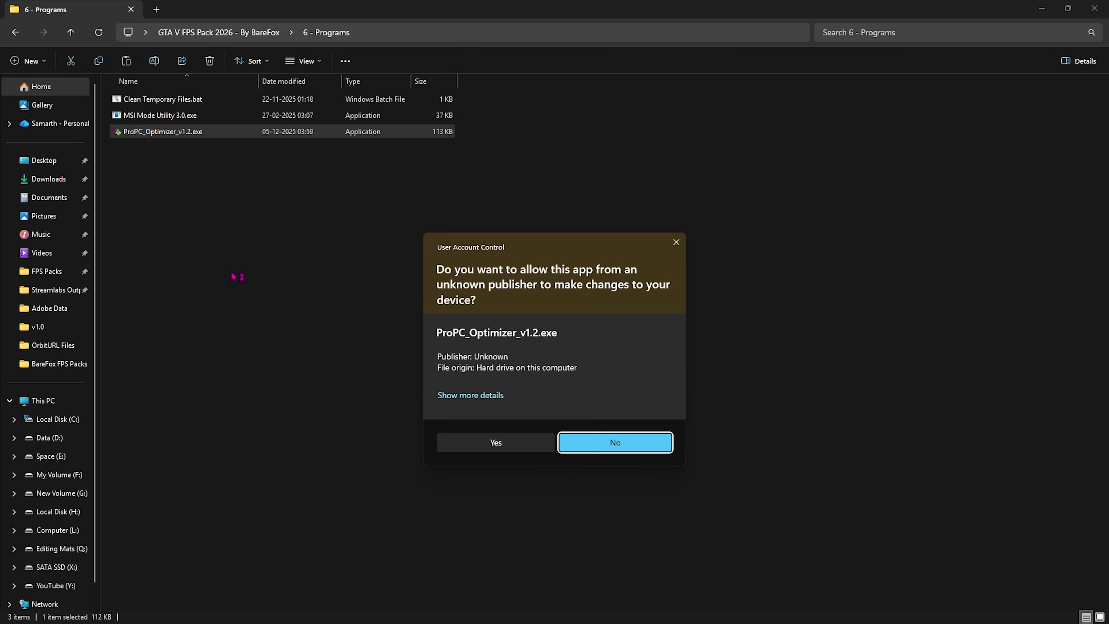
left_click(483, 449)
left_click_drag(379, 133, 499, 194)
key("Return")
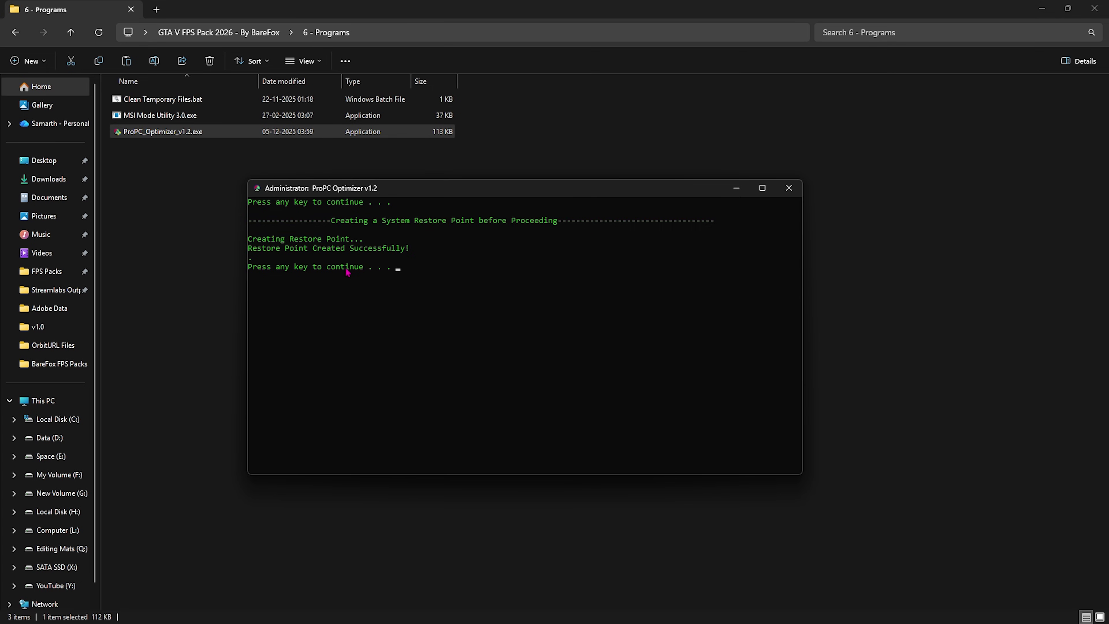
key("Return")
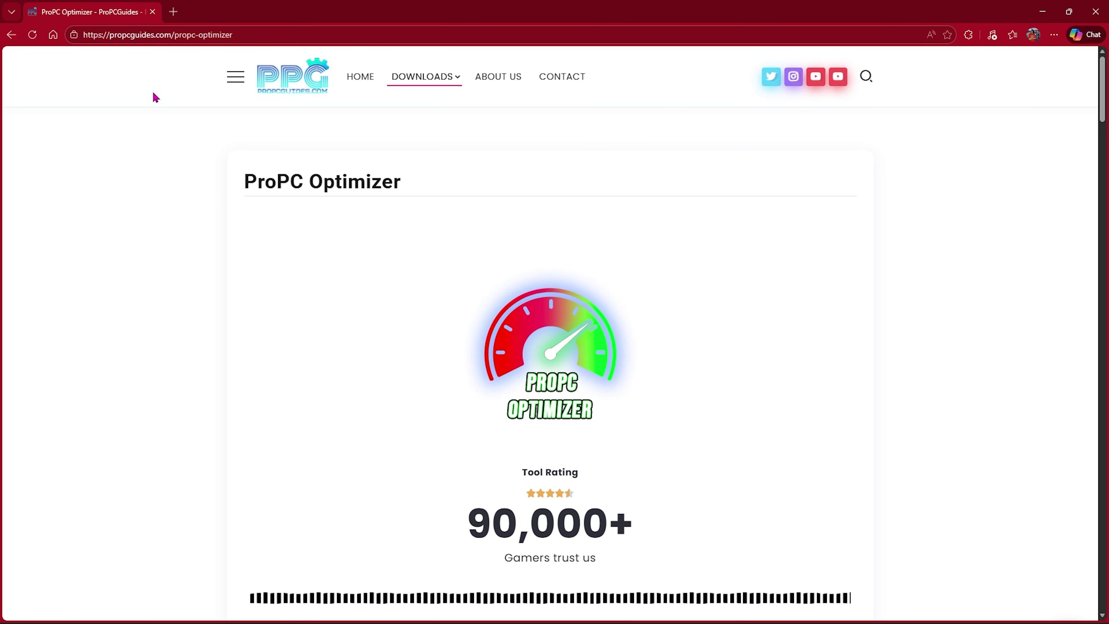
Scroll through the ProPC Optimizer patch notes, then close the browser window
scroll(330, 206, "down", 15)
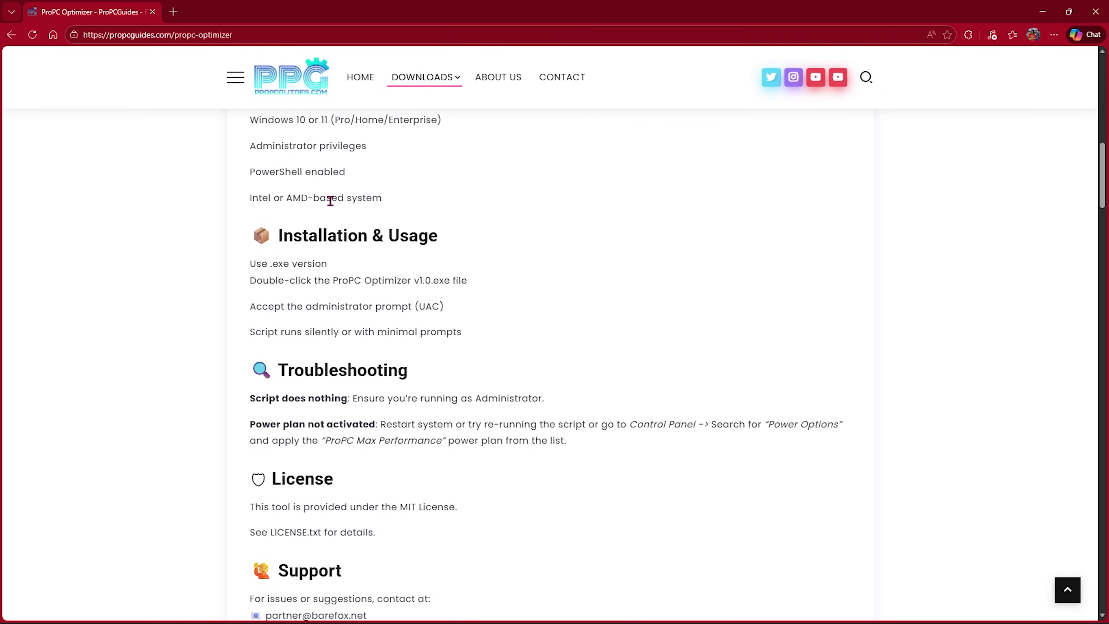
scroll(330, 201, "down", 15)
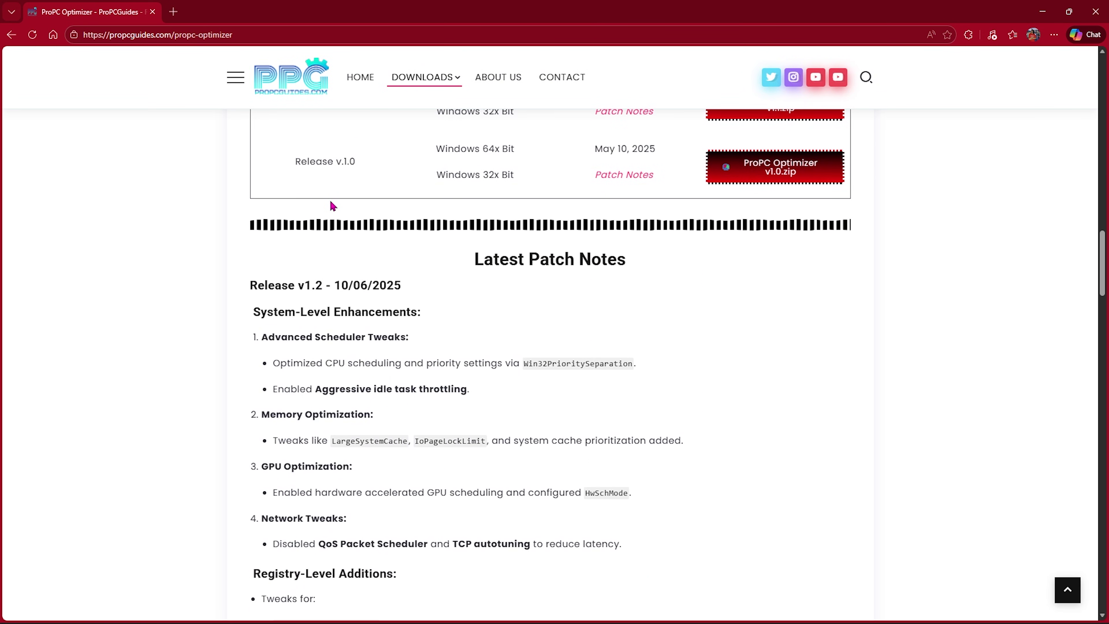
scroll(330, 202, "down", 10)
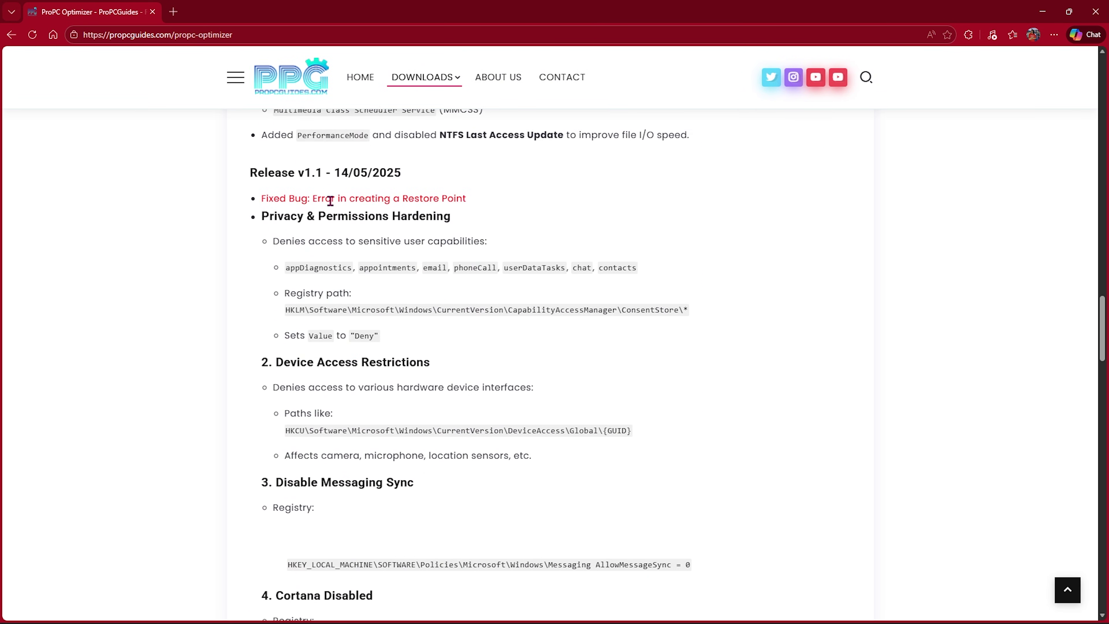
scroll(331, 201, "down", 12)
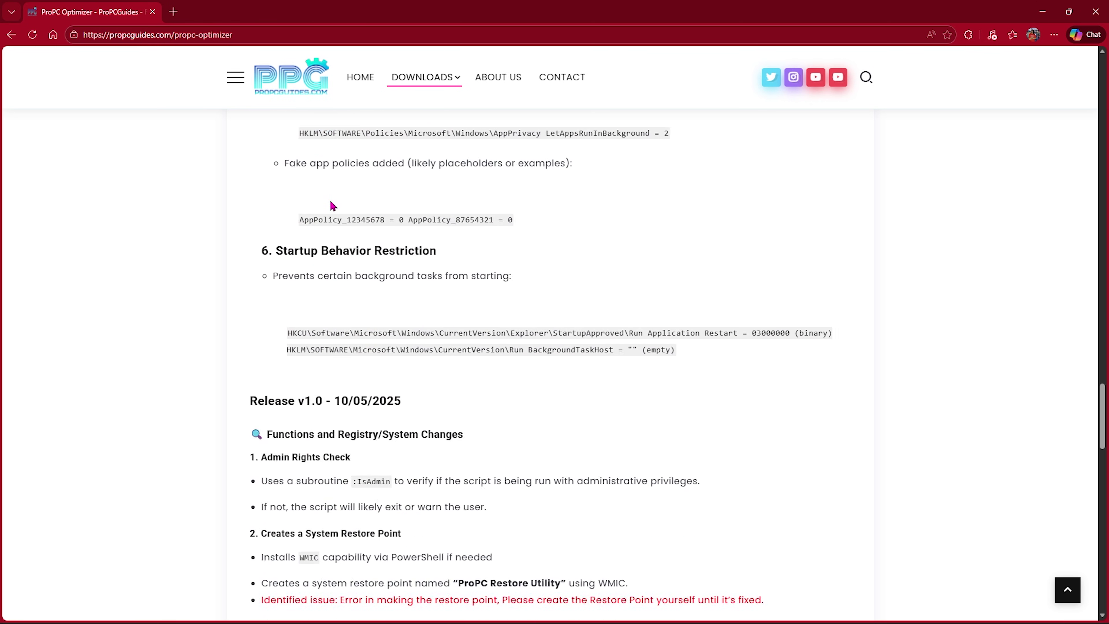
scroll(331, 205, "down", 15)
scroll(332, 206, "up", 8)
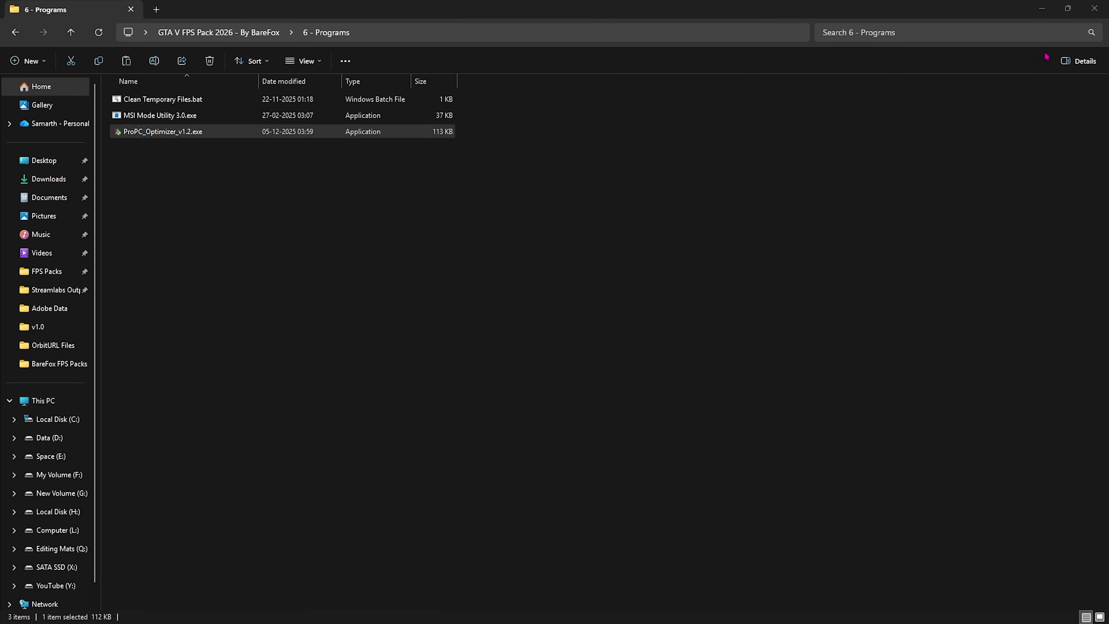
left_click(1095, 8)
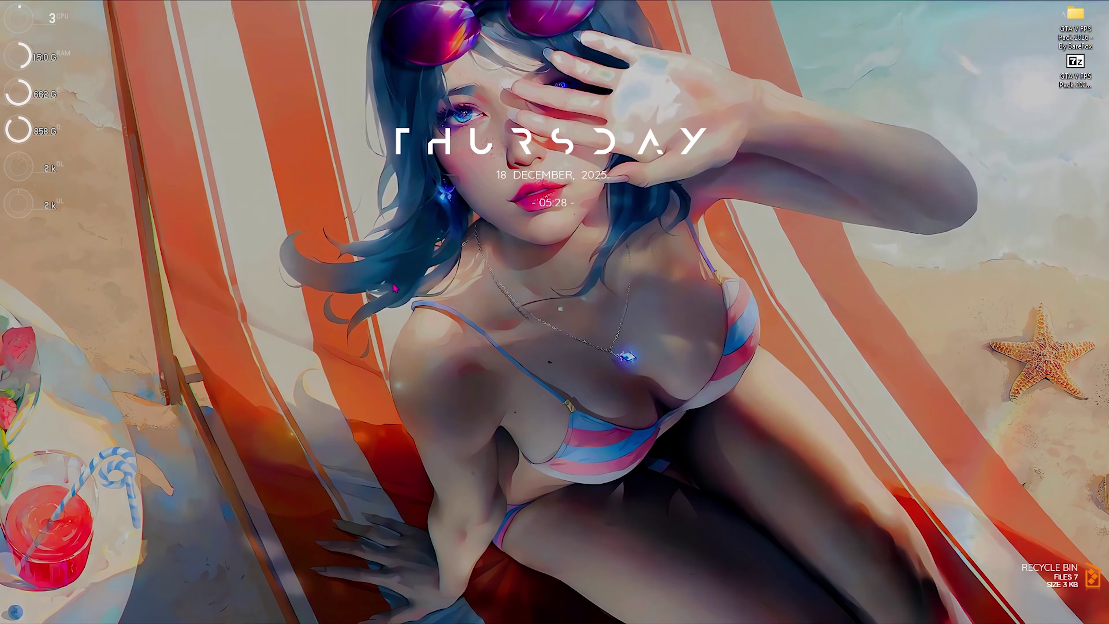
Open Task Manager full-screen and disable Spotify Launcher on the Startup apps page
key("ctrl+shift+Escape")
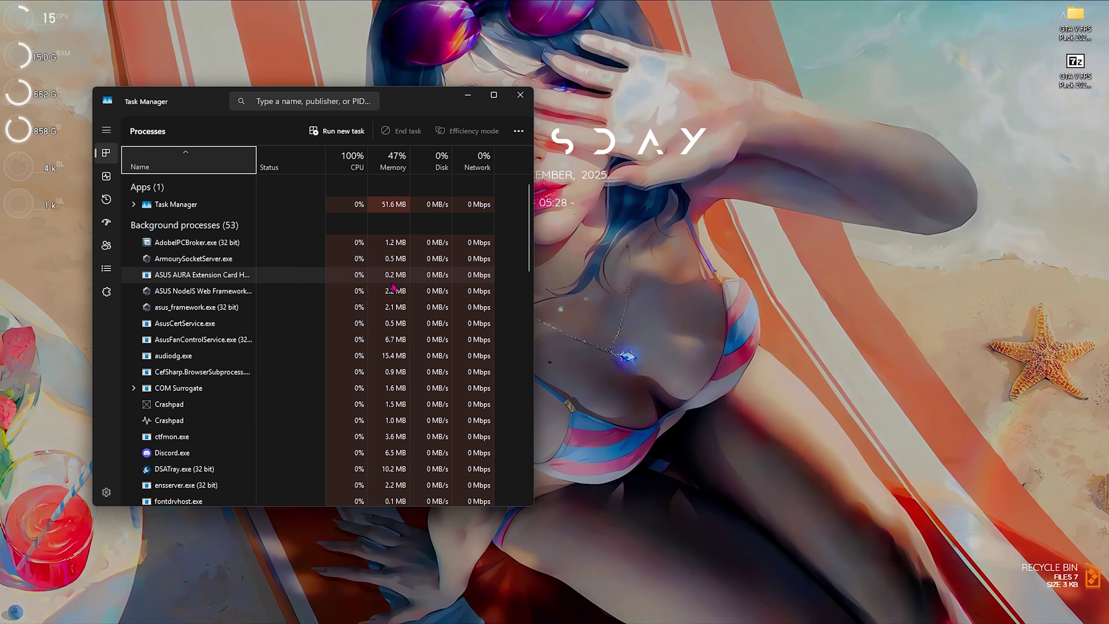
left_click_drag(198, 106, 347, 125)
double_click(348, 125)
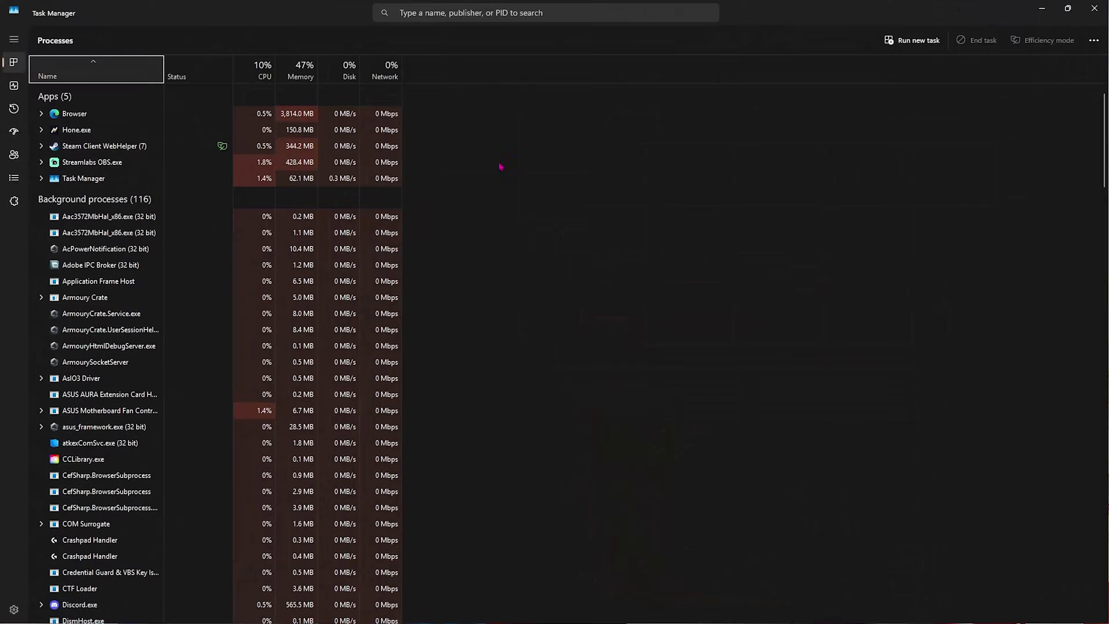
left_click(14, 132)
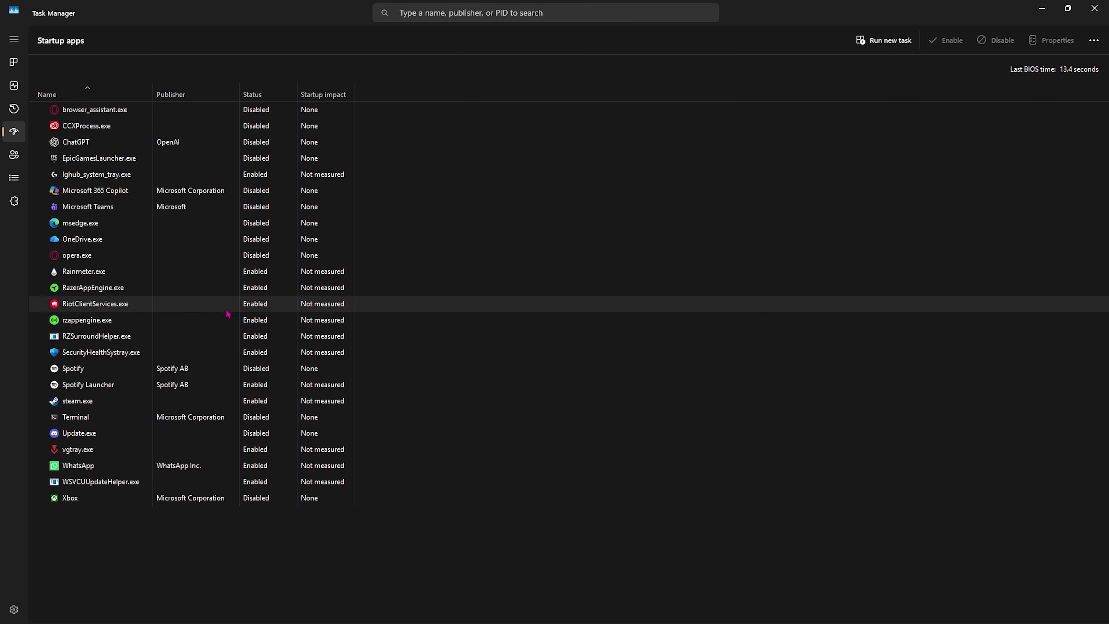
right_click(112, 387)
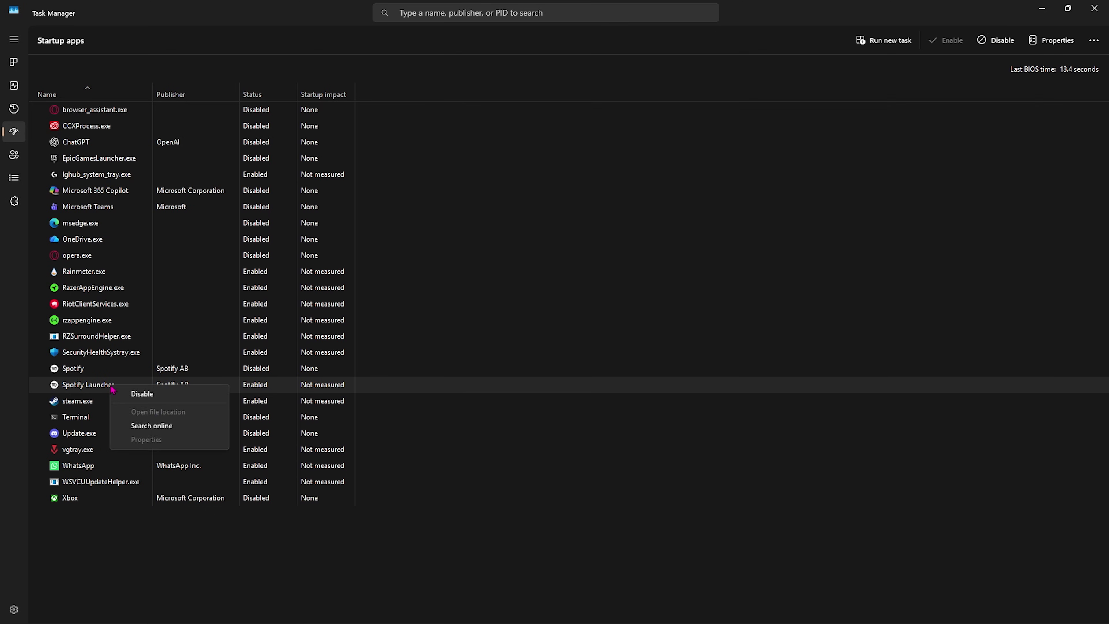
left_click(142, 394)
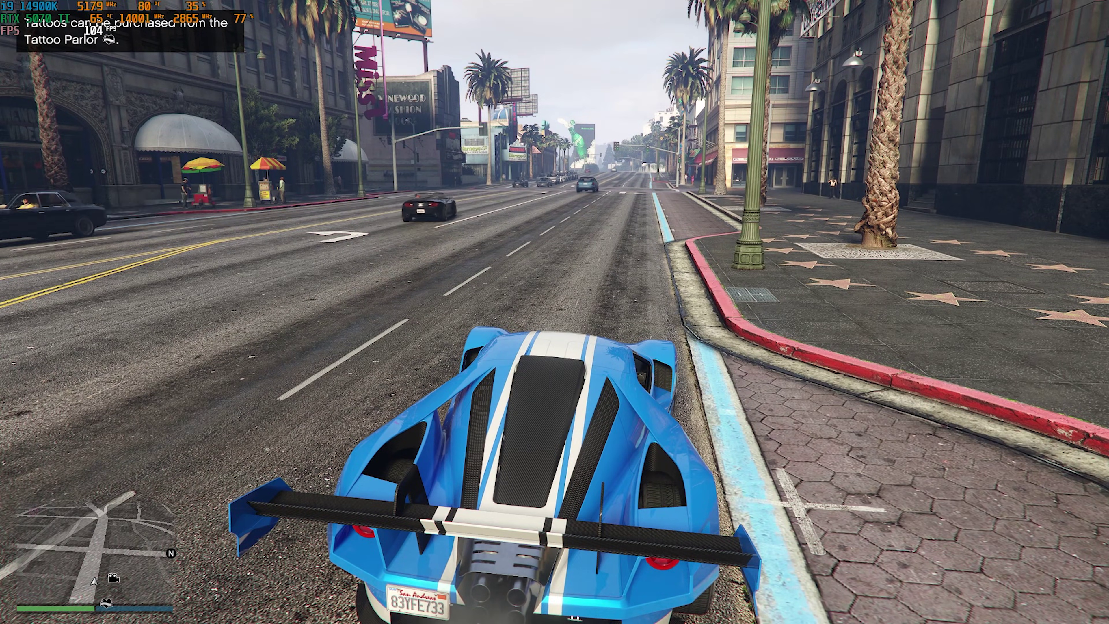
Open the pause menu and go to Settings > Graphics
key("Escape")
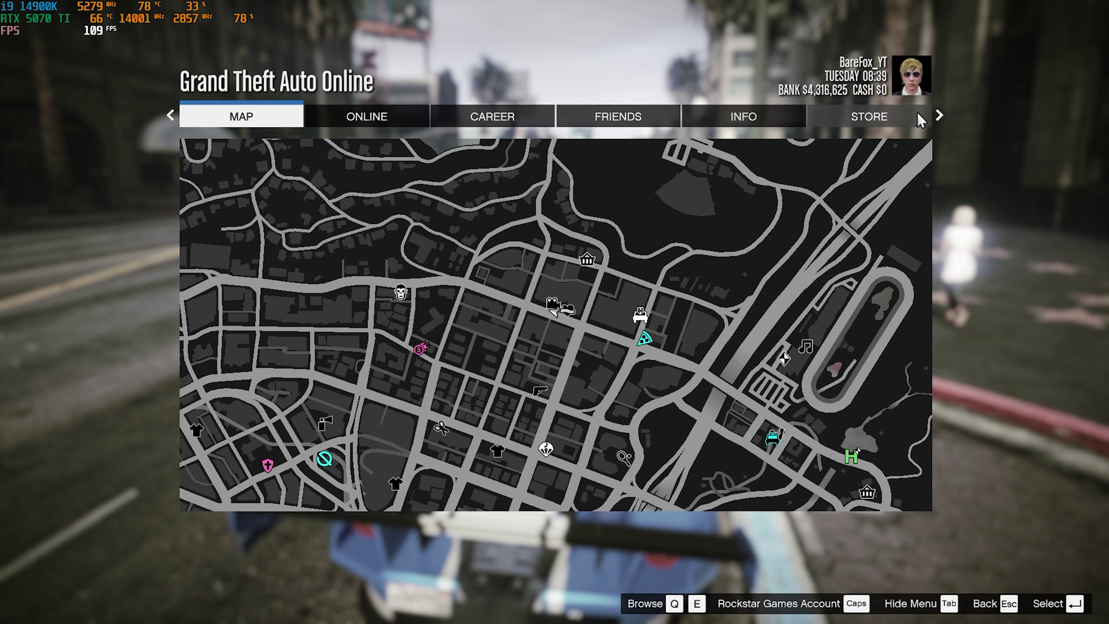
left_click(938, 116)
left_click(938, 116)
left_click(938, 116)
left_click(939, 116)
left_click(939, 116)
left_click(938, 116)
key("Down")
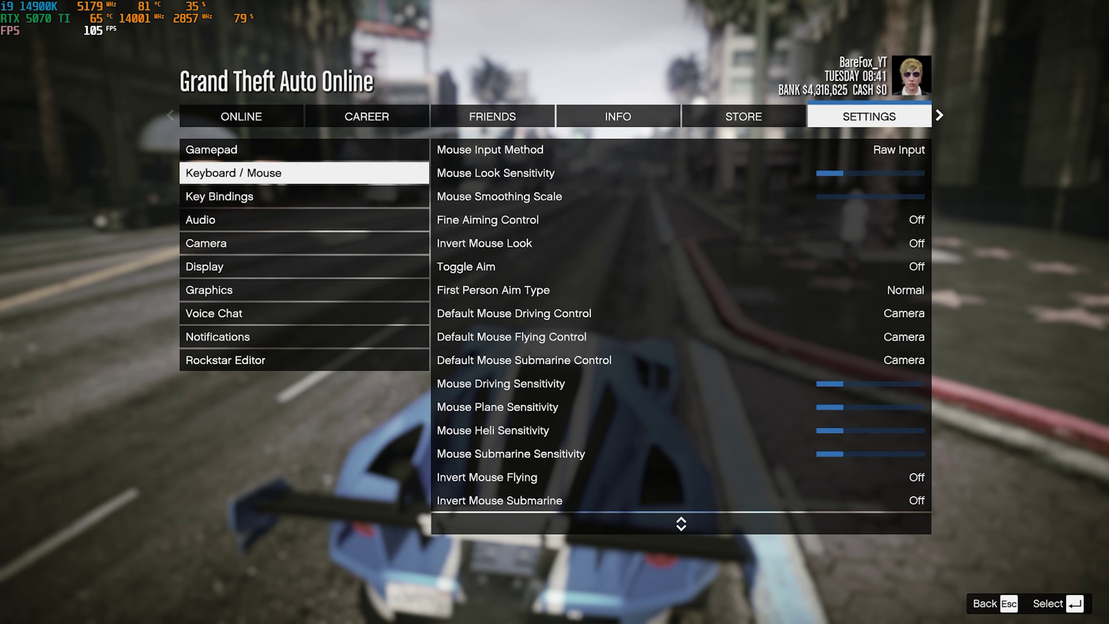
key("Down")
key("Down")
key("Down")
key("Down")
key("Down")
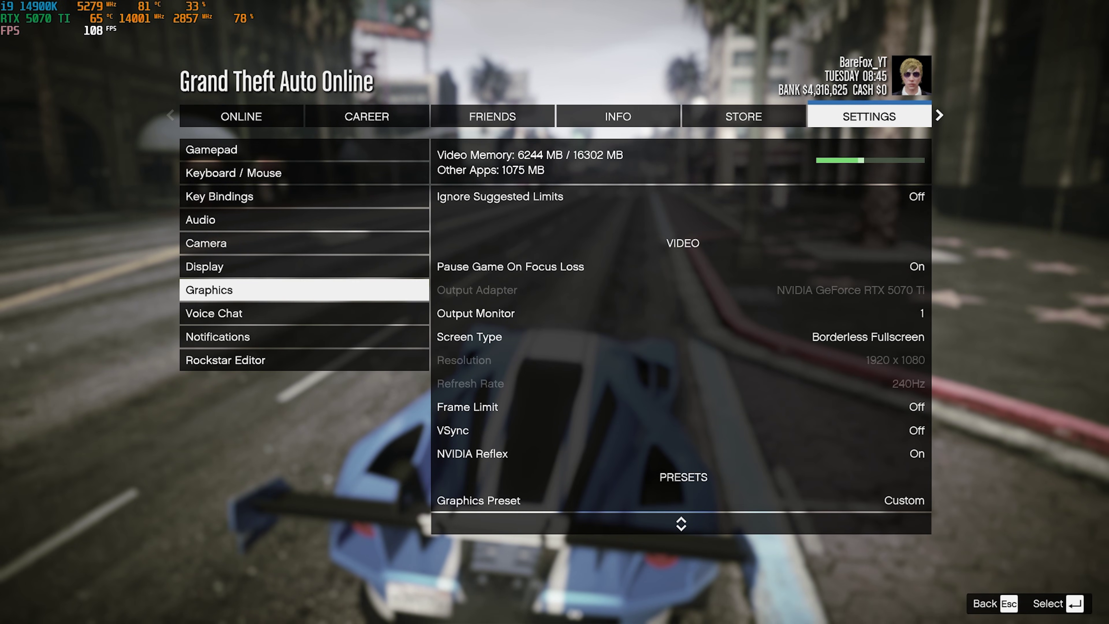
key("Return")
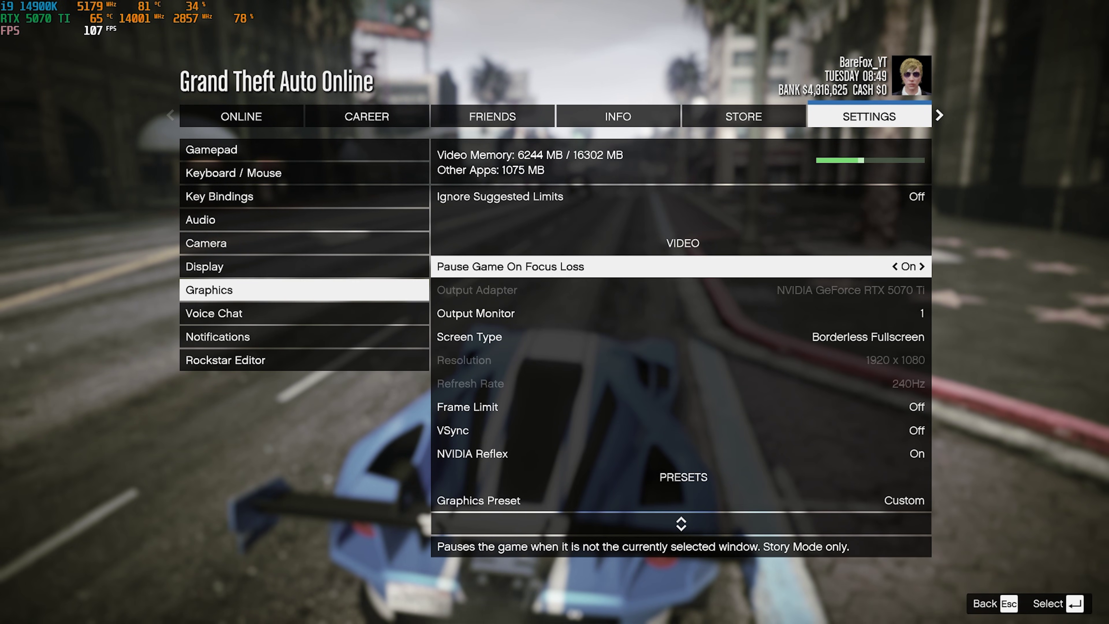
Set NVIDIA Reflex to On With Boost, leaving VSync Off
left_click(681, 313)
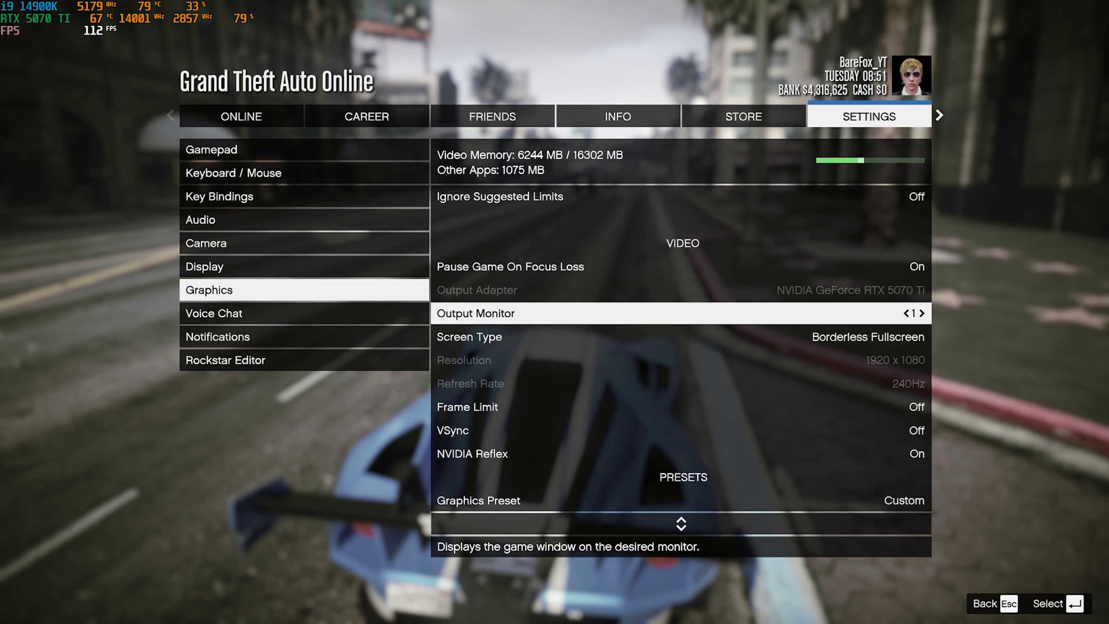
left_click(680, 337)
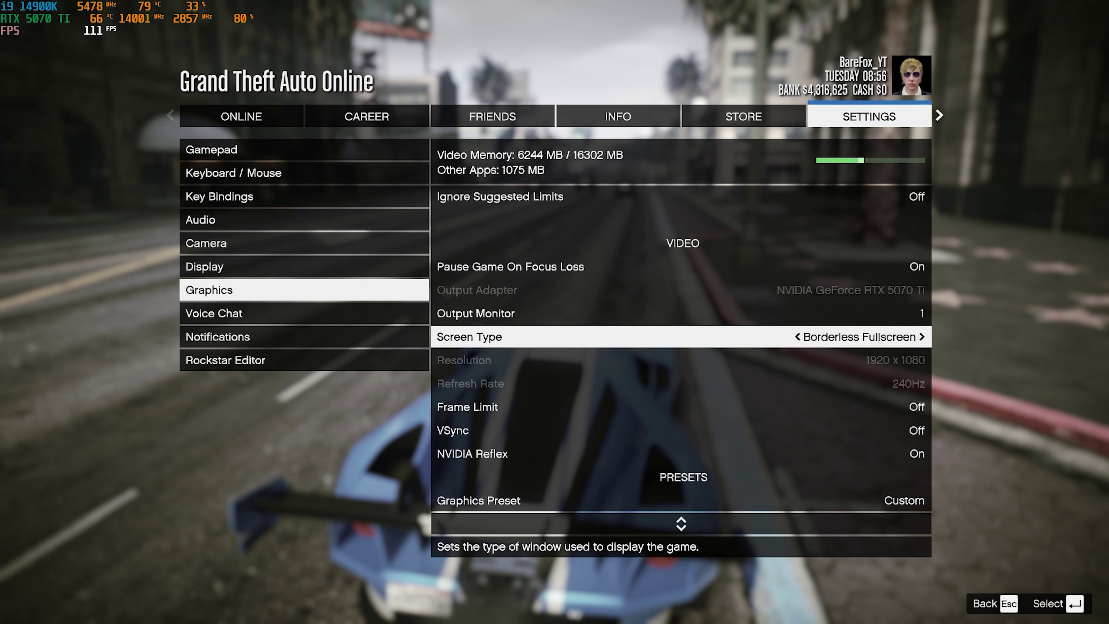
left_click(681, 406)
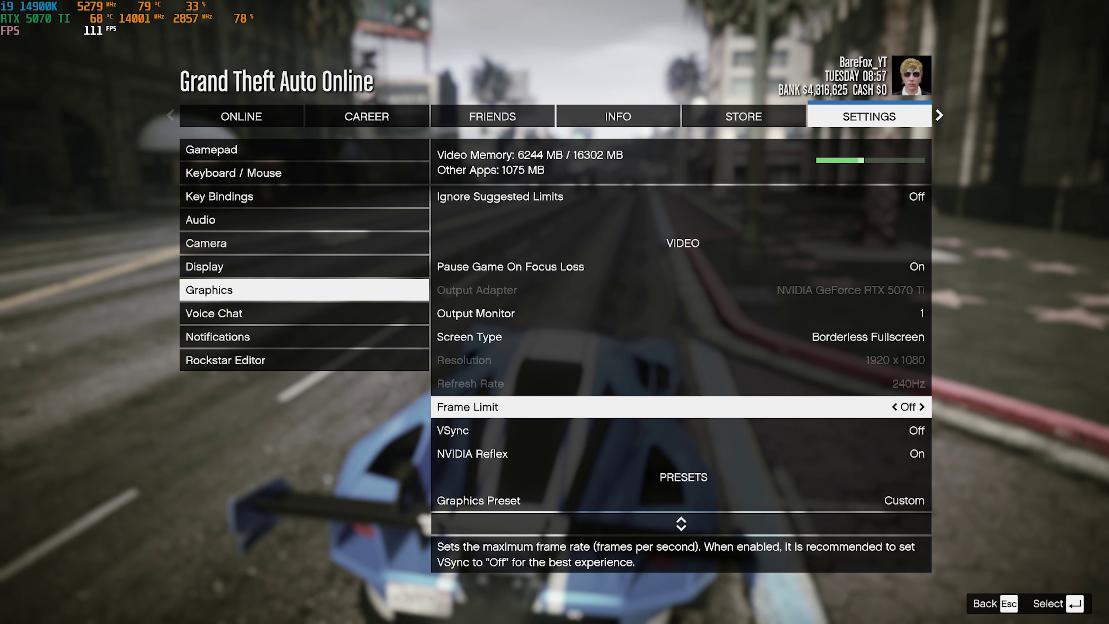
left_click(681, 431)
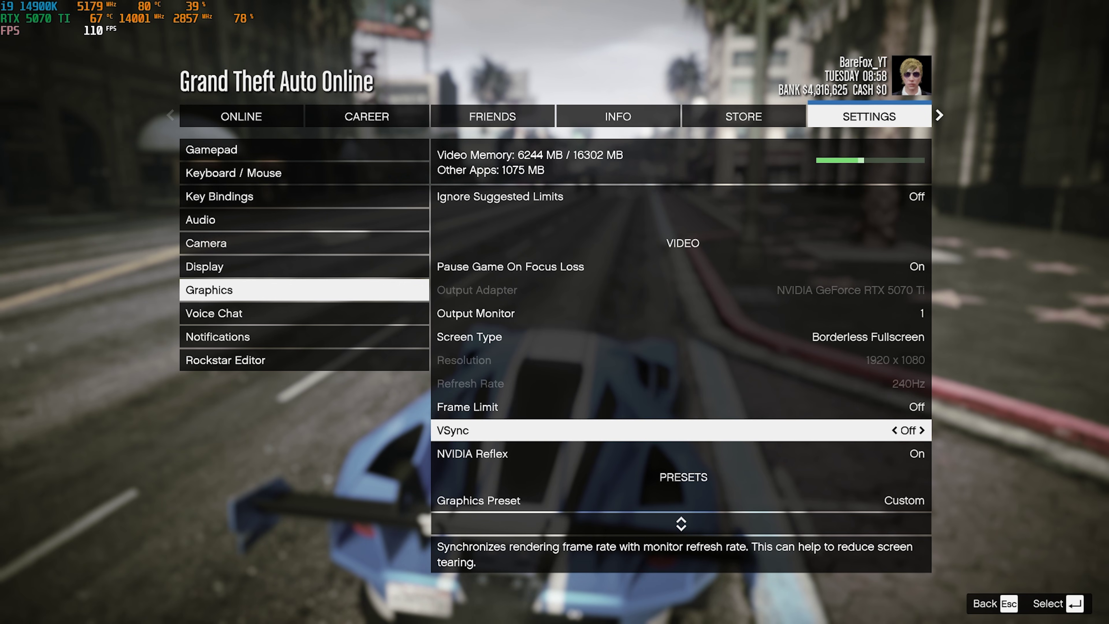
left_click(681, 453)
key("Right")
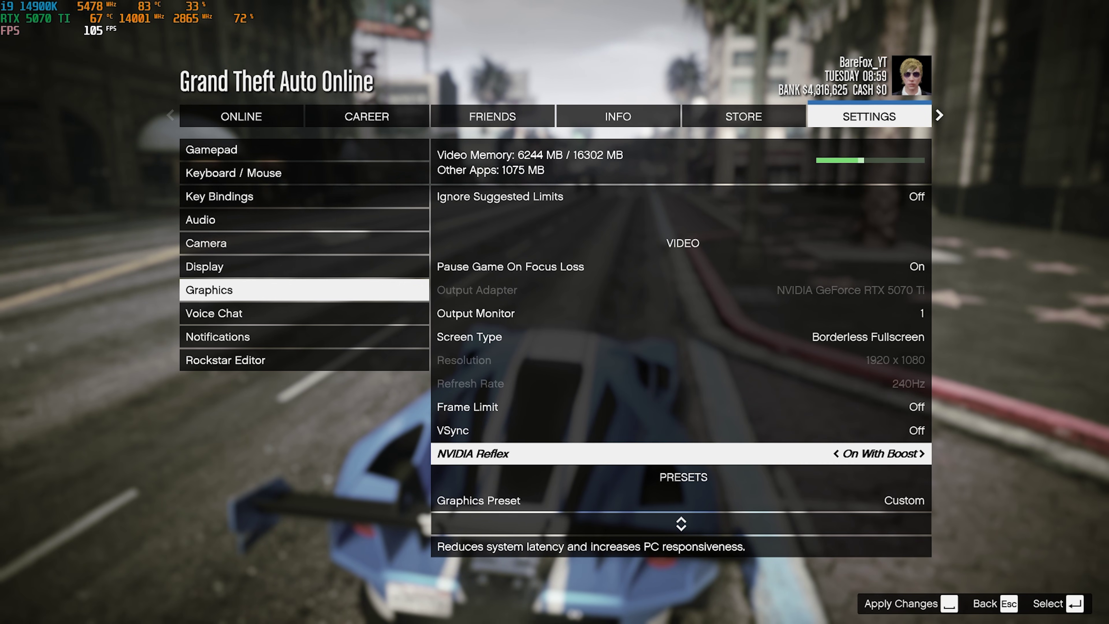
Set the Graphics Preset to Minimum after comparing it with High
key("Down")
key("Right")
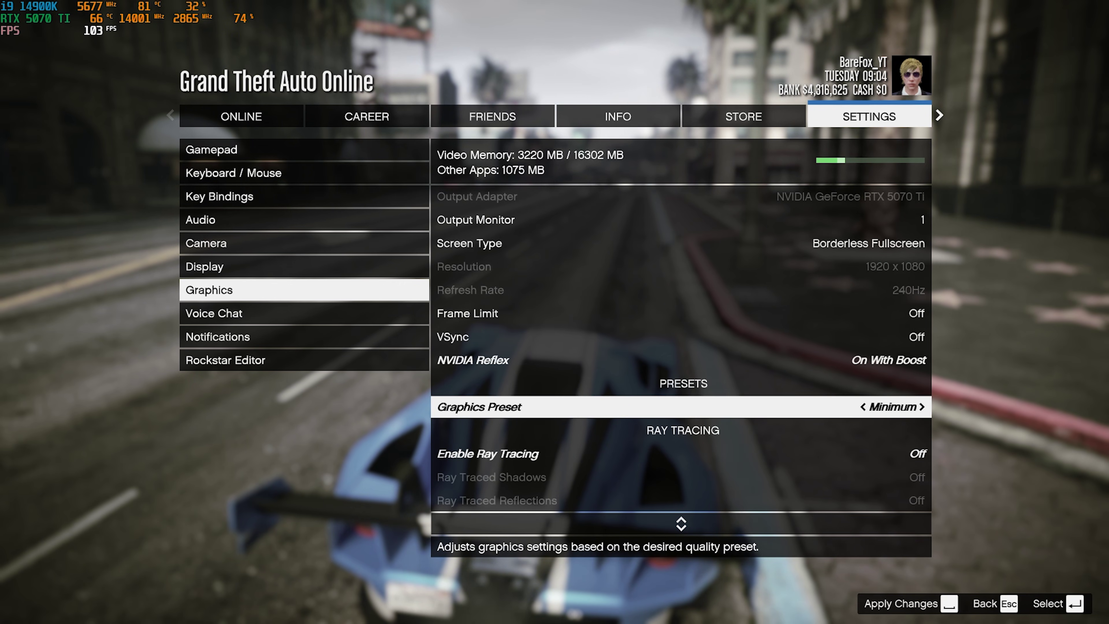
key("Right")
key("Left")
key("Right")
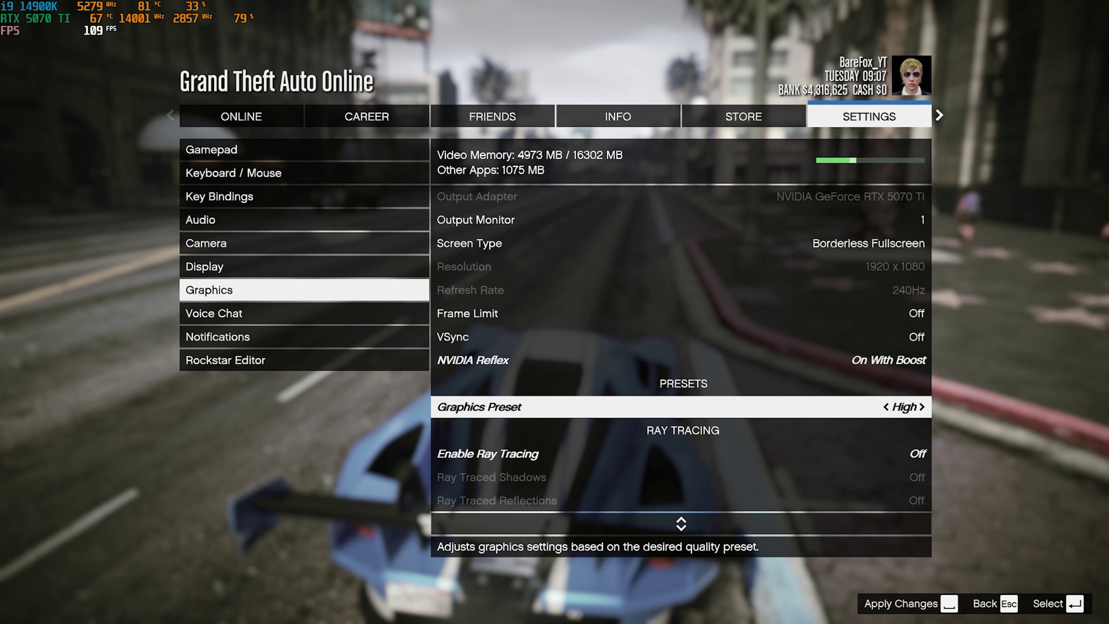
key("Left")
key("Right")
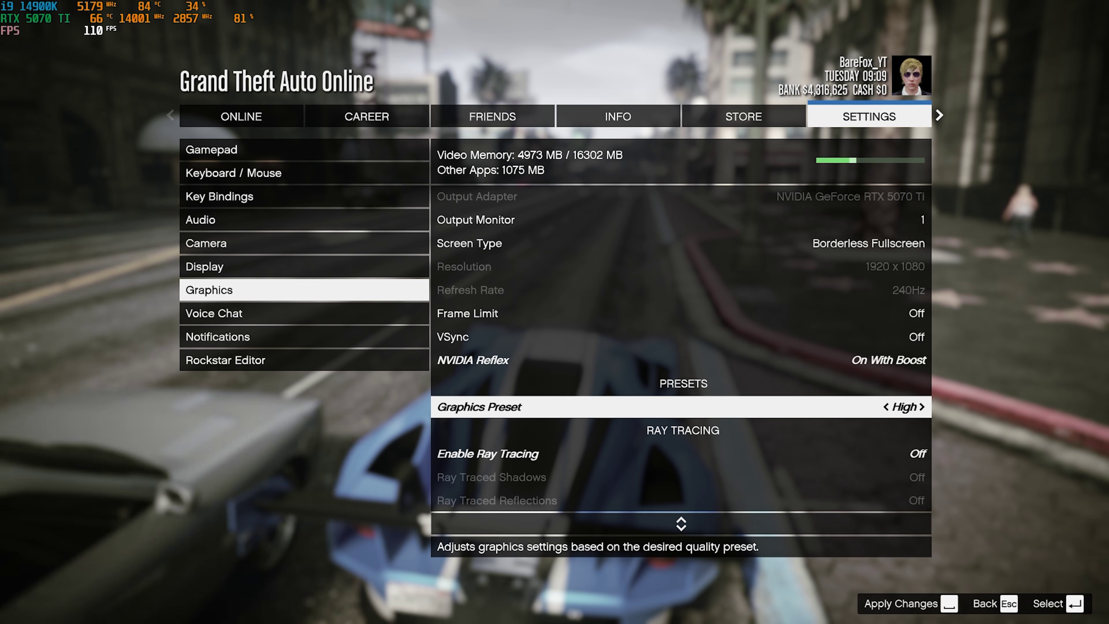
key("Left")
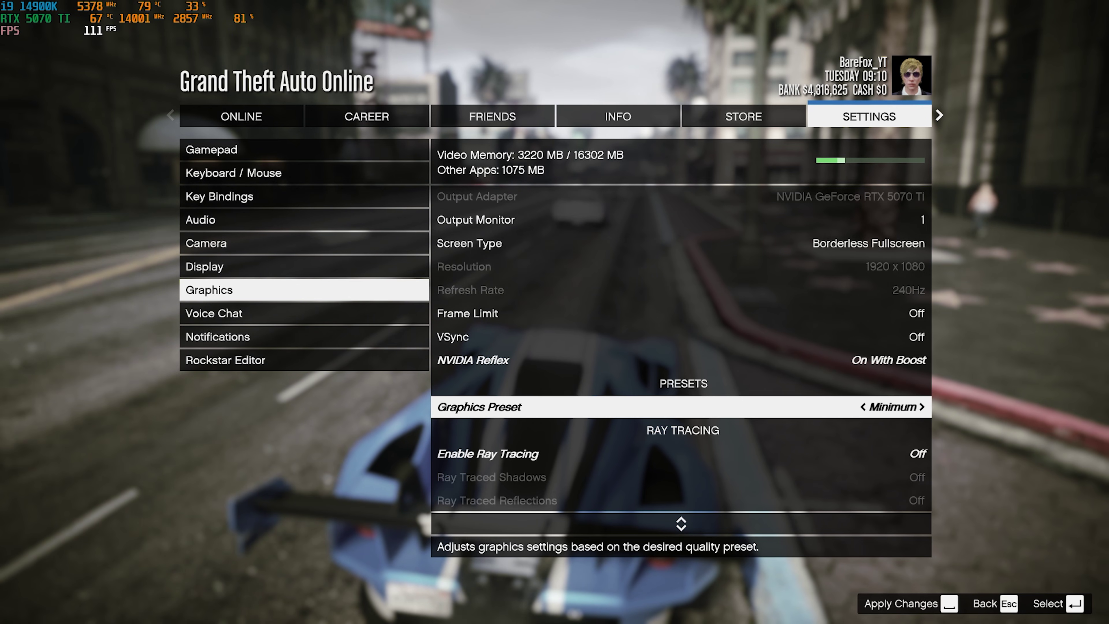
Set Frame Scaling to NVIDIA DLSS with DLSS Quality at DLAA
key("Down")
key("Down")
key("Down")
key("Up")
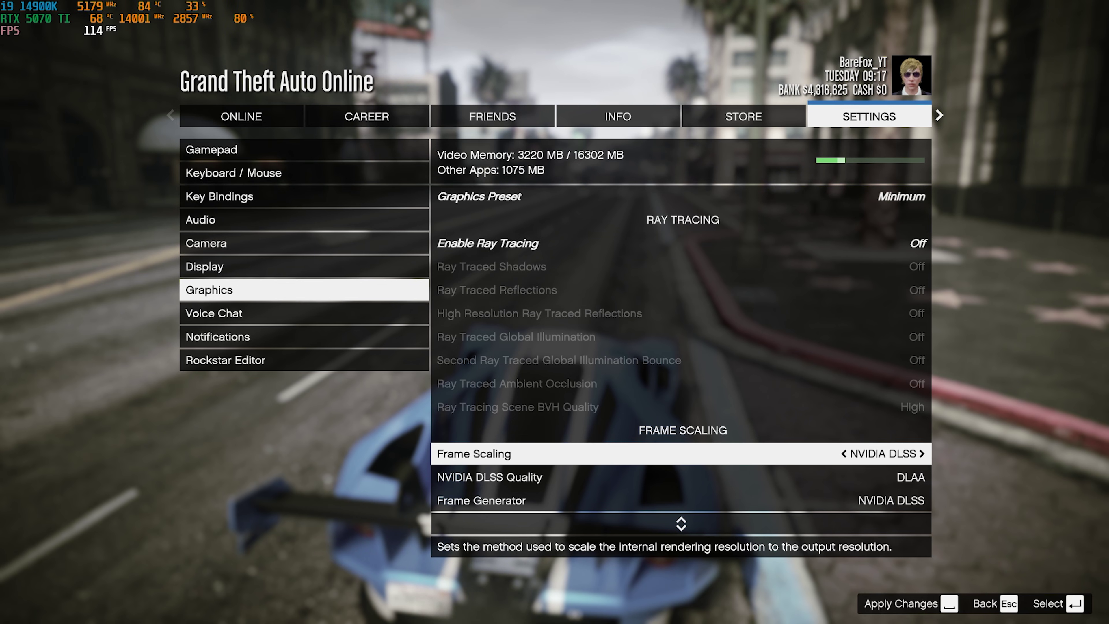
key("Left")
key("Left")
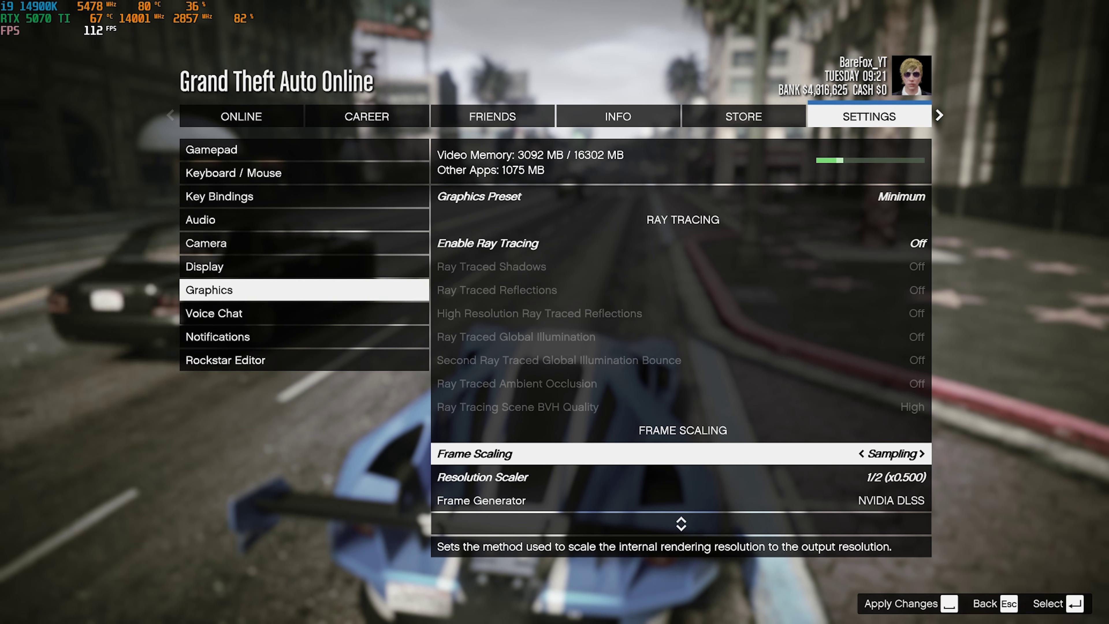
key("Left")
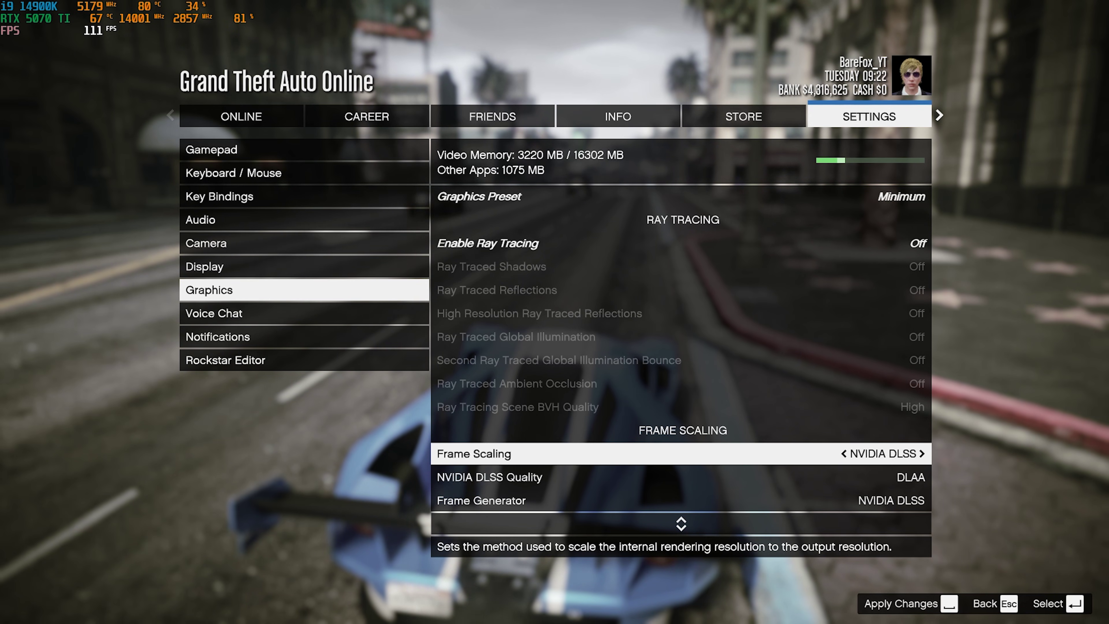
key("Down")
key("Left")
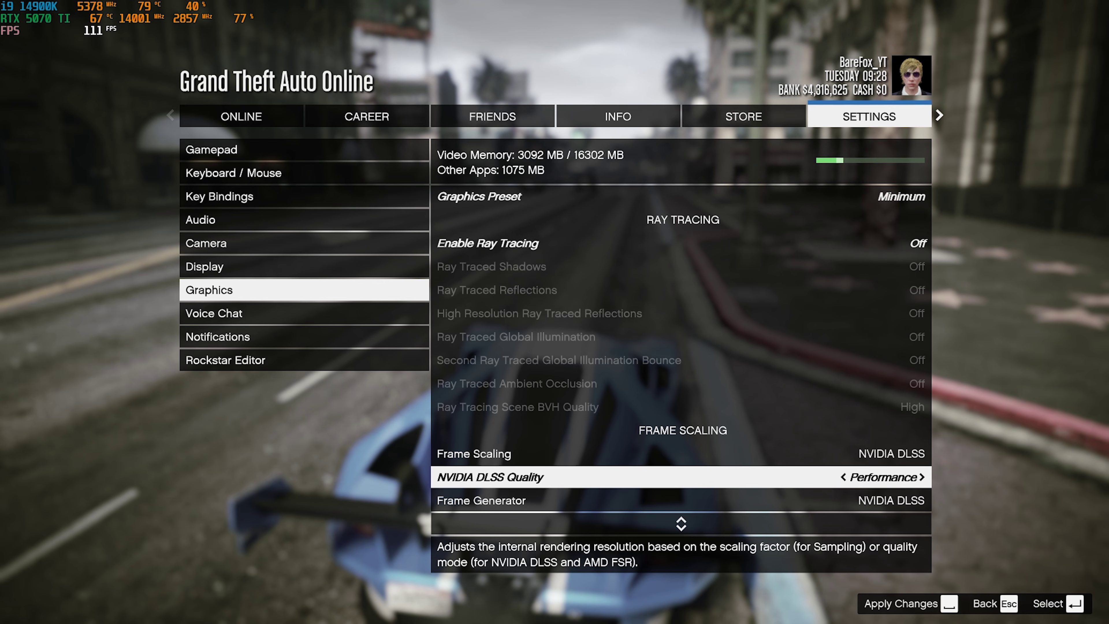
key("Right")
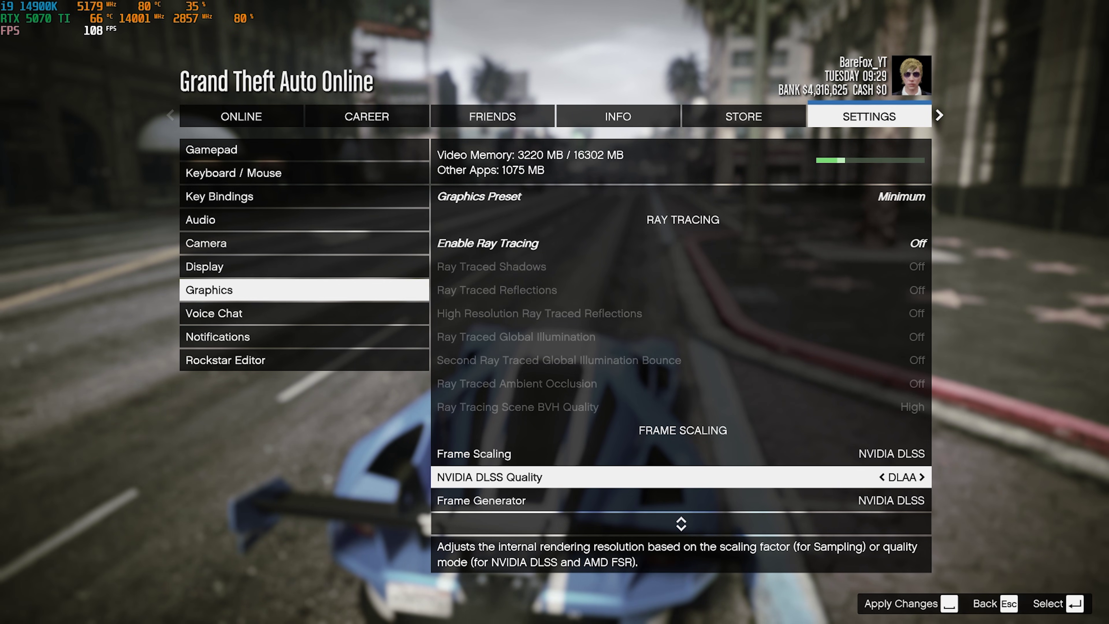
Set the Frame Generator to NVIDIA DLSS
key("Down")
key("Left")
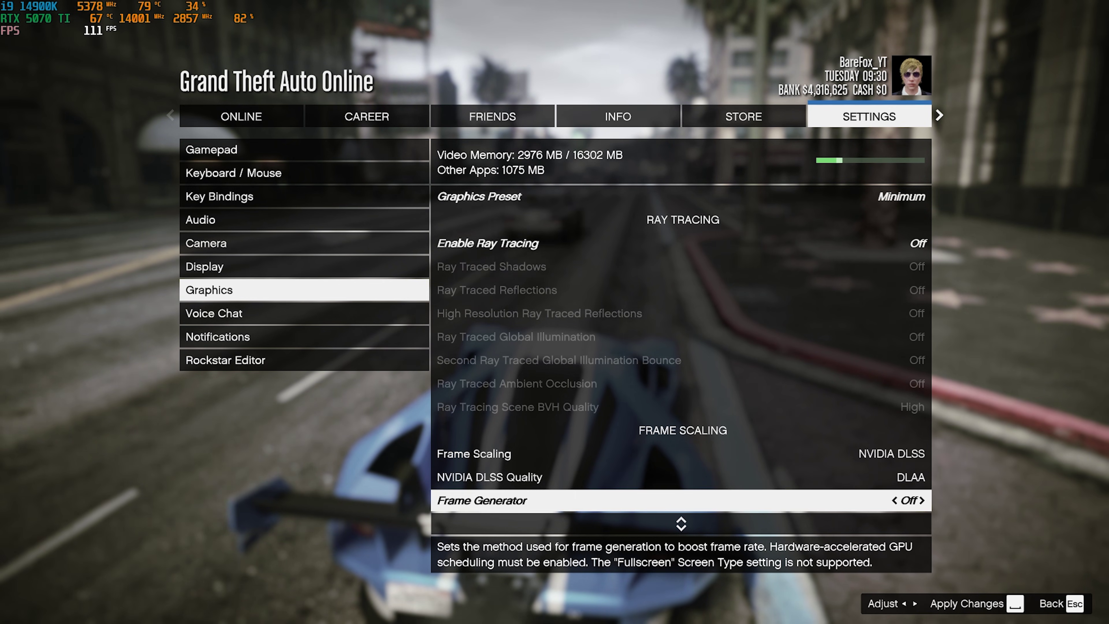
key("Right")
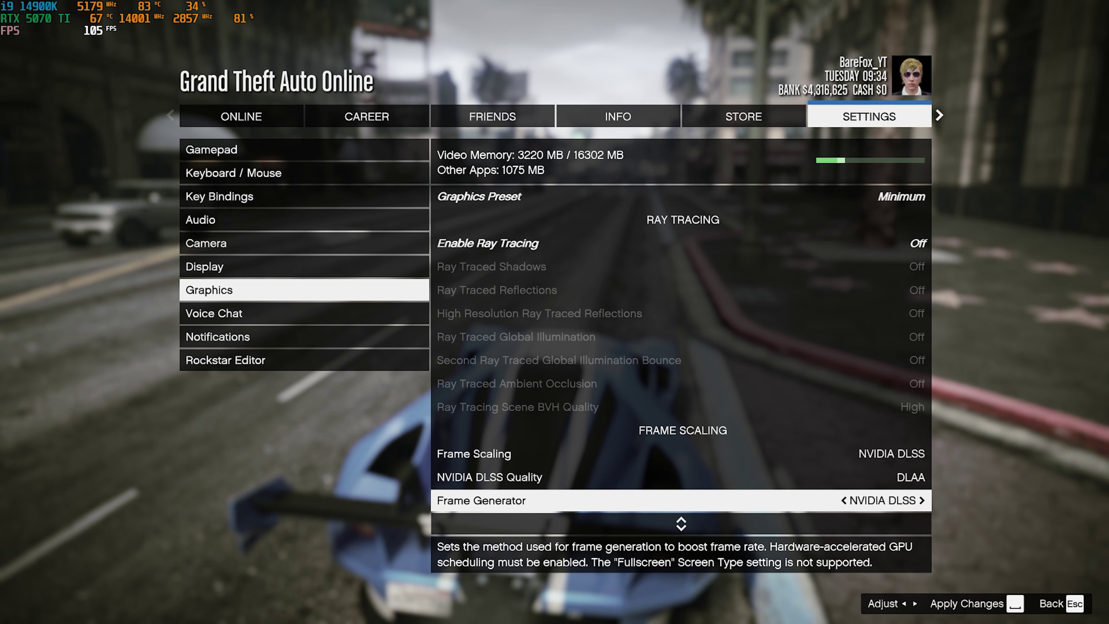
Set the DLSS Frame Generation Mode to 4X
key("Down")
key("Up")
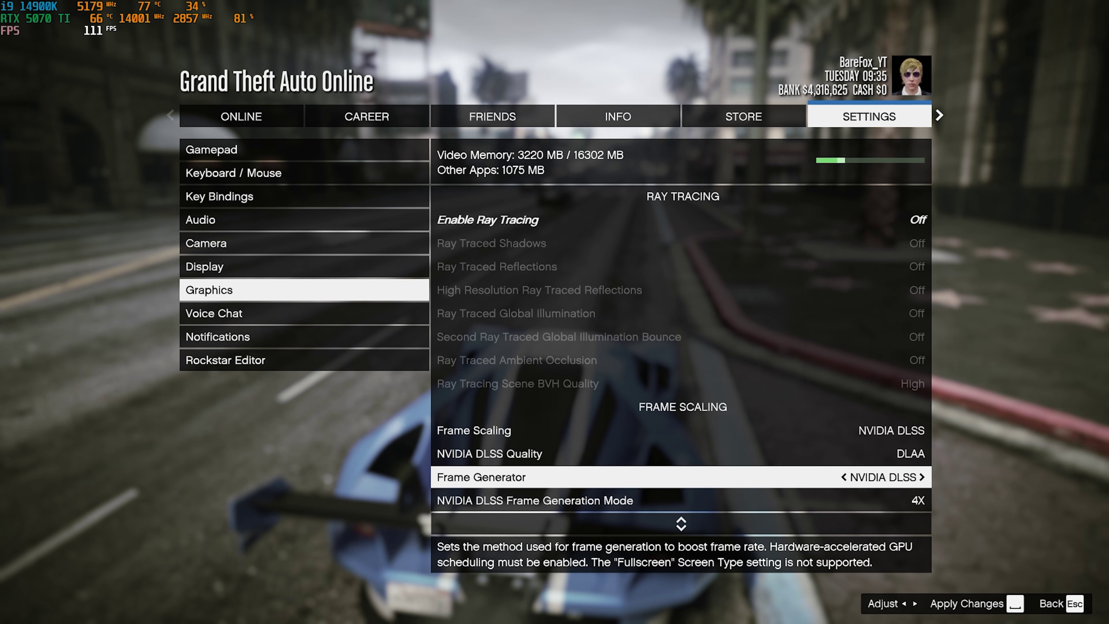
key("Down")
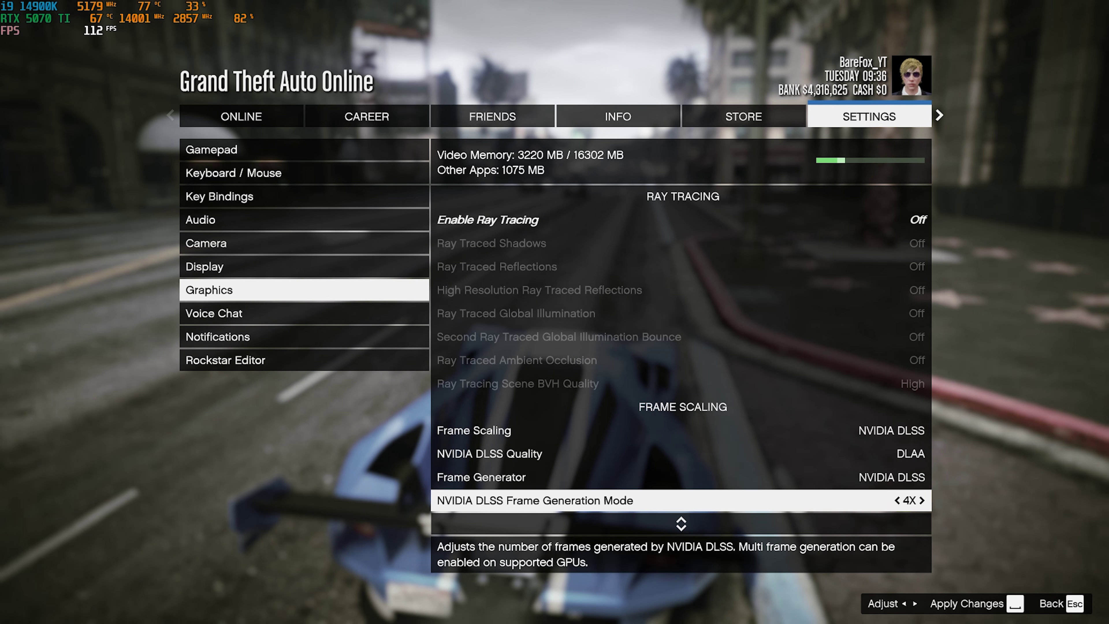
key("Left")
key("Left")
key("Right")
key("Right")
Raise Texture Quality to High
key("Down")
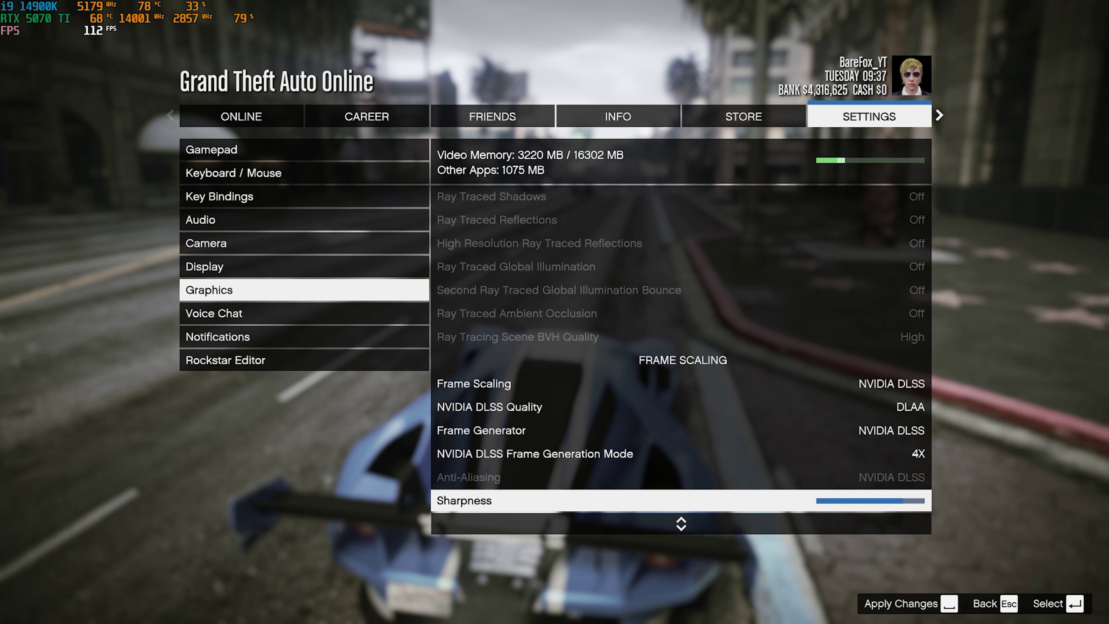
key("Down")
key("Down")
key("Down")
key("Down")
key("Down")
key("Down")
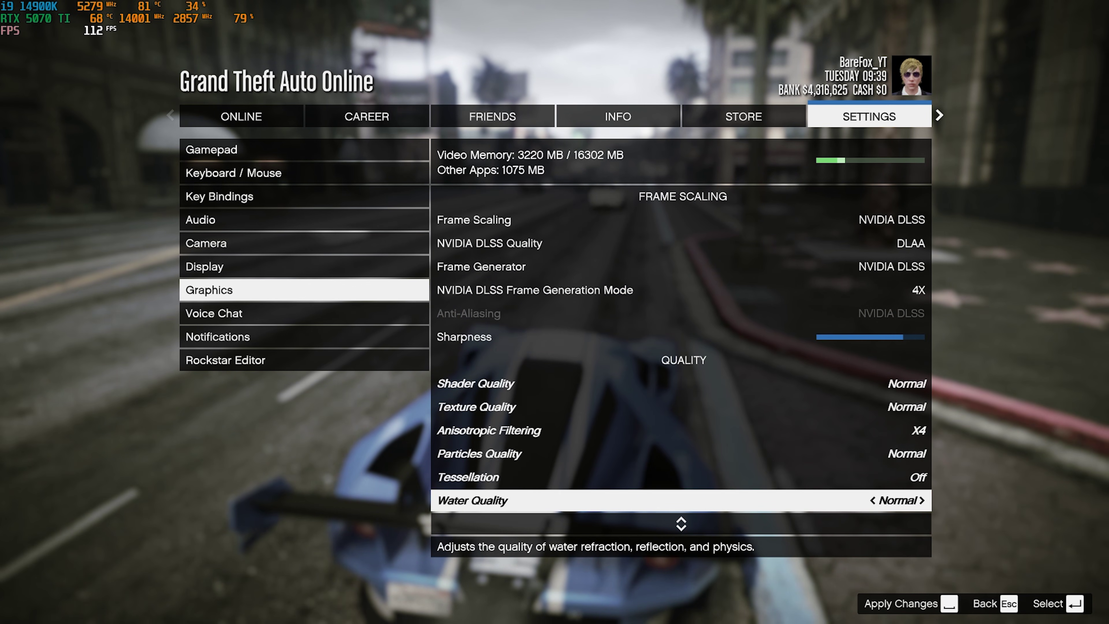
key("Up")
key("Up")
key("Up")
key("Up")
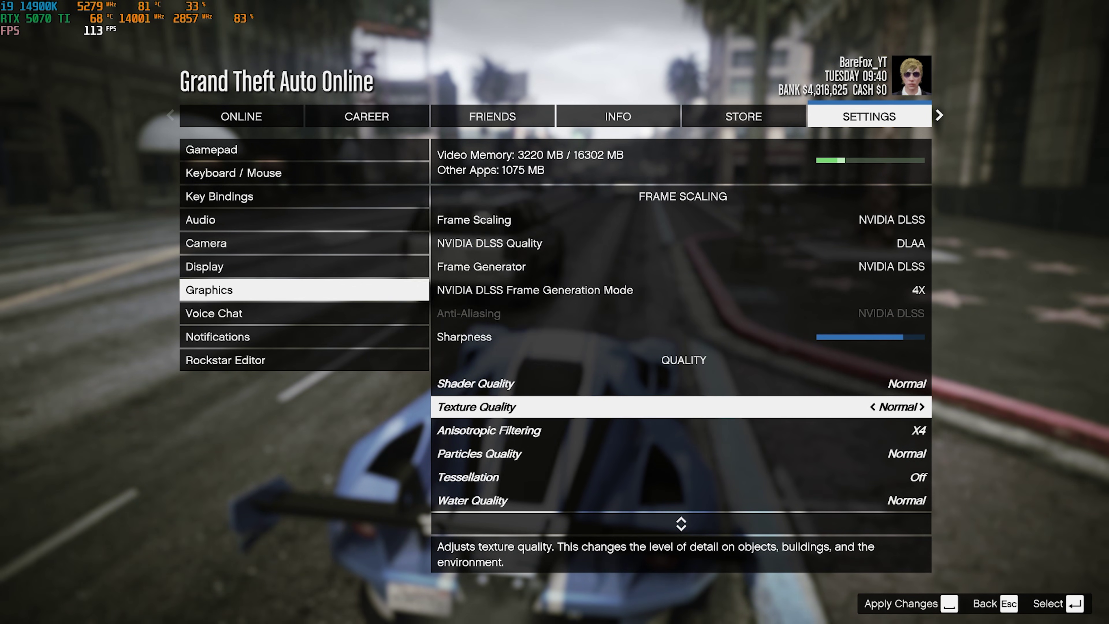
key("Right")
Review the anisotropic filtering, shadow, ambient occlusion and population settings
key("Down")
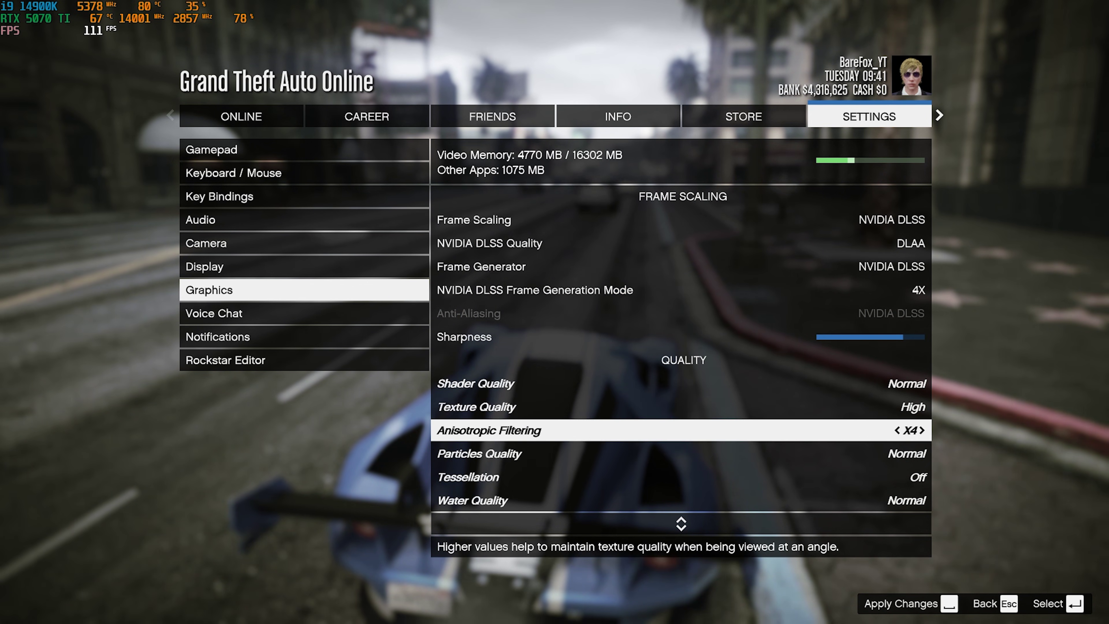
key("Down")
key("Down")
key("Down")
key("Down")
key("Down")
key("Down")
key("Down")
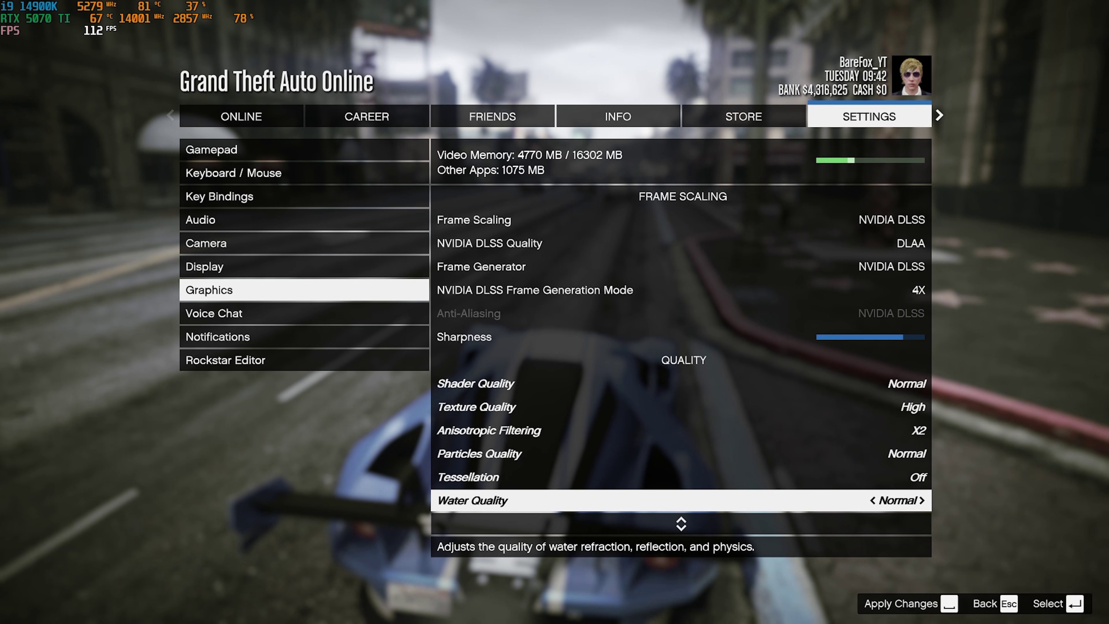
key("Down")
key("Down")
key("Down")
key("Down")
key("Down")
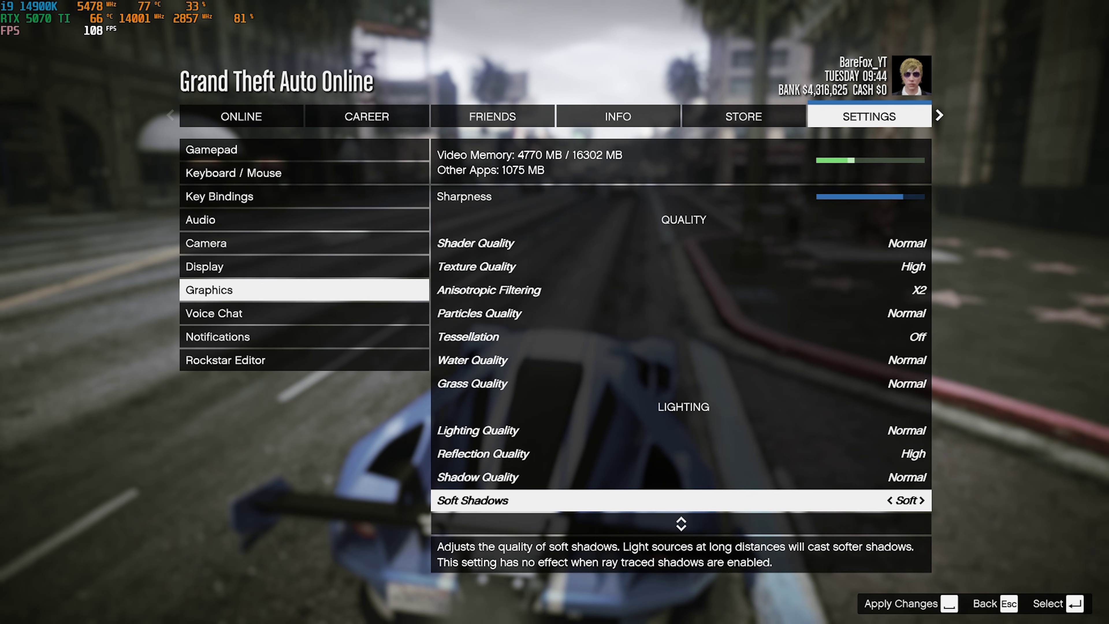
key("Up")
key("Down")
key("Down")
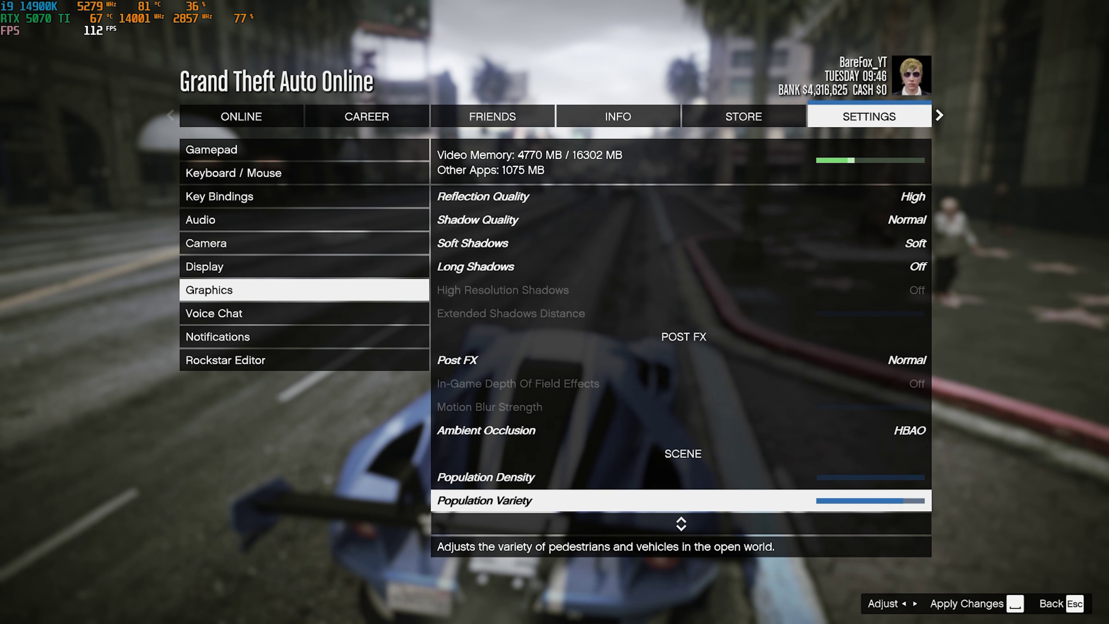
key("Up")
key("Down")
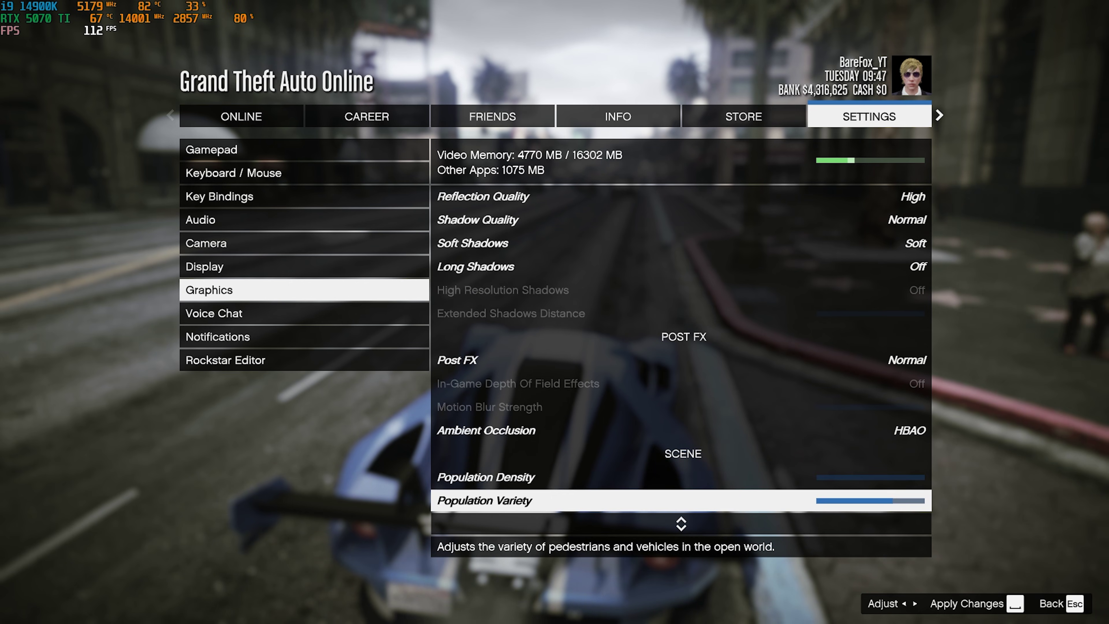
Check the distance scaling settings, then apply the graphics changes and accept the online warning
key("Down")
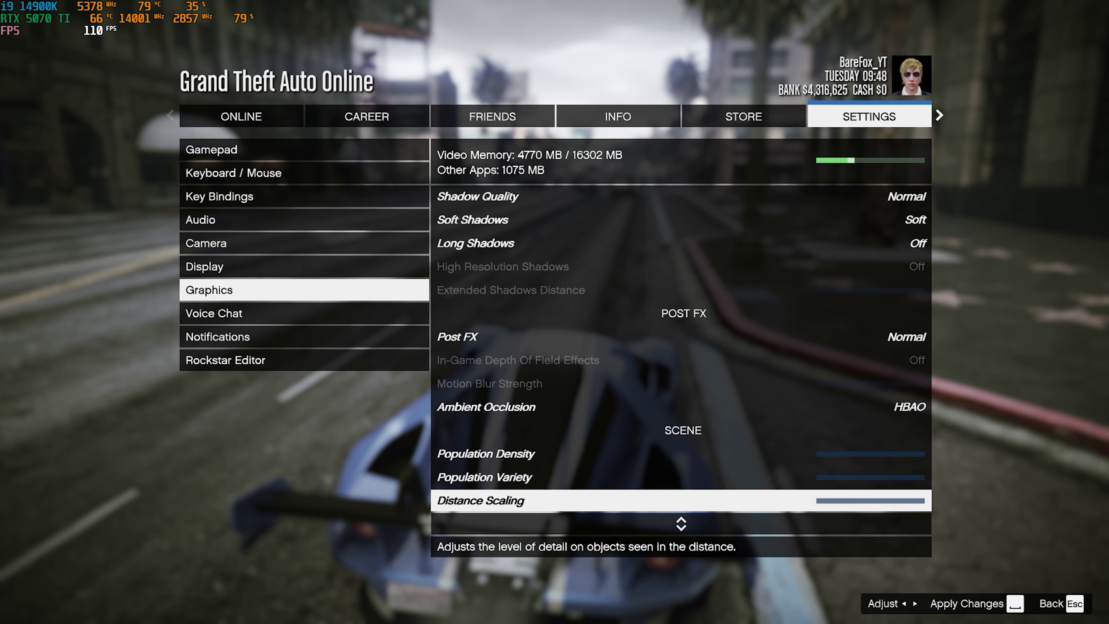
key("Down")
key("Up")
key("Down")
key("Down")
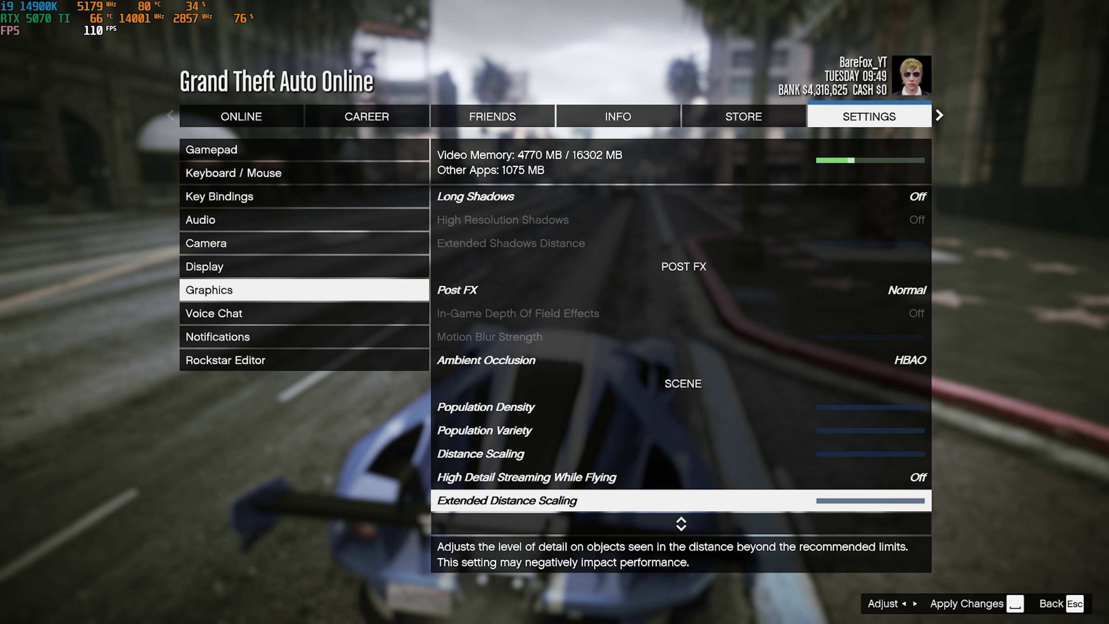
key("Down")
key("space")
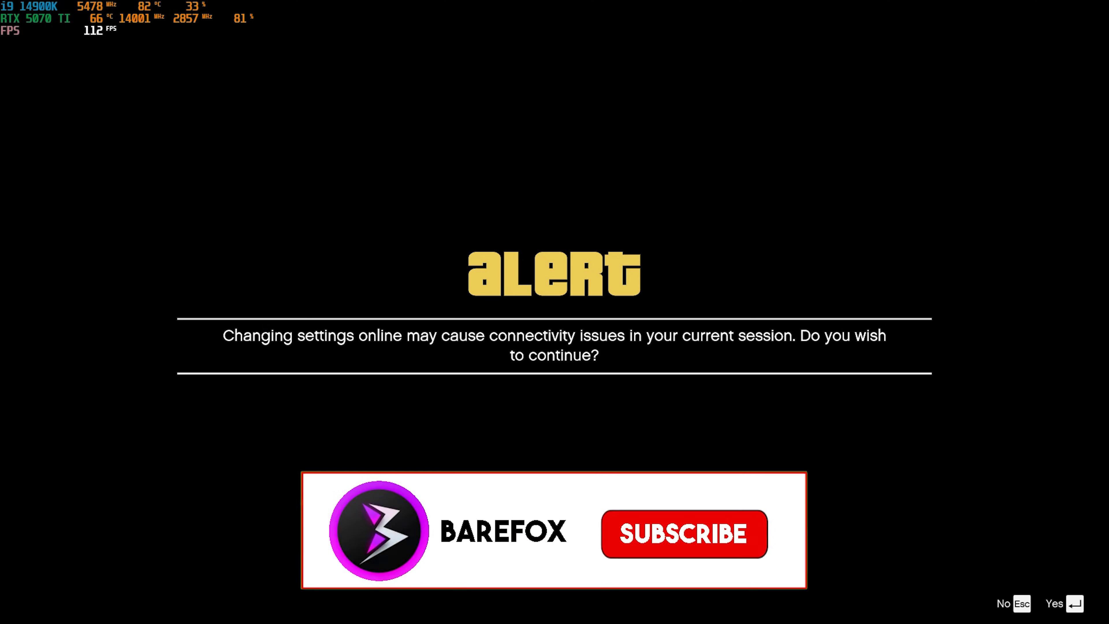
key("Return")
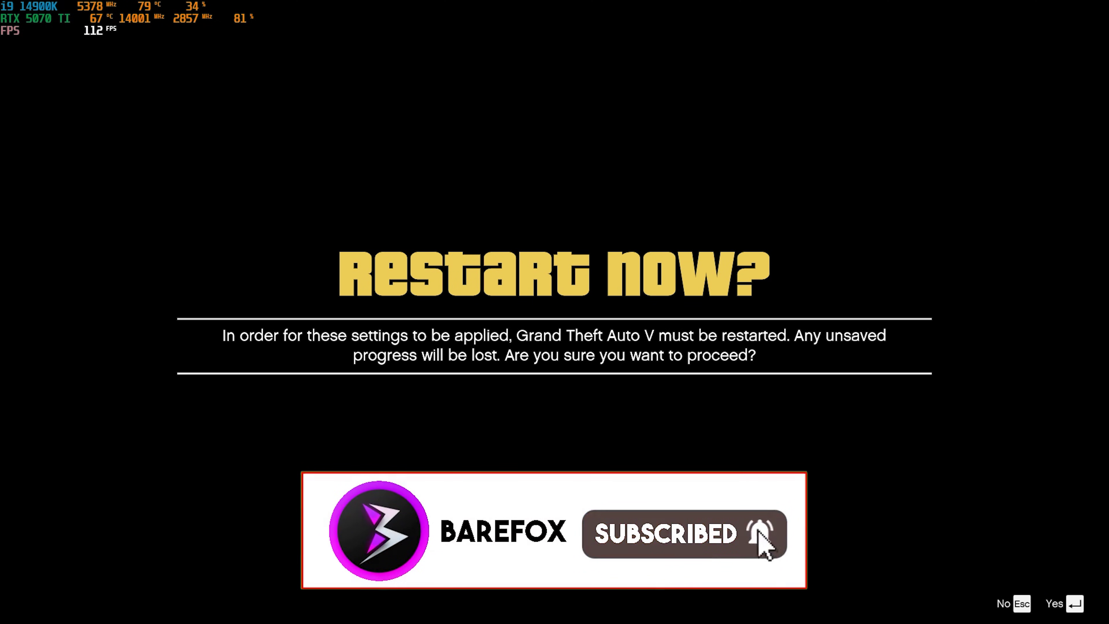